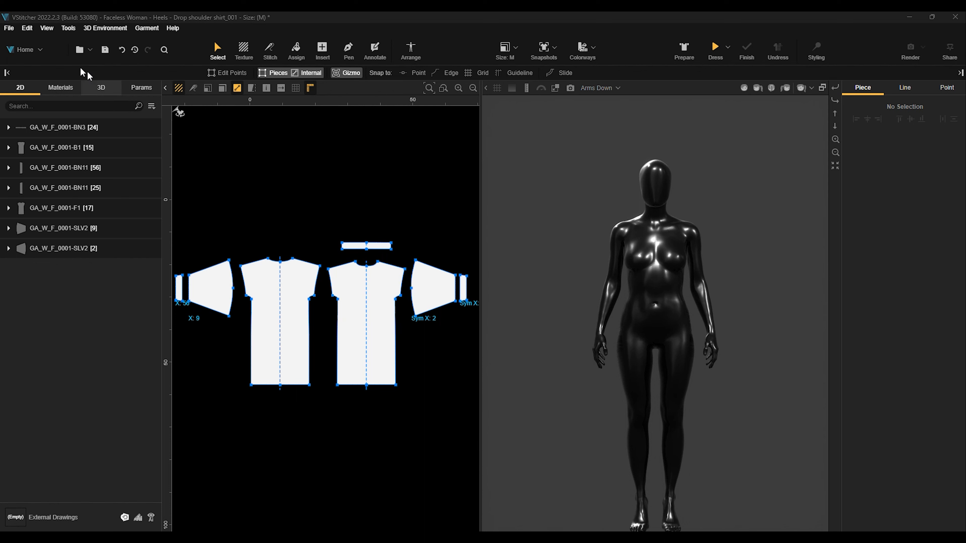
- Browse the Women styles in the Browzwear cloud library and close the library
click(13, 29)
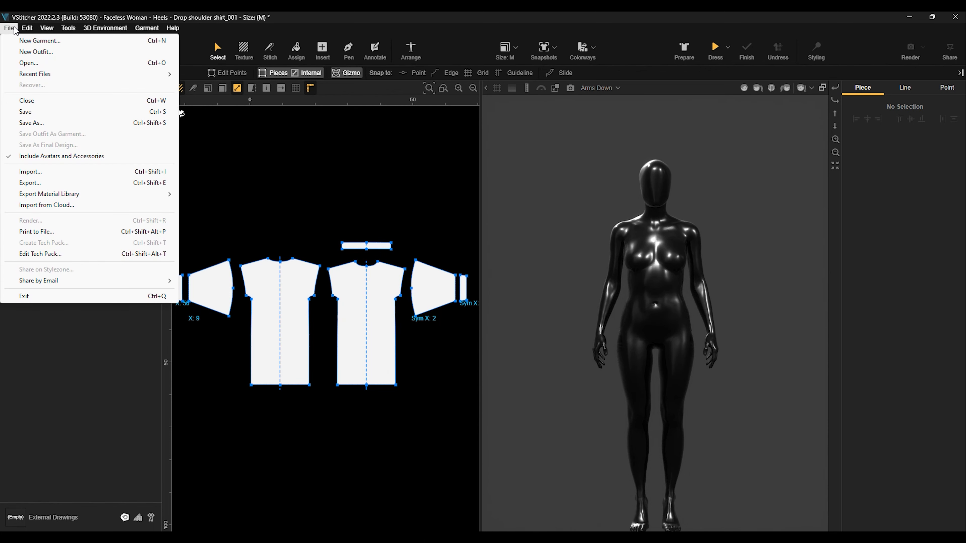
click(45, 205)
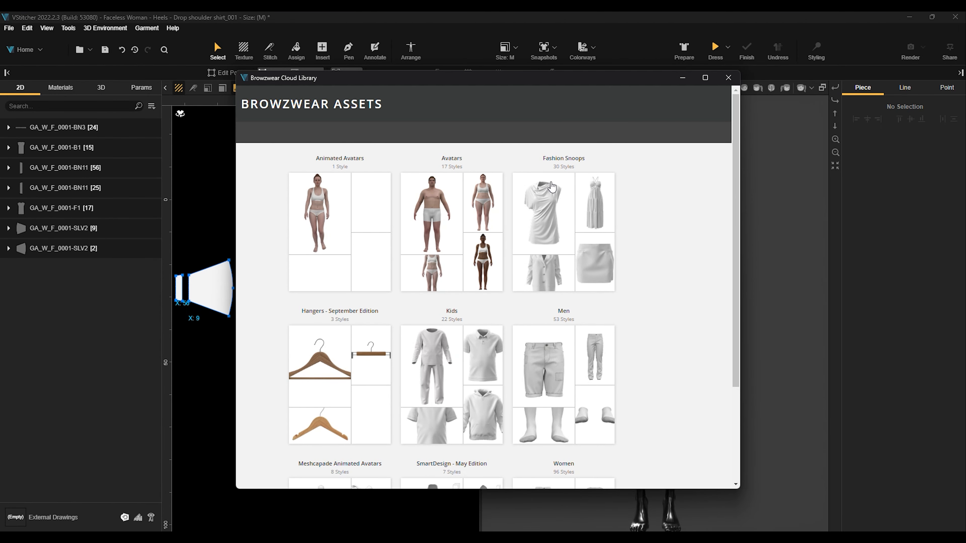
scroll(571, 327, down, 3)
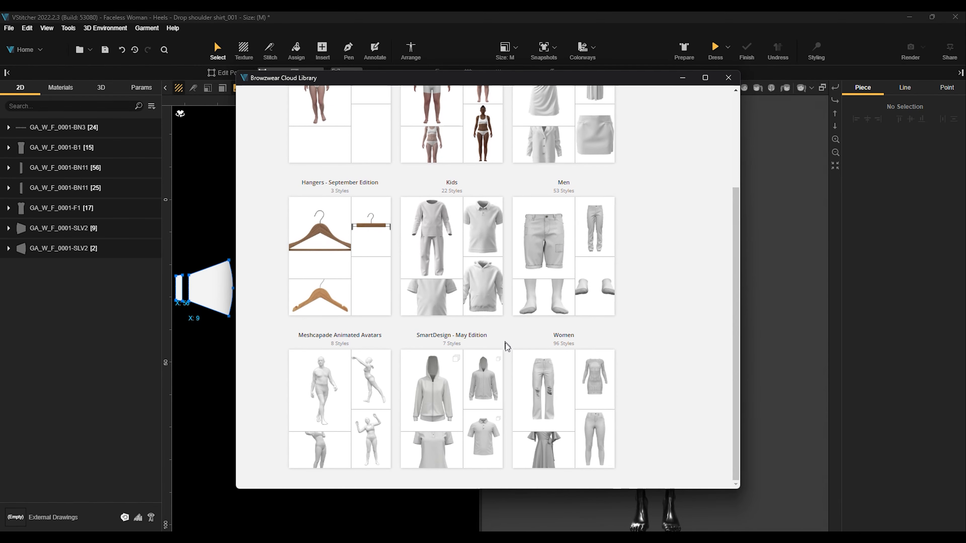
click(571, 397)
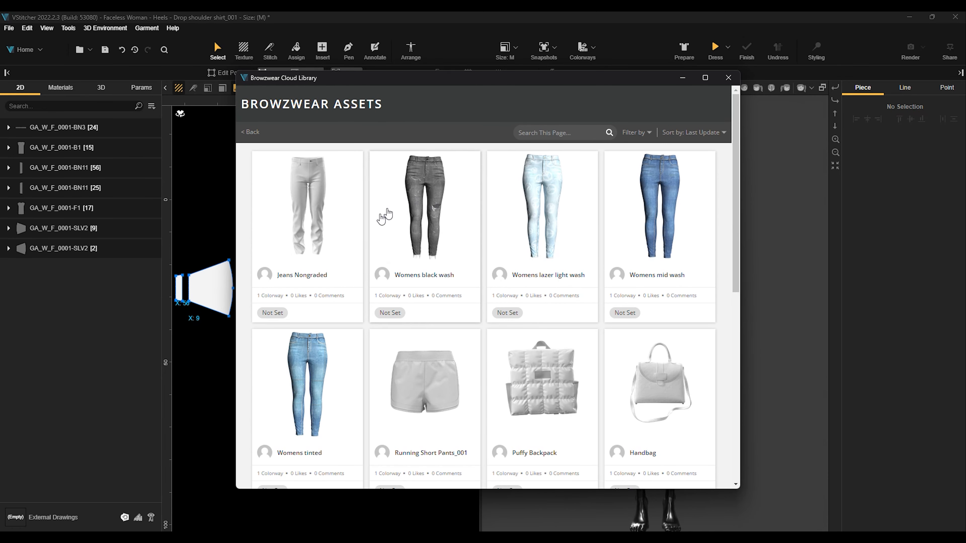
scroll(431, 392, down, 1)
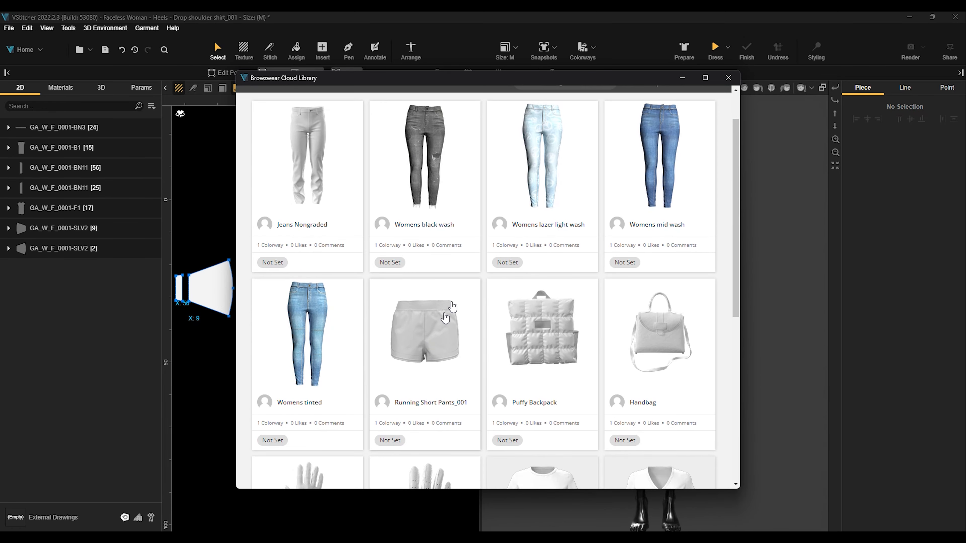
click(728, 78)
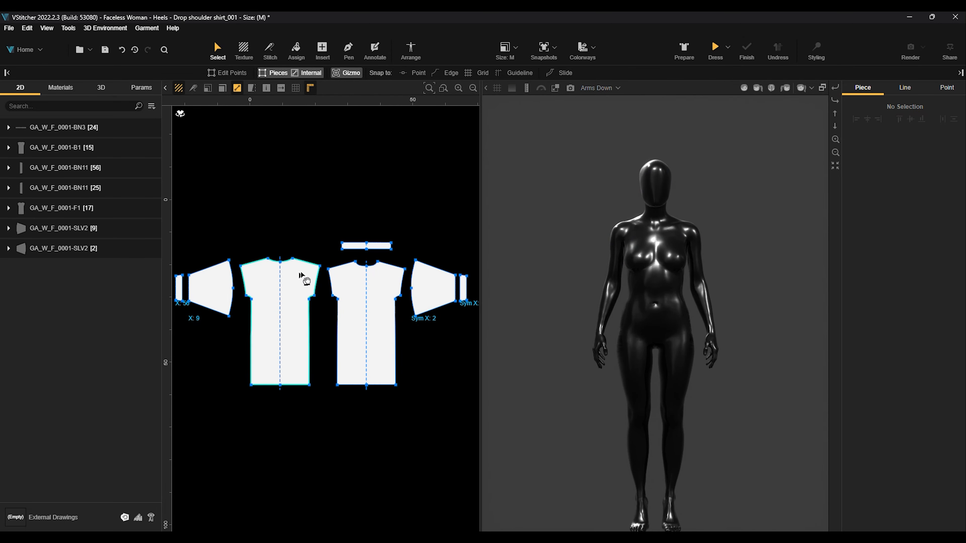
- Load the first saved garment snapshot onto the avatar
click(555, 48)
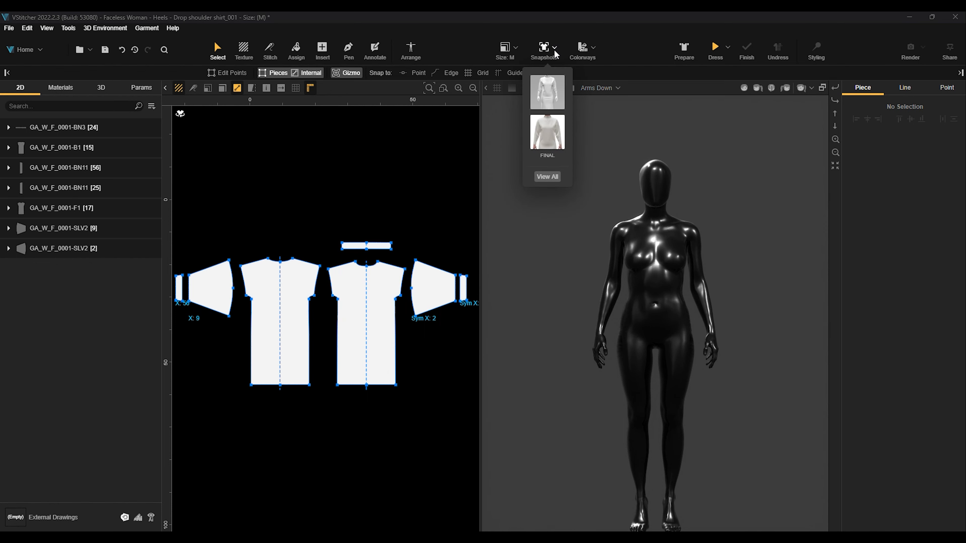
click(550, 92)
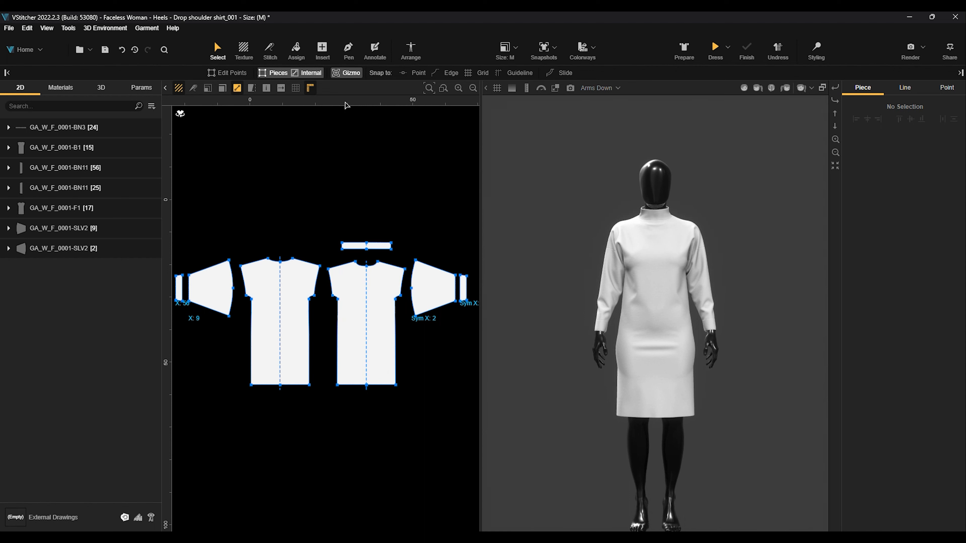
- Draw a symmetrical internal line about 47 in long on the front piece, with straight lower segments and a curved hook near the shoulder
click(350, 49)
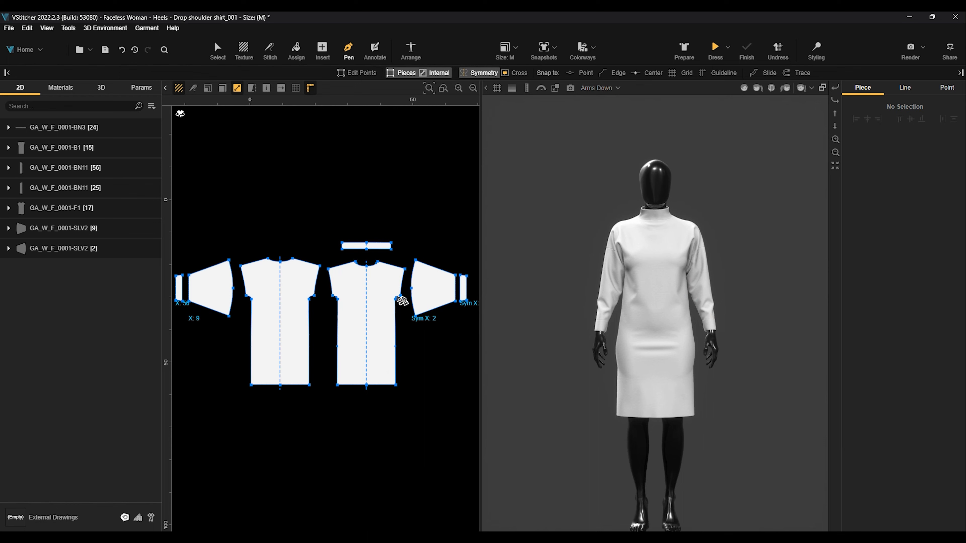
scroll(390, 307, up, 2)
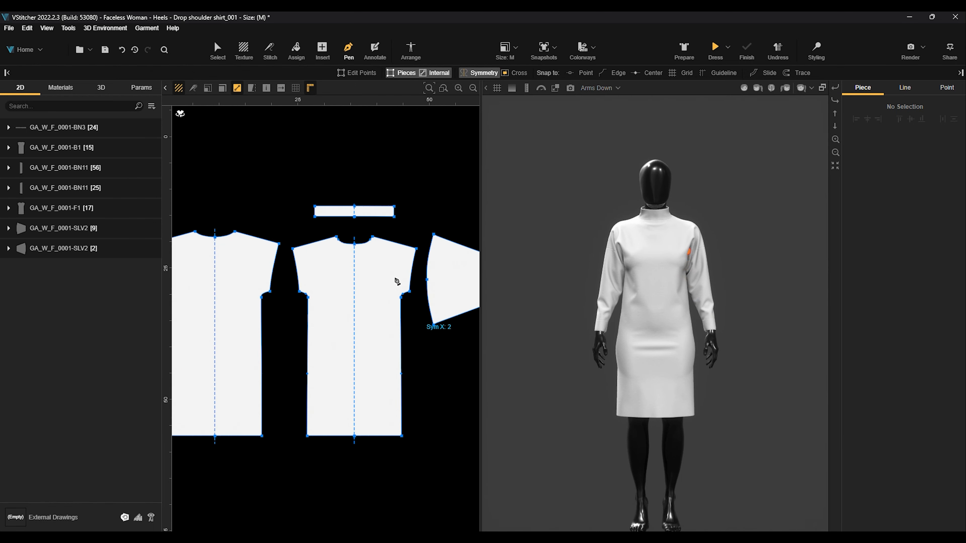
scroll(381, 289, up, 2)
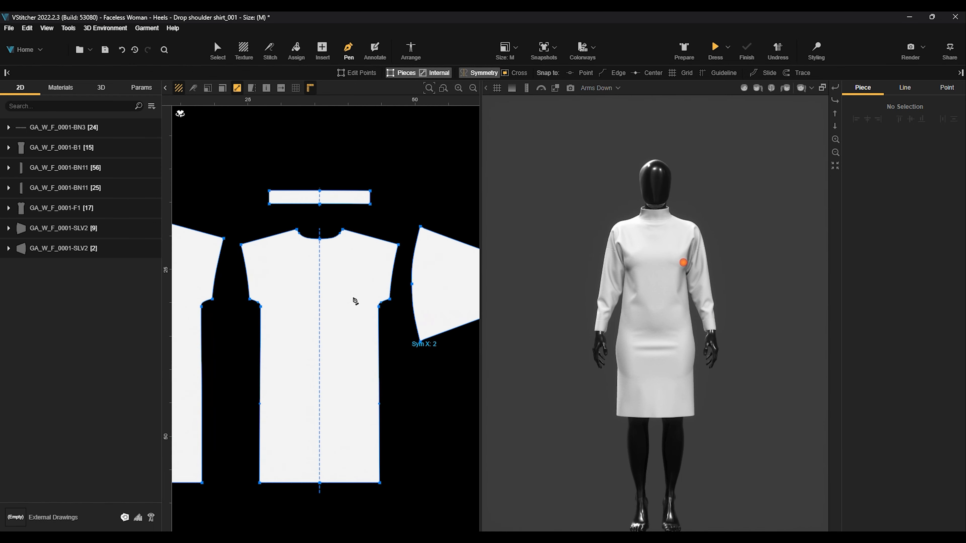
middle_drag(354, 298, 349, 269)
click(345, 239)
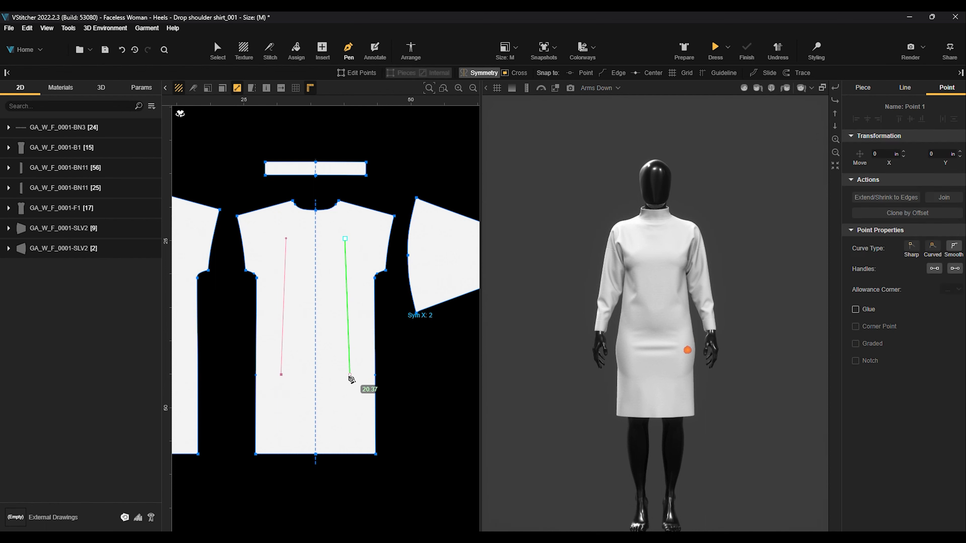
click(343, 376)
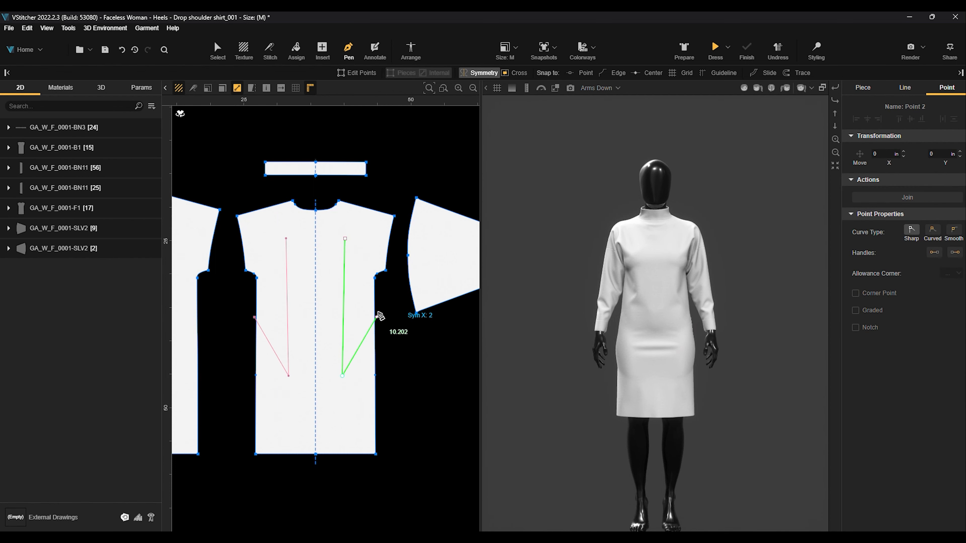
click(364, 315)
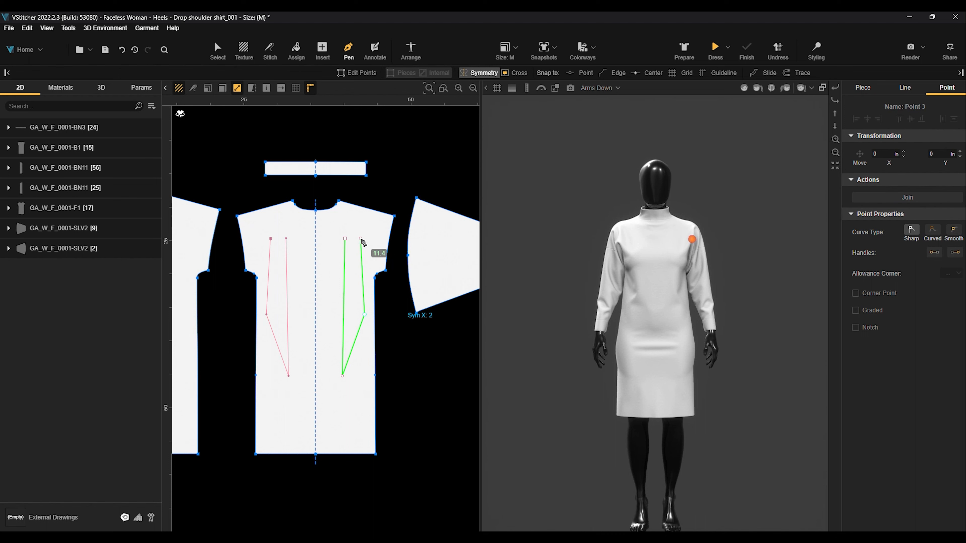
drag(360, 238, 377, 217)
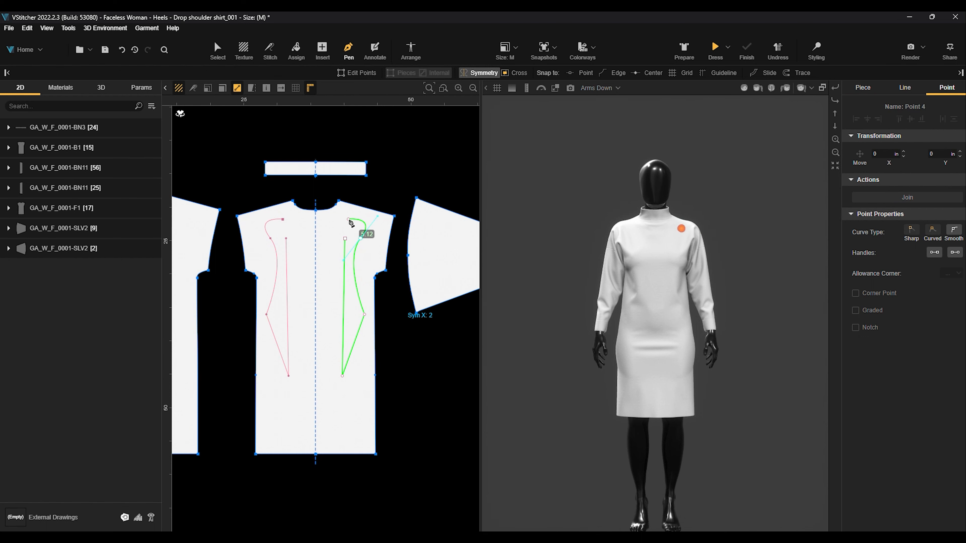
double_click(350, 222)
- Draw a second symmetrical internal line, straight and about 12 in long, near the front piece's centre line
click(329, 274)
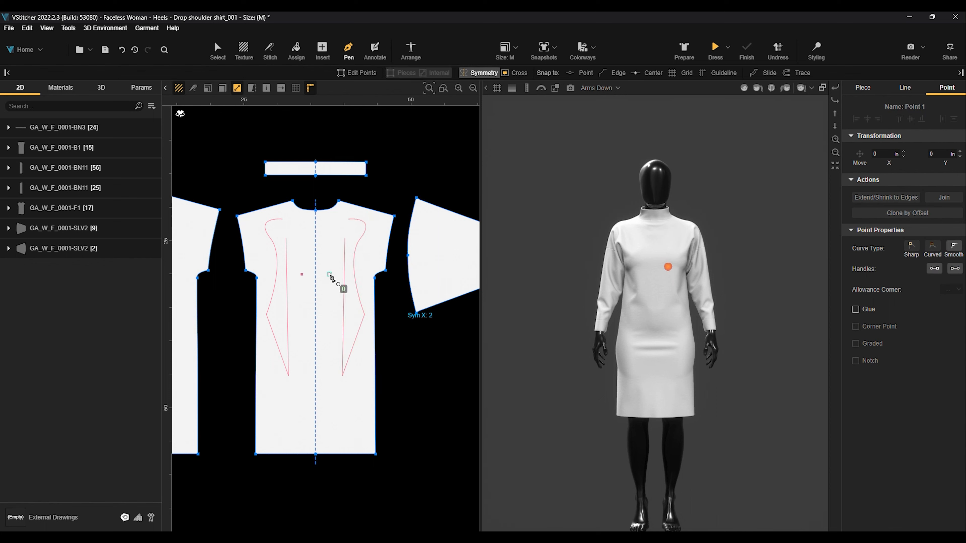
click(328, 356)
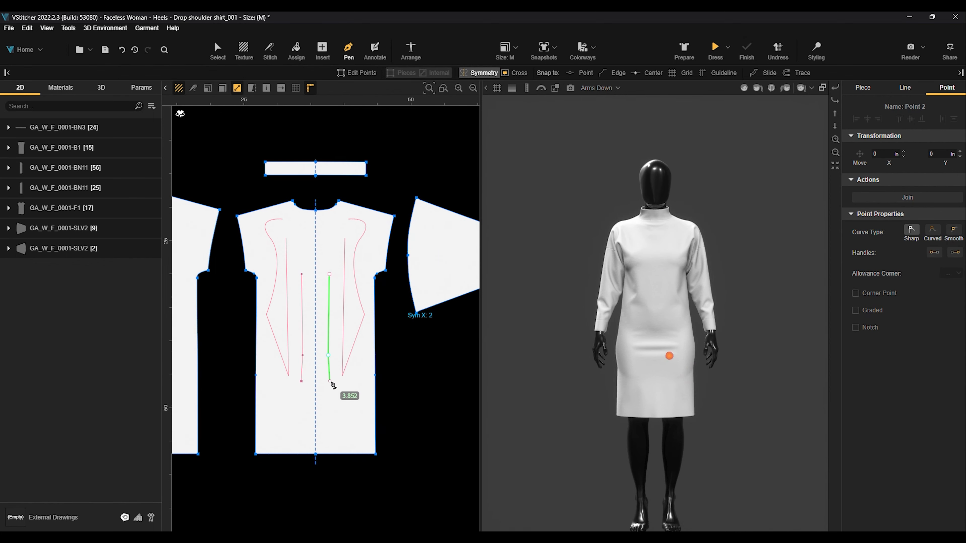
key(Return)
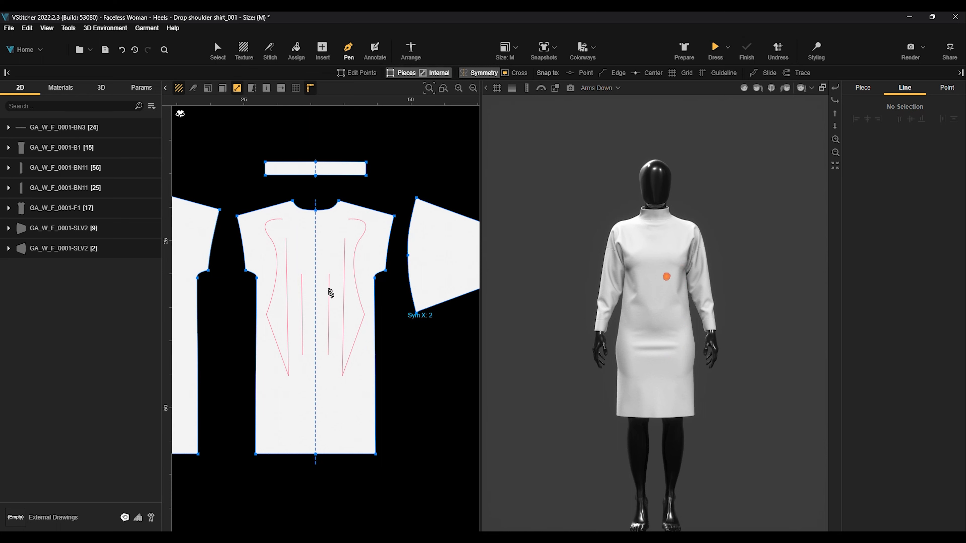
- Move the hooked internal line on the front piece about 3 in lower
click(218, 50)
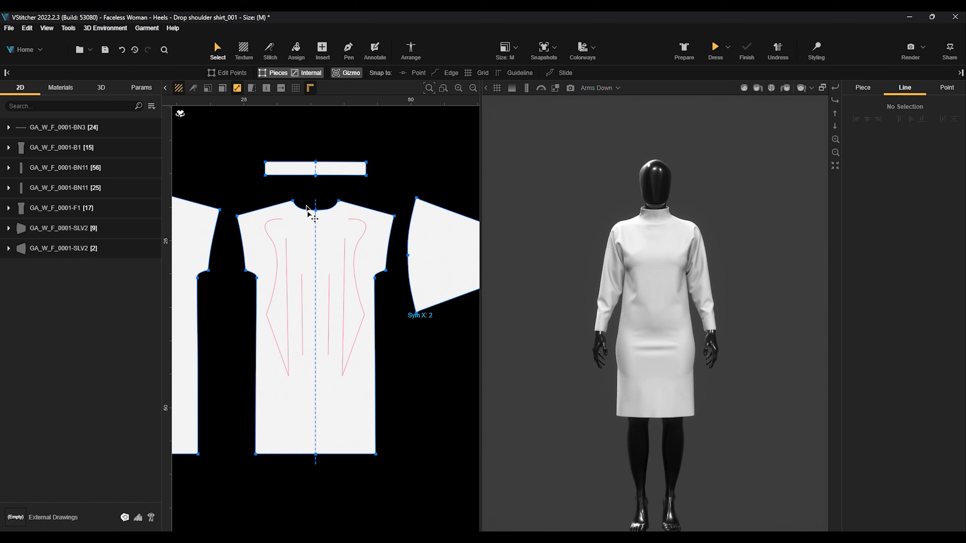
click(344, 275)
drag(344, 267, 365, 331)
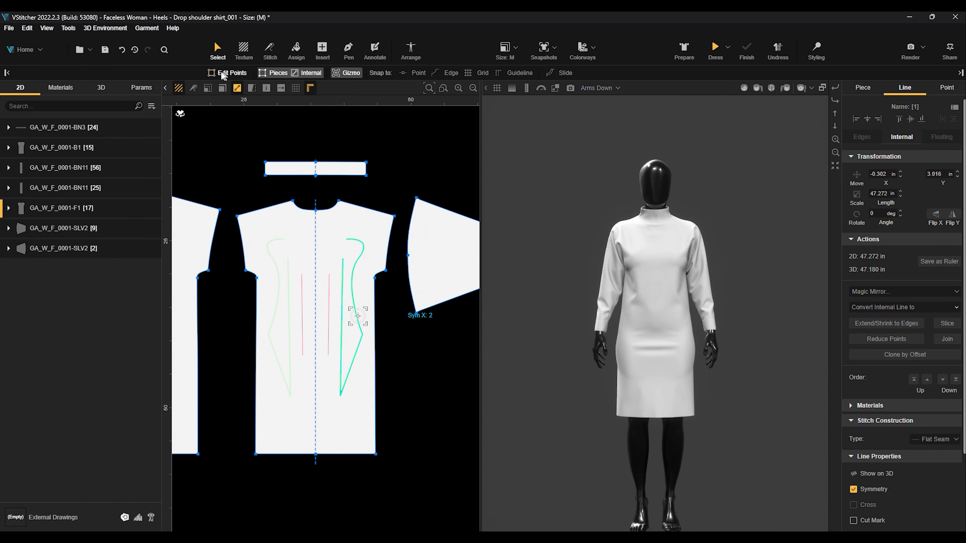
- Enable point editing, adjust the hooked line's curve and lower its start point, and shift the short straight line about 0.5 in outward
click(221, 74)
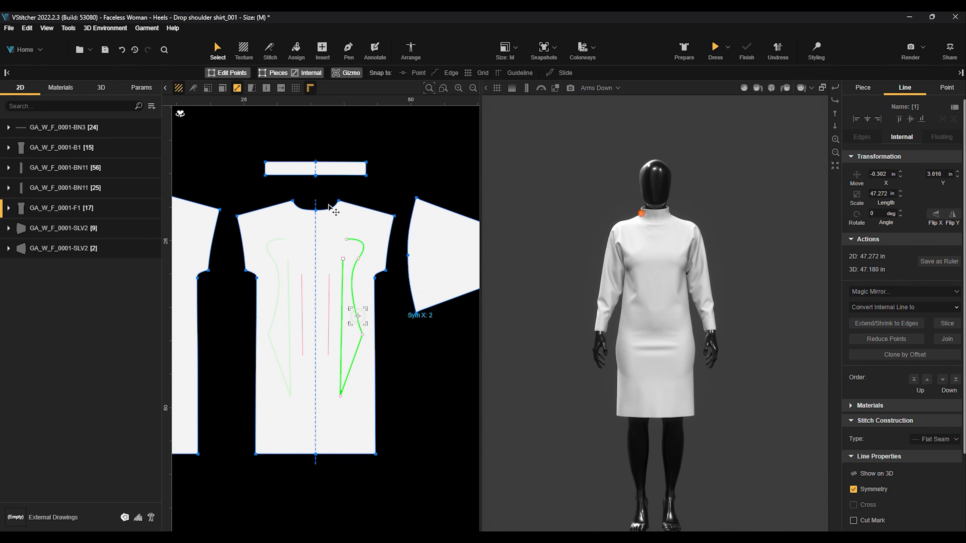
scroll(360, 355, up, 2)
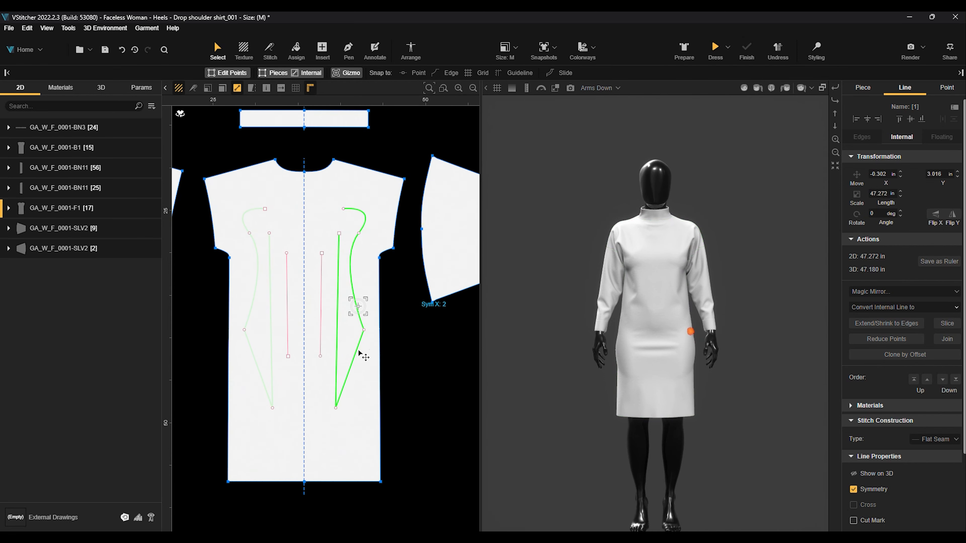
click(363, 330)
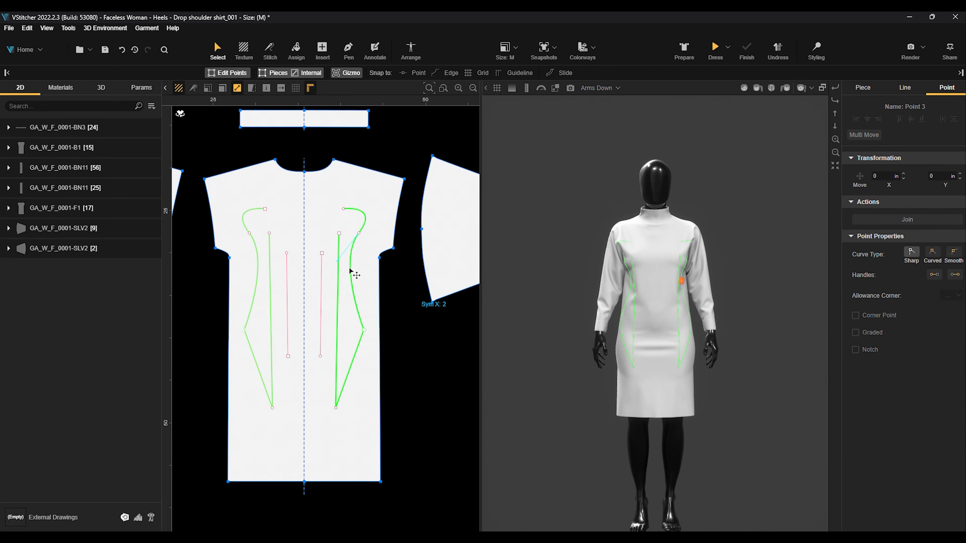
click(359, 232)
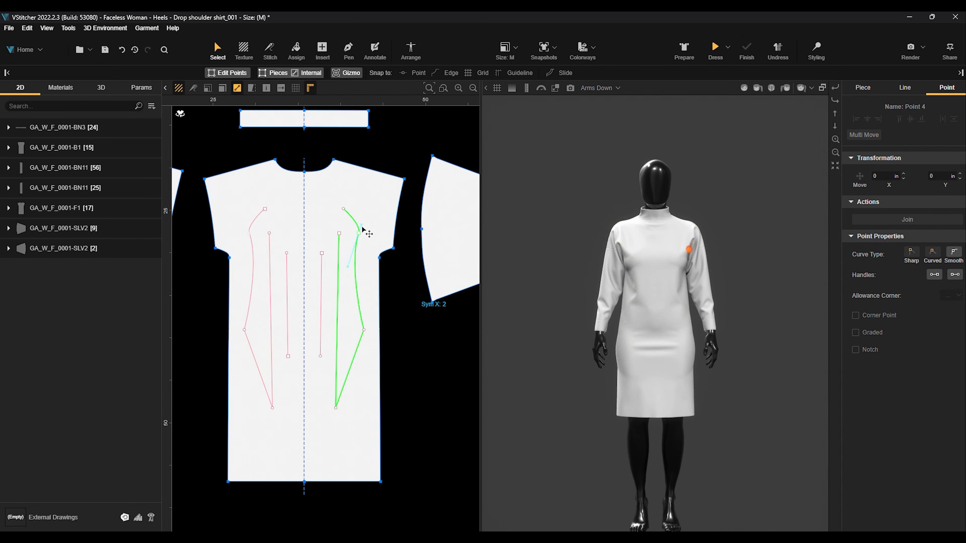
drag(339, 234, 326, 325)
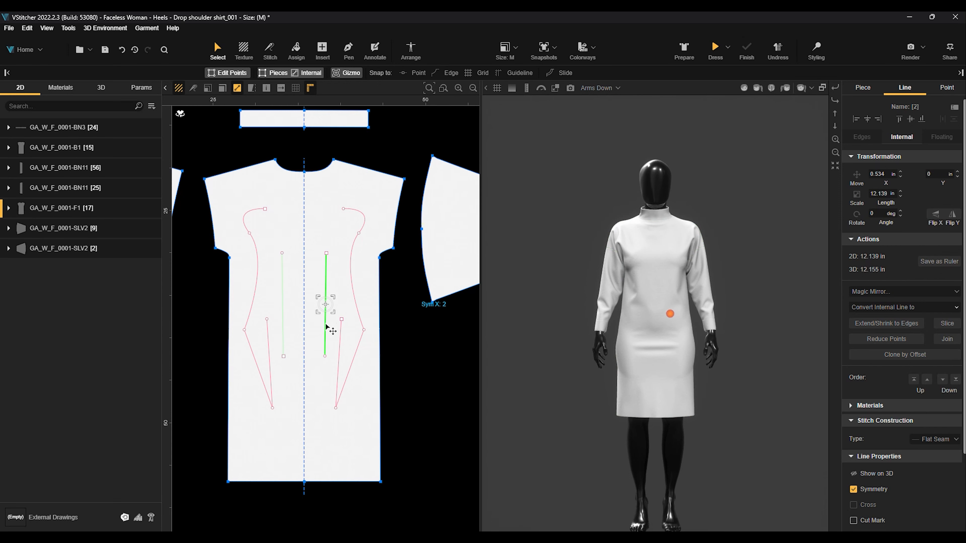
- Delete the short straight line and the hooked internal line from the front piece
key(Delete)
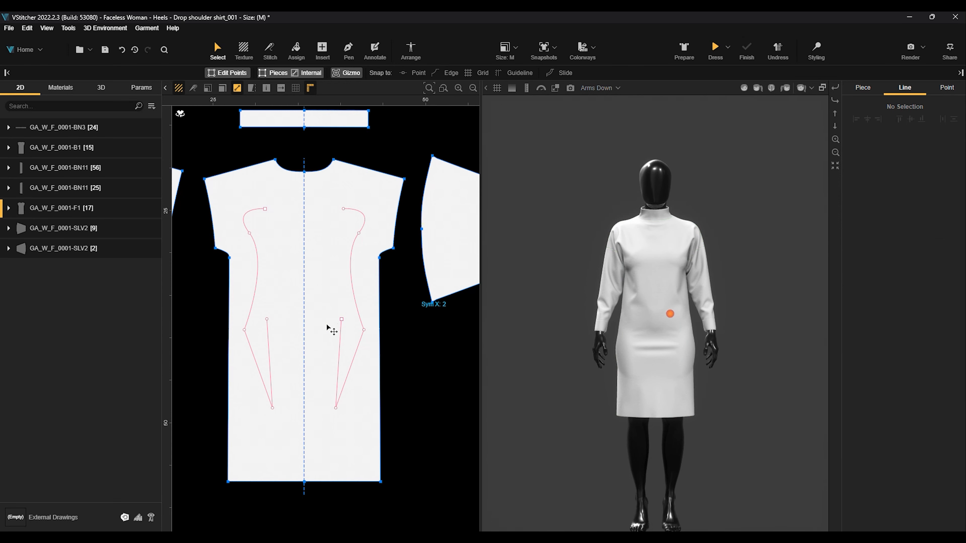
click(355, 301)
key(Delete)
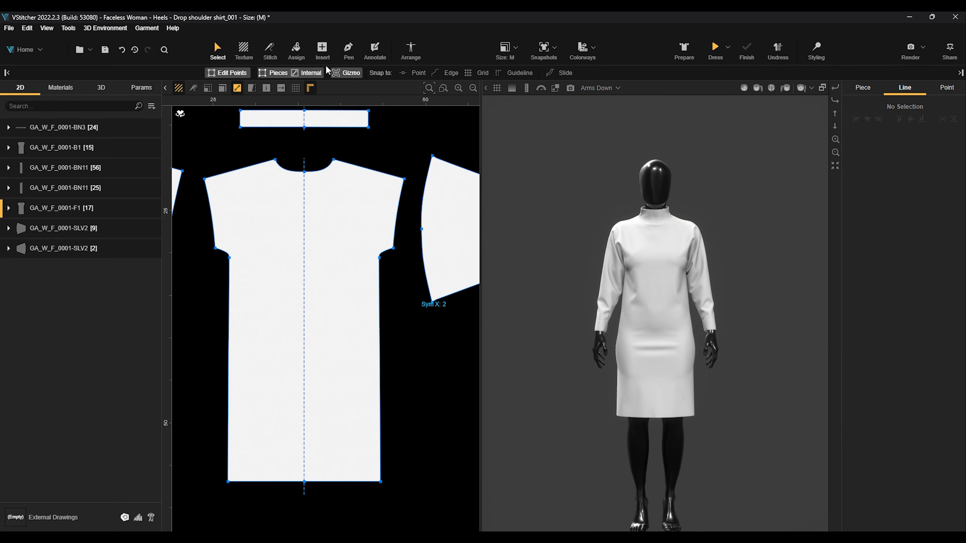
- Draw a symmetrical vertical internal line about 18.4 in long on the front piece with the Pen tool
click(348, 52)
click(333, 214)
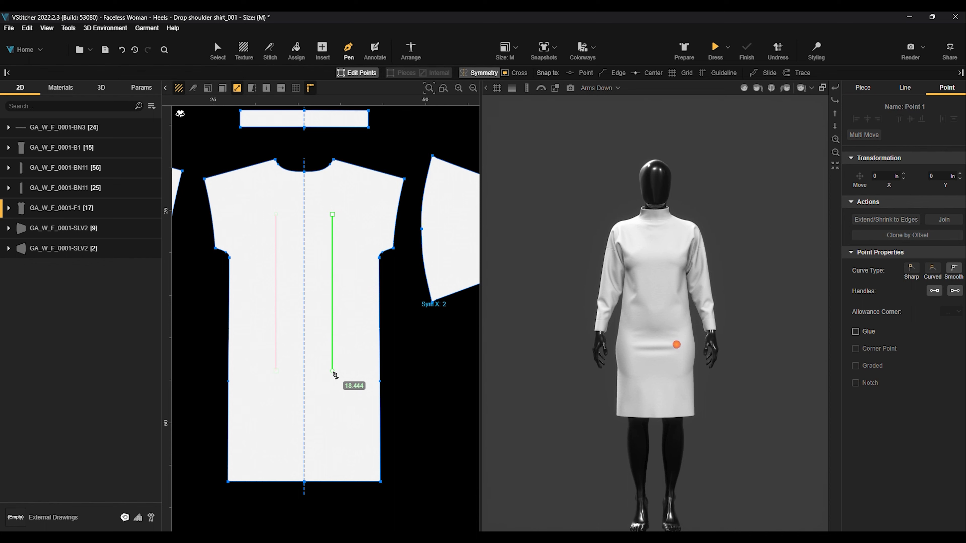
double_click(333, 372)
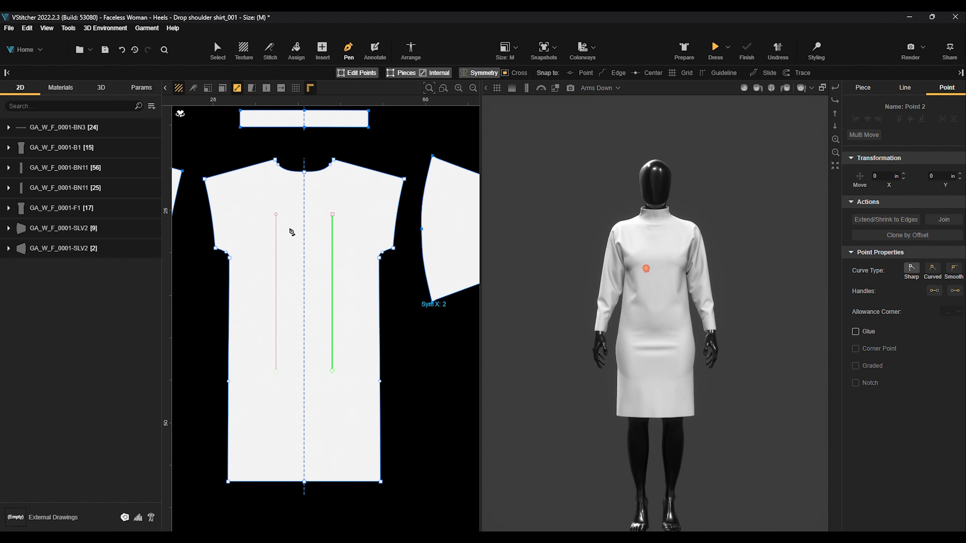
- Try moving the front piece's lower armhole corner point outward, undo the move, and cancel the accidental extension of the internal line
click(220, 54)
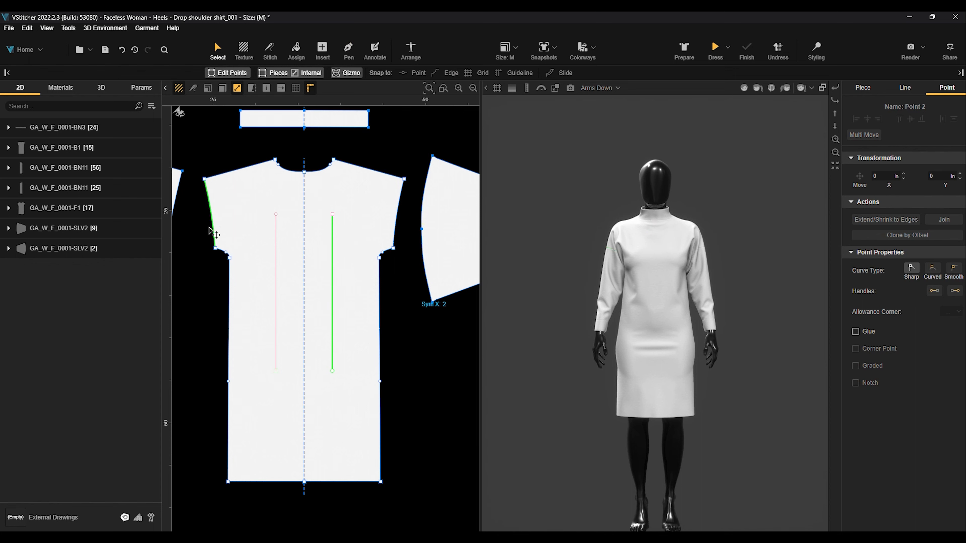
click(216, 249)
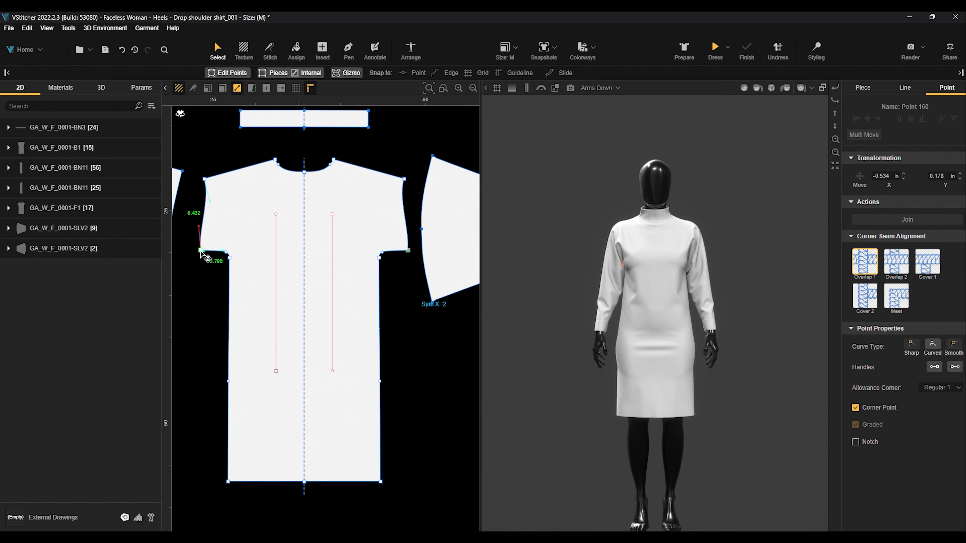
mouse_move(219, 249)
mouse_down()
mouse_move(198, 254)
mouse_move(209, 247)
mouse_up()
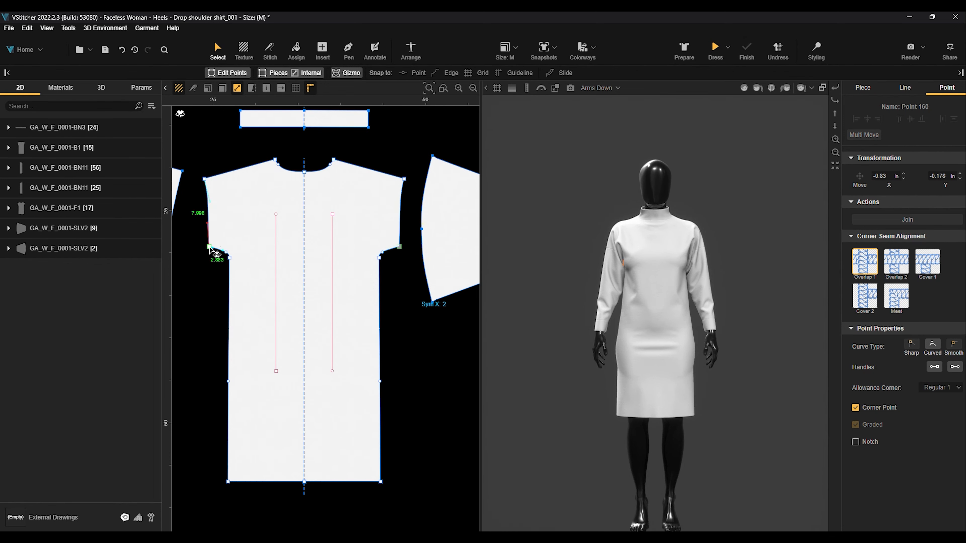
key(ctrl+z)
key(p)
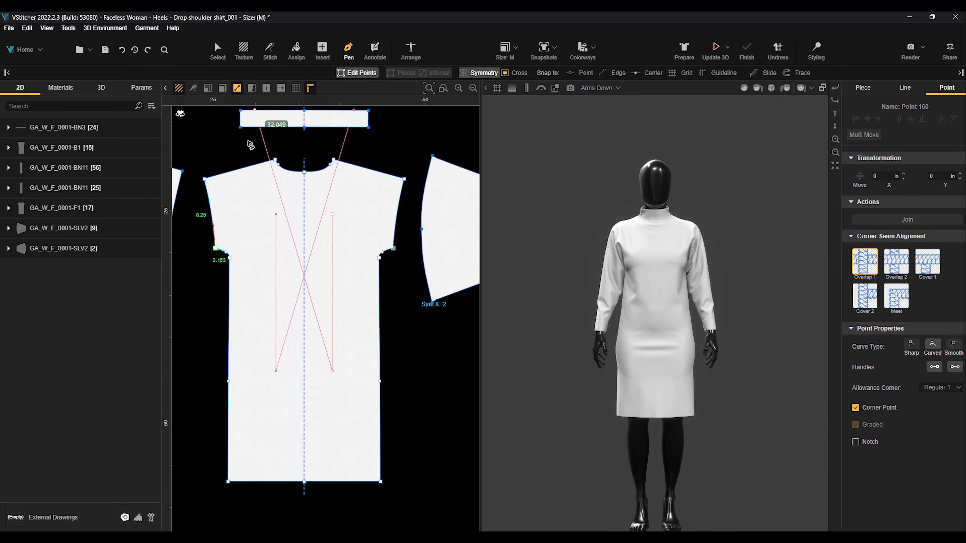
key(Escape)
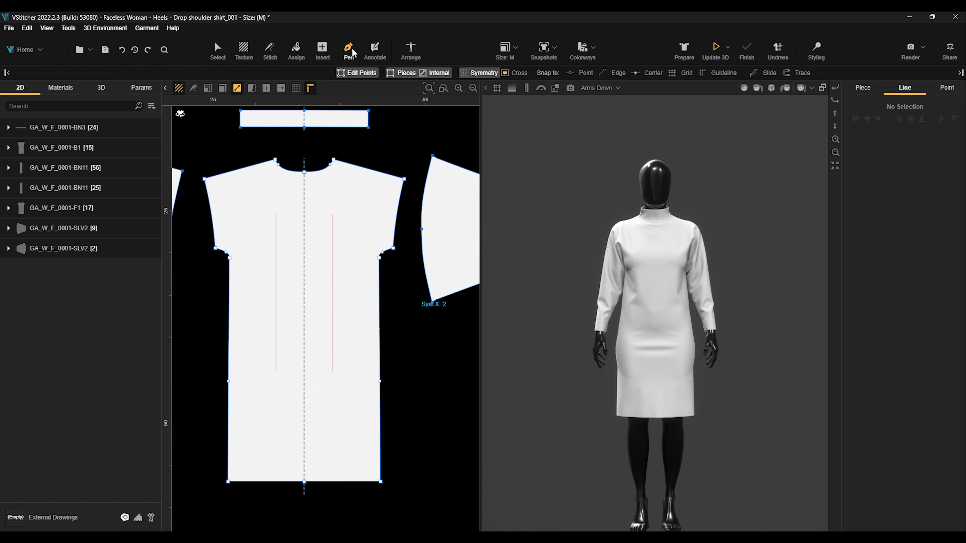
- Delete the symmetrical vertical line pair and, with Symmetry off, draw a diagonal internal line across the front piece's center line
click(217, 51)
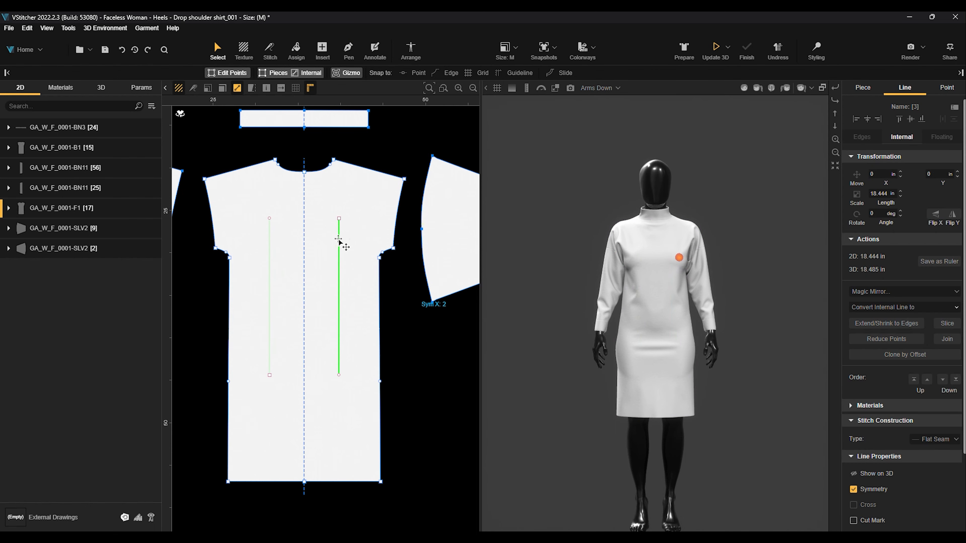
click(347, 51)
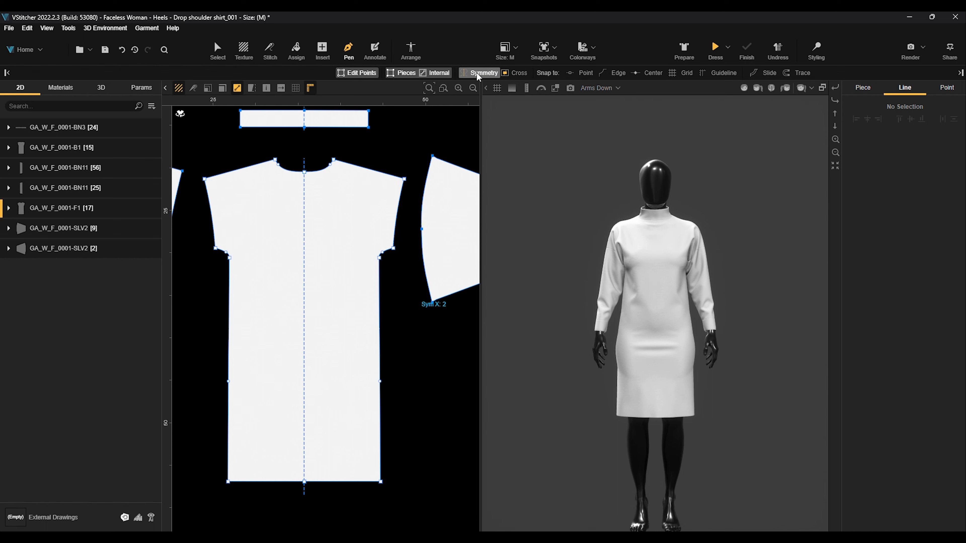
click(467, 72)
click(349, 222)
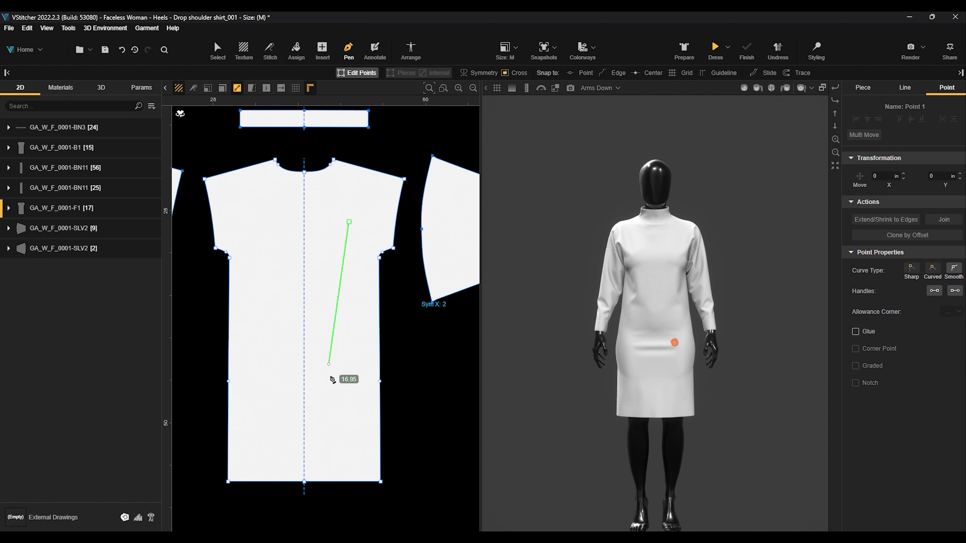
double_click(268, 397)
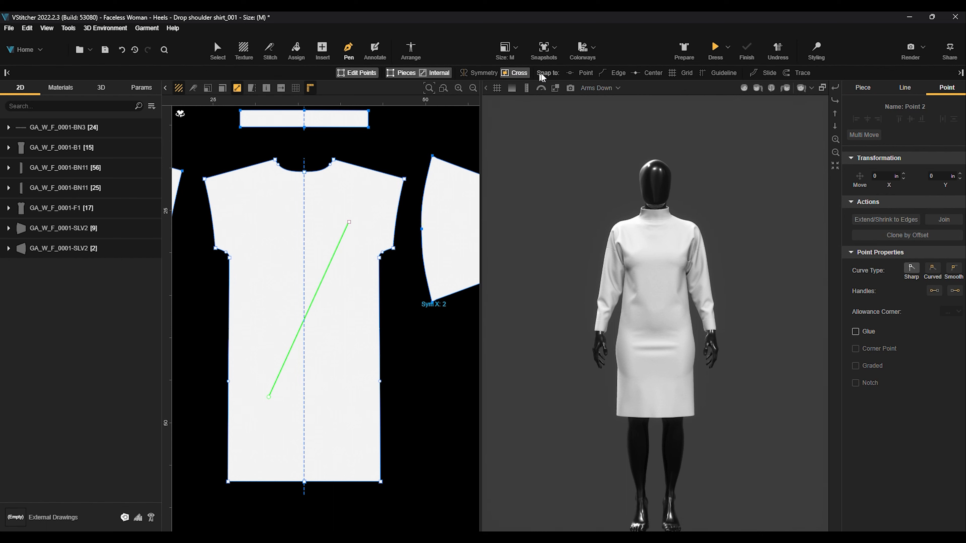
- With Cross enabled, draw an internal line on the 3D garment from the shoulder area across the armhole seam onto the upper sleeve
alt+right_drag(705, 222, 761, 118)
alt+middle_drag(761, 119, 768, 198)
alt+drag(768, 198, 780, 278)
alt+right_drag(780, 279, 788, 215)
alt+drag(789, 215, 478, 272)
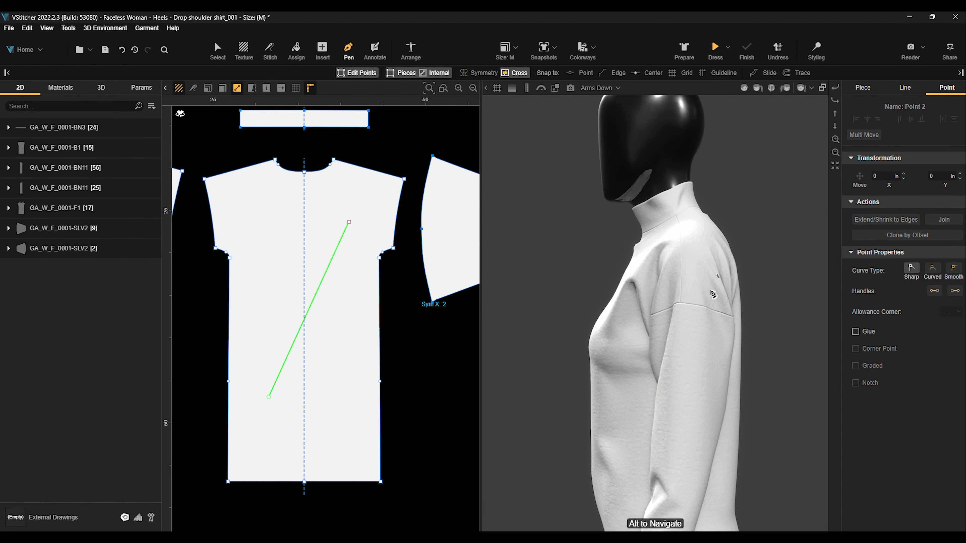
scroll(727, 295, up, 3)
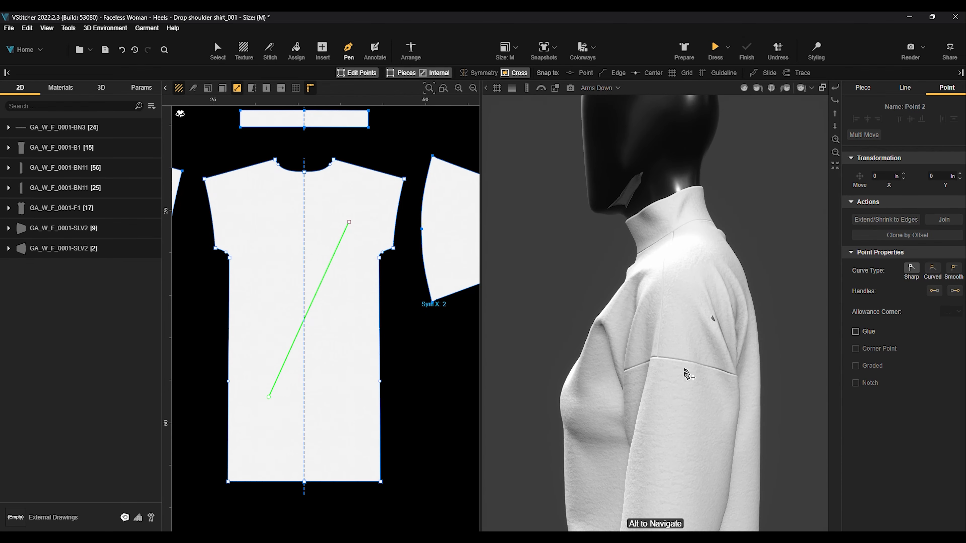
click(691, 308)
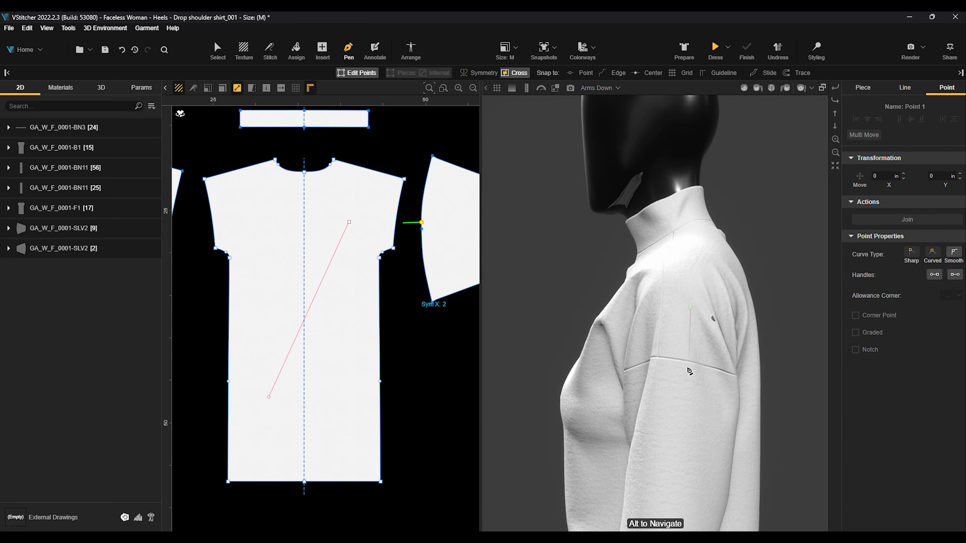
double_click(663, 439)
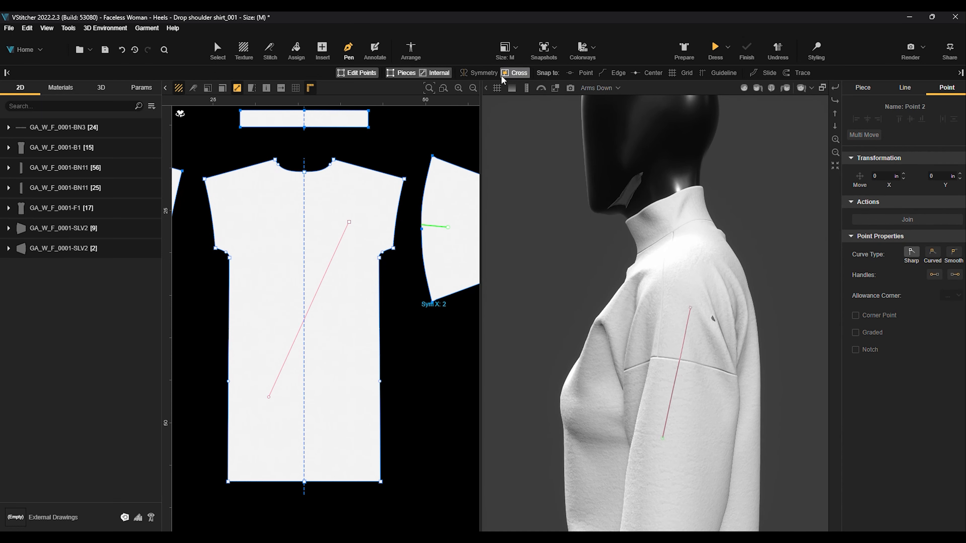
- Draw a second, shorter line across the armhole seam on the 3D garment, beside the first one, switching Cross back on before ending it
click(504, 75)
click(701, 315)
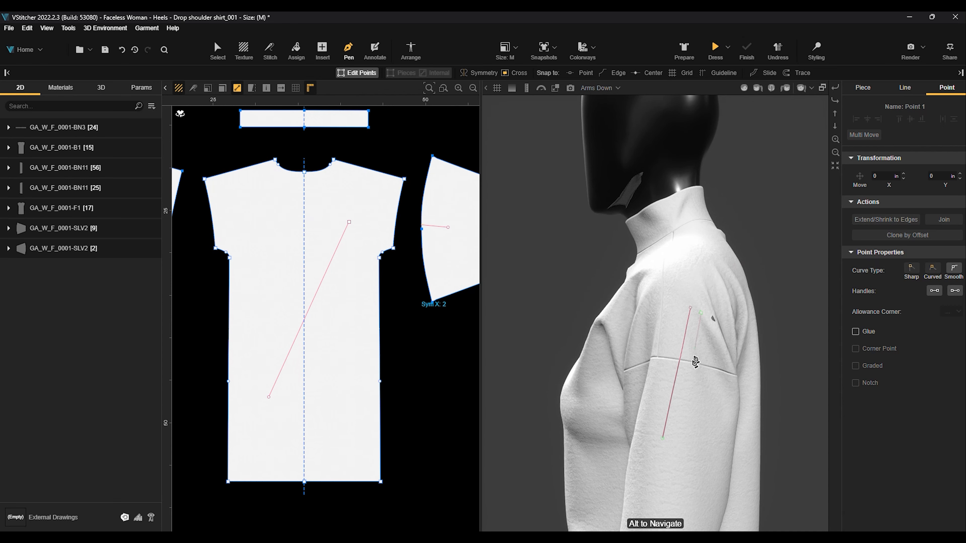
click(515, 72)
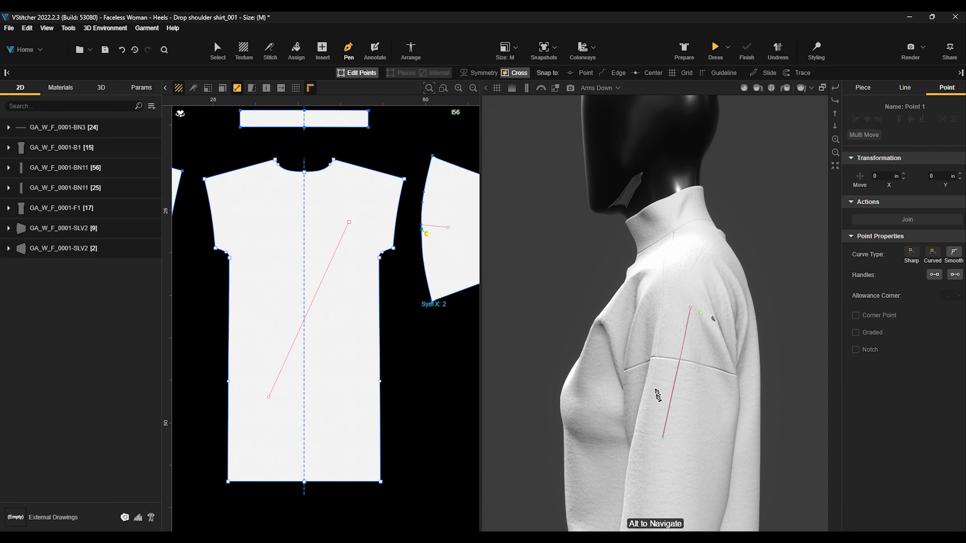
click(681, 413)
key(Escape)
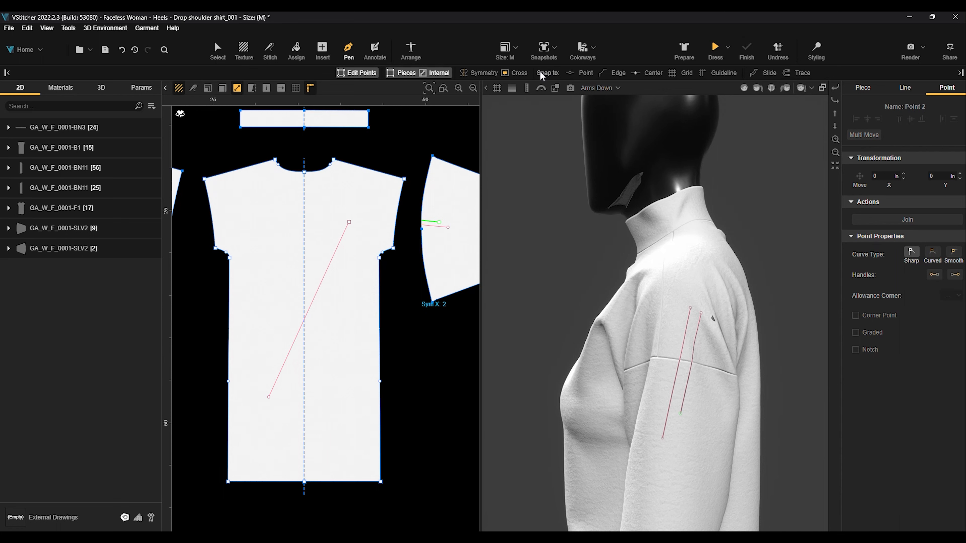
- Set snapping to Edge, turn off point editing, and draw a vertical internal line about 37.2 in long from the front piece's shoulder to its hem
click(569, 73)
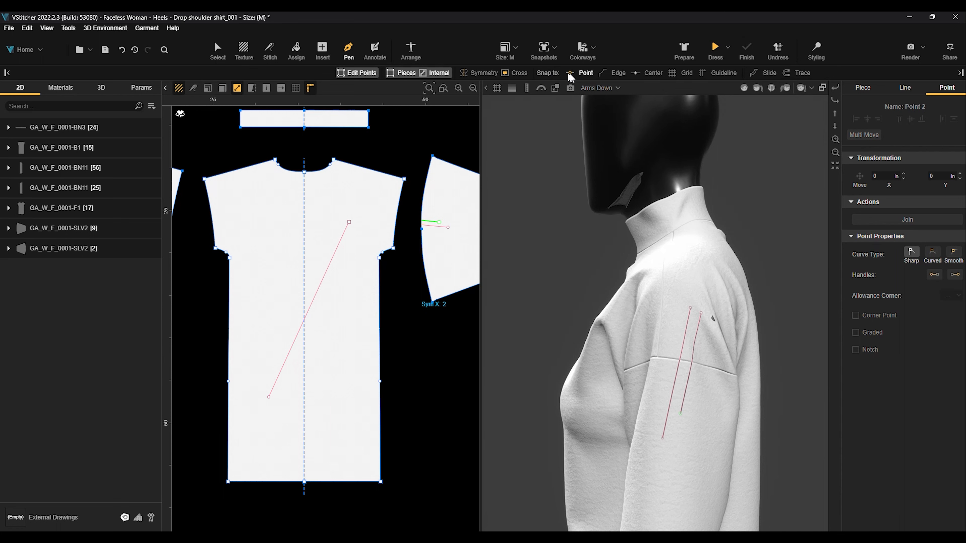
click(608, 70)
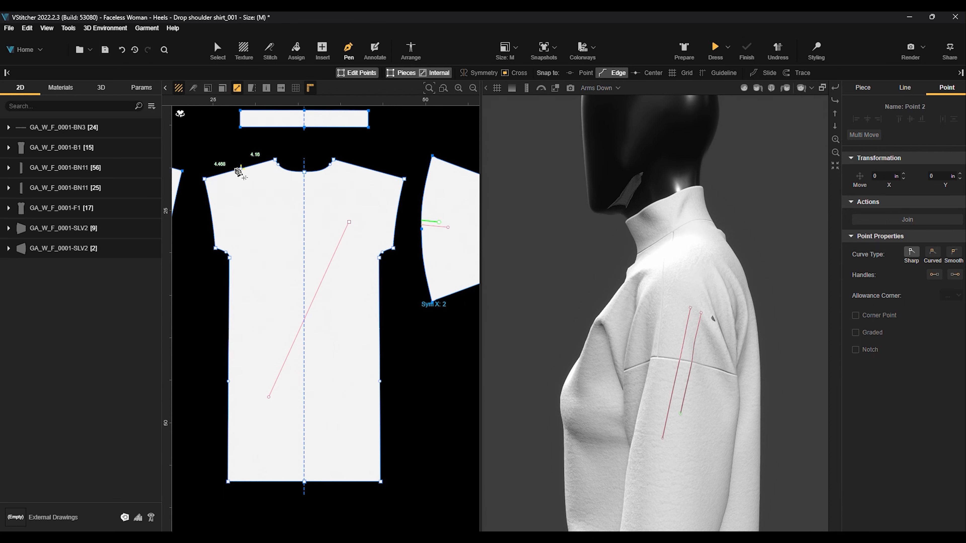
click(347, 73)
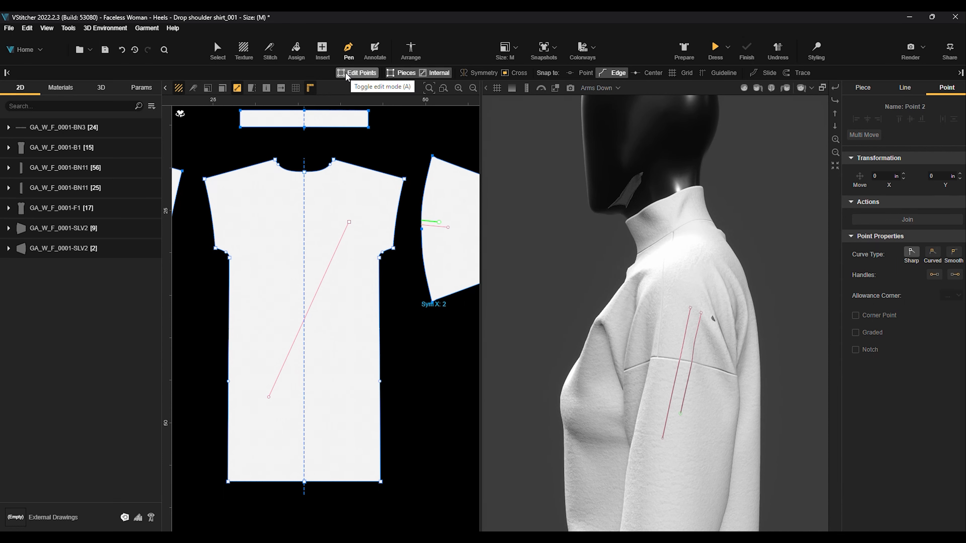
click(254, 165)
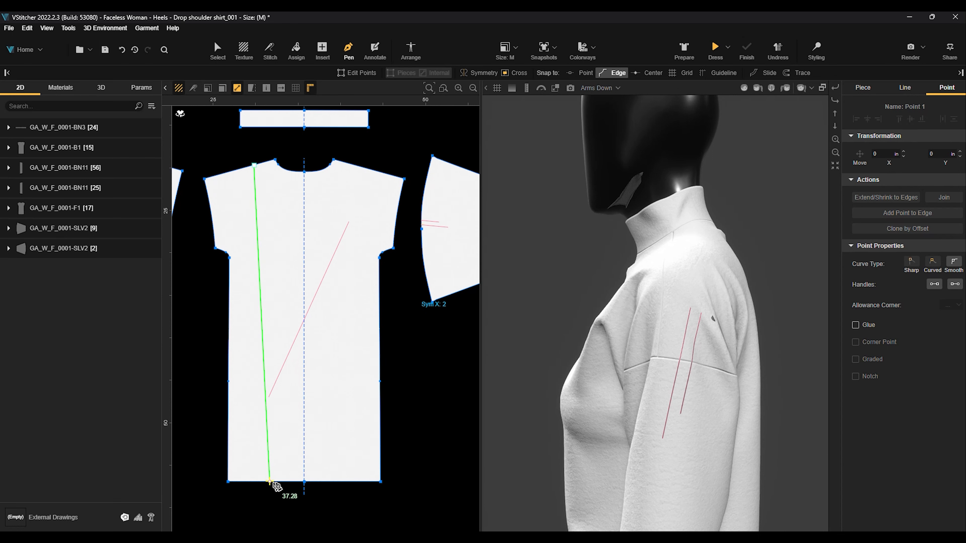
click(254, 483)
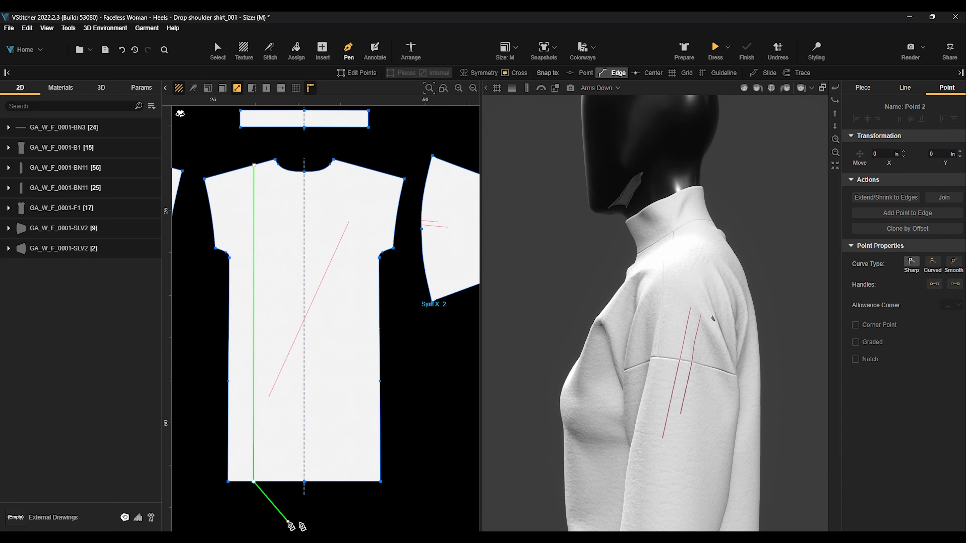
key(Escape)
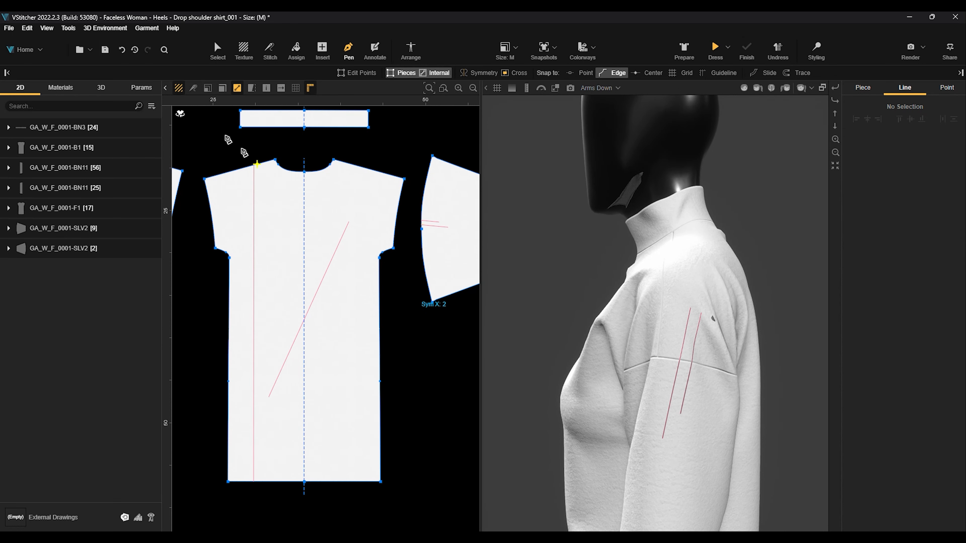
click(217, 50)
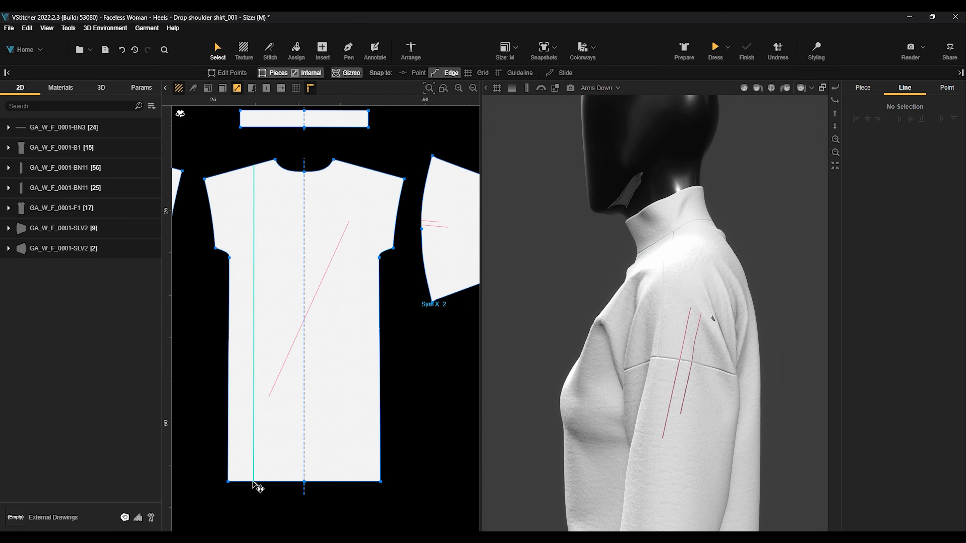
click(348, 49)
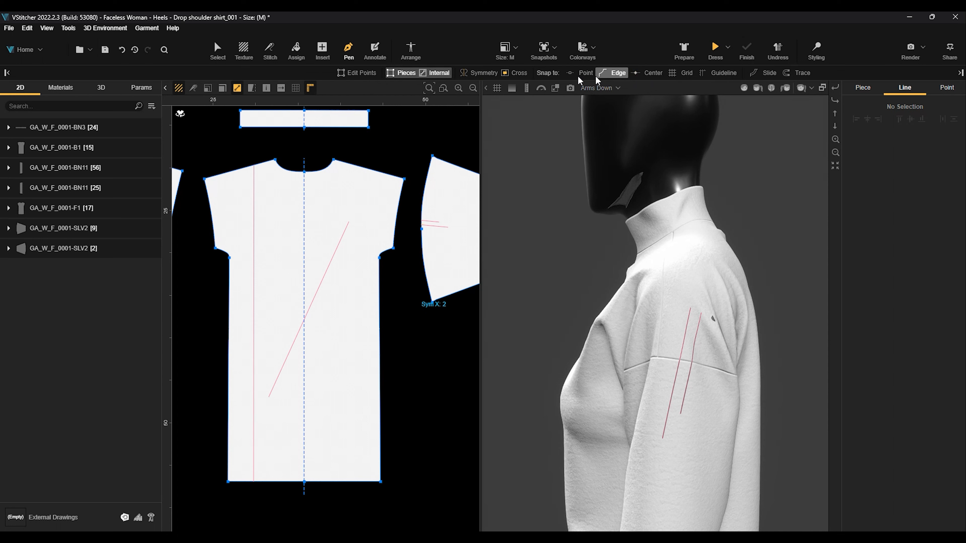
scroll(352, 184, down, 3)
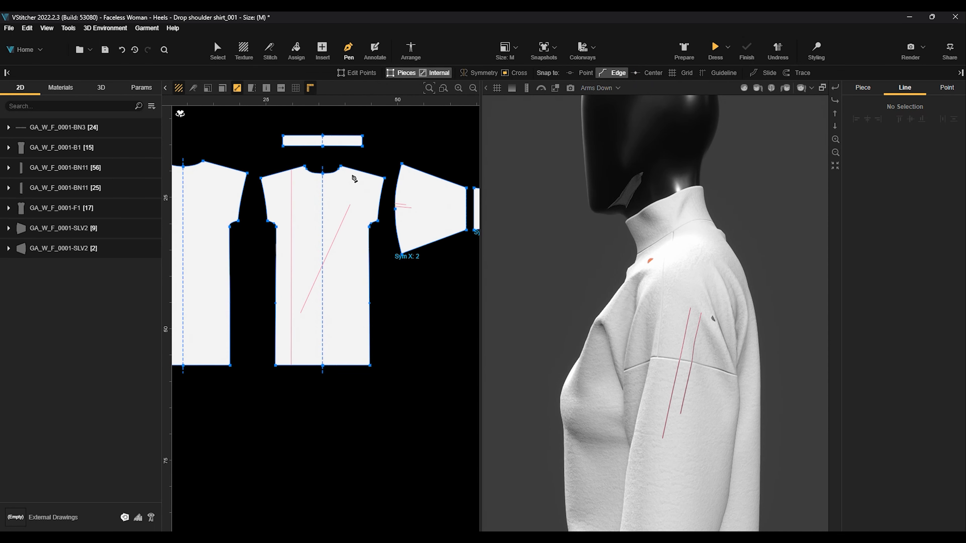
scroll(382, 162, down, 1)
scroll(362, 224, up, 1)
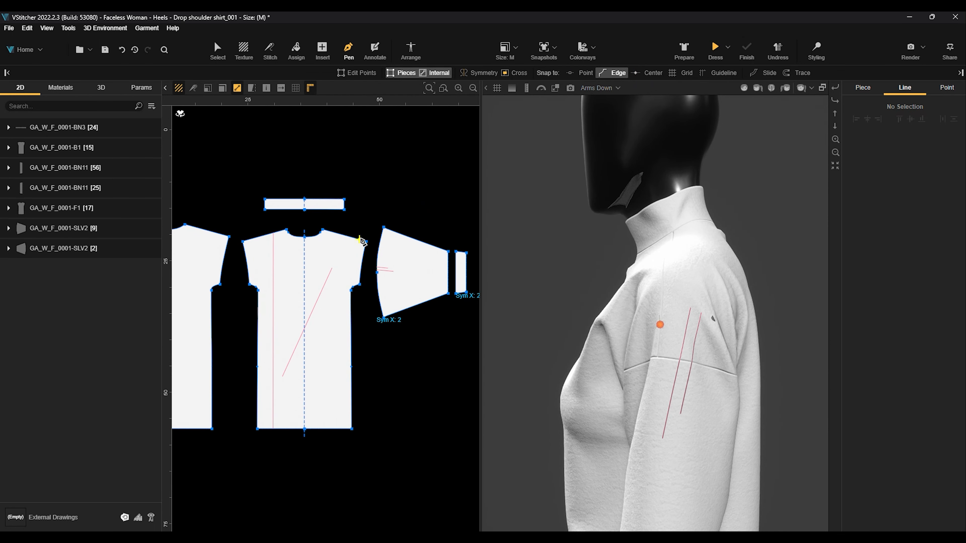
scroll(358, 228, up, 1)
middle_drag(353, 225, 375, 192)
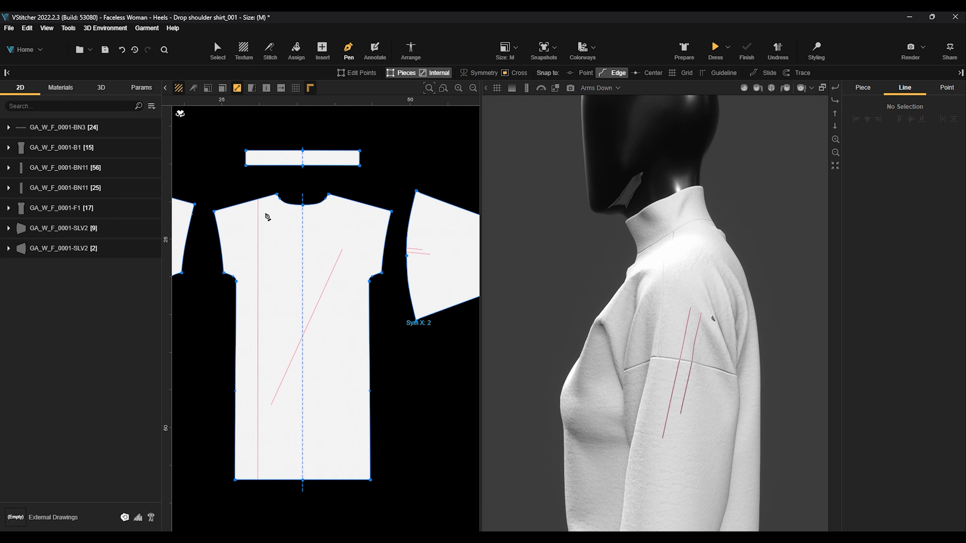
- Make the full-length vertical internal line of the front piece visible on the 3D garment and view it from the front
click(217, 50)
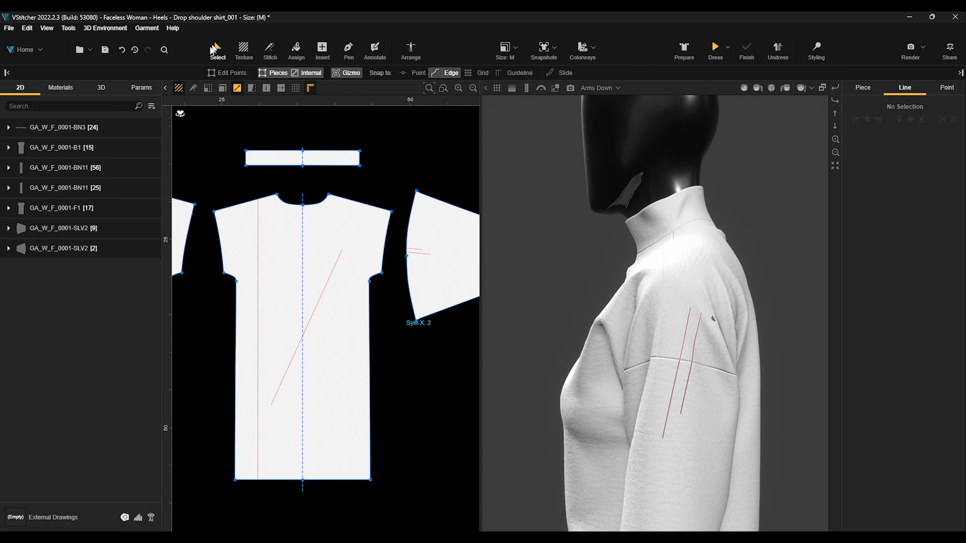
click(258, 223)
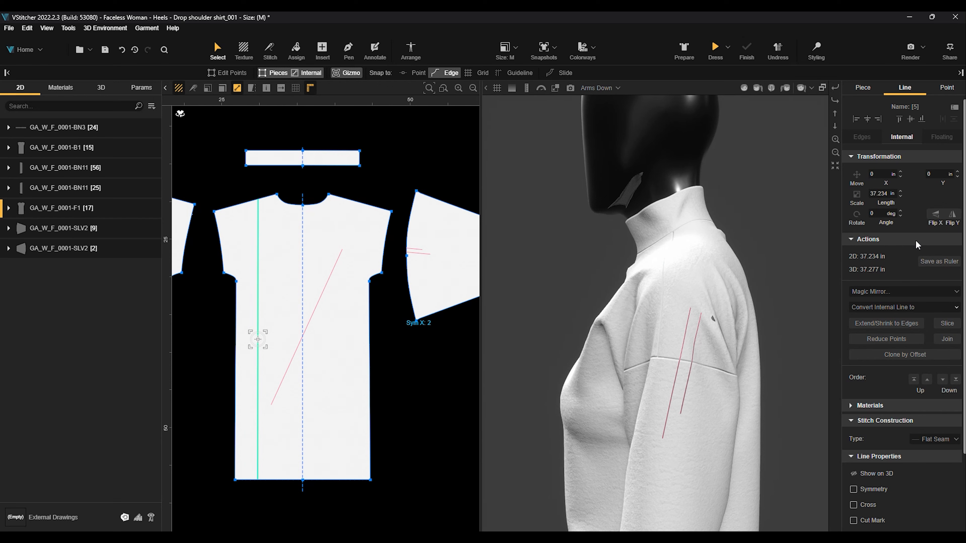
scroll(899, 331, down, 3)
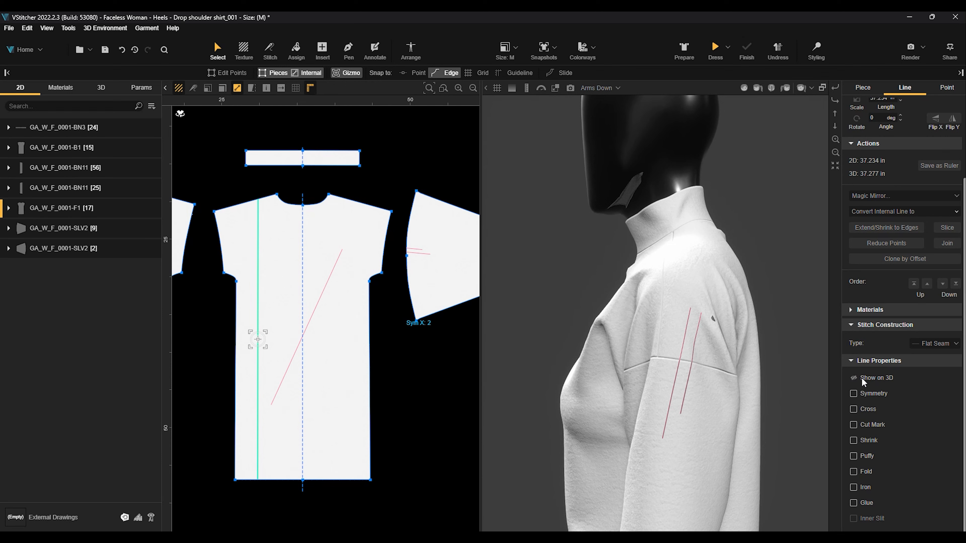
right_drag(524, 403, 283, 317)
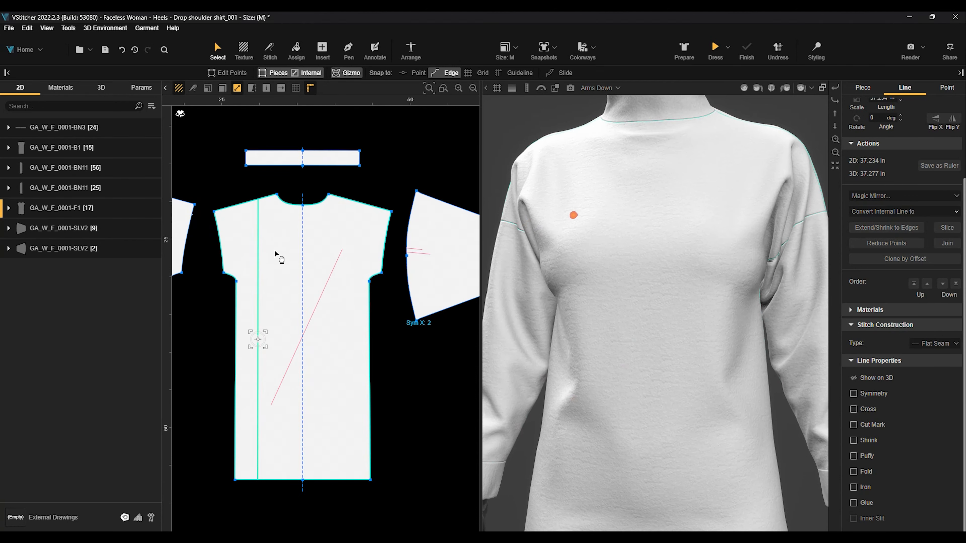
click(854, 378)
scroll(529, 263, down, 3)
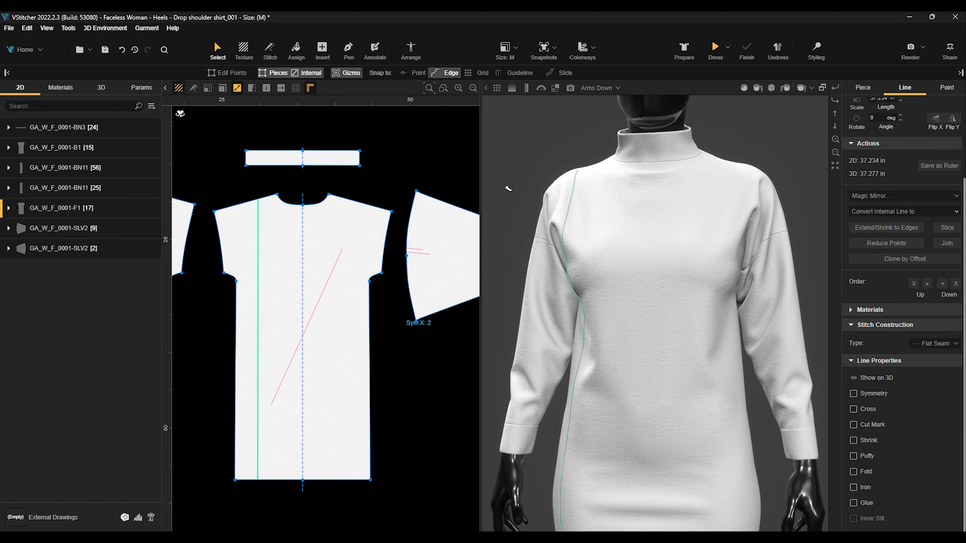
right_drag(506, 186, 530, 279)
click(384, 181)
scroll(590, 385, up, 1)
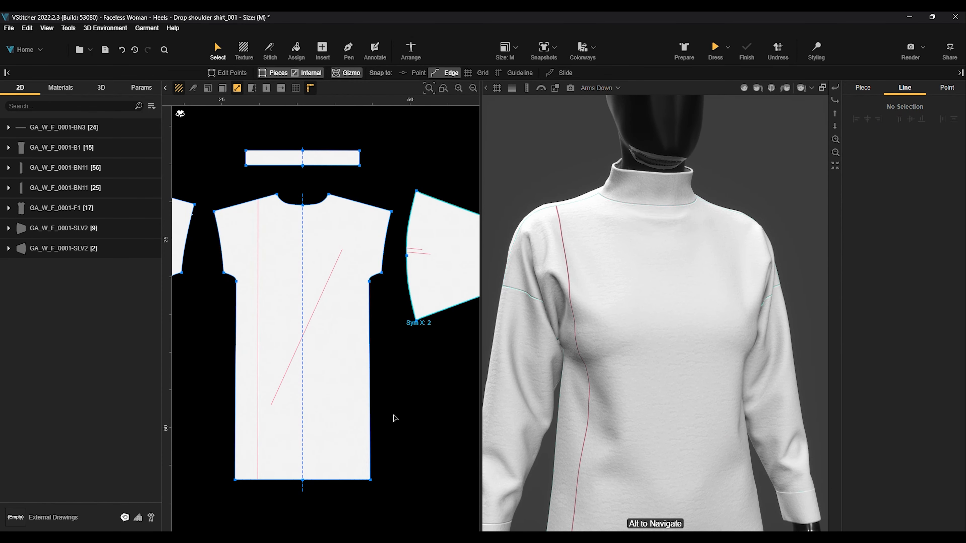
- Change the full-length vertical internal line's properties so it is drawn dashed in 2D, with Symmetry left off
click(258, 320)
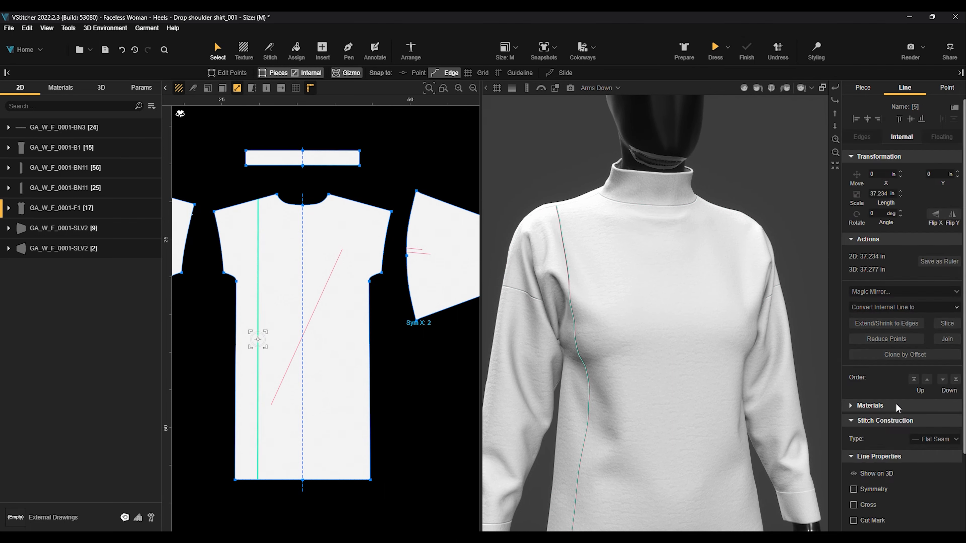
scroll(897, 423, down, 3)
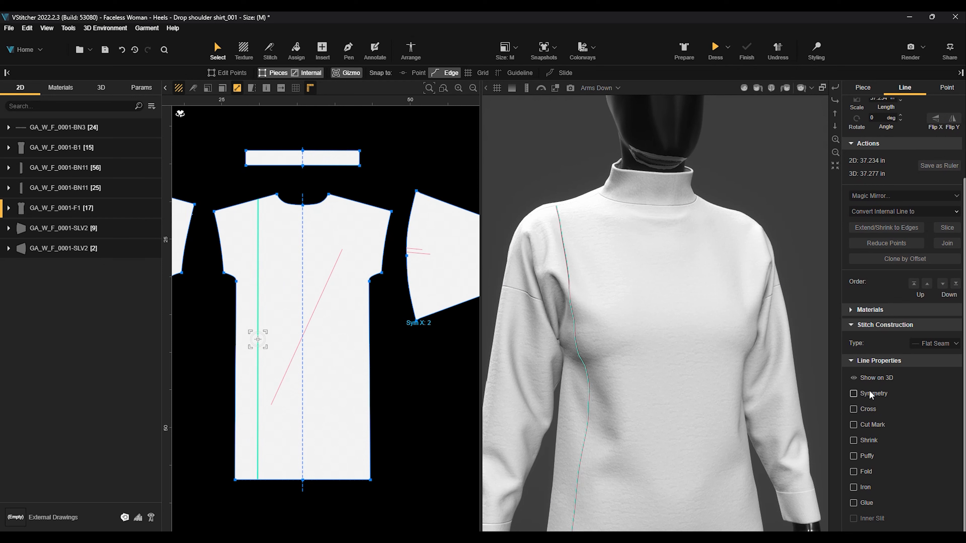
click(853, 393)
click(851, 395)
click(237, 190)
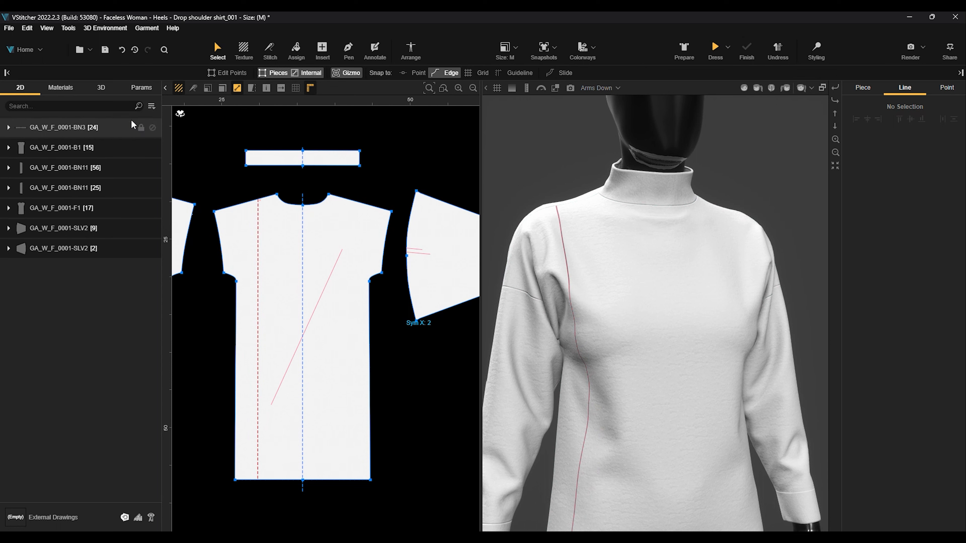
- Review the properties of the garment's fleece fabric and look through the Knits material library
click(57, 88)
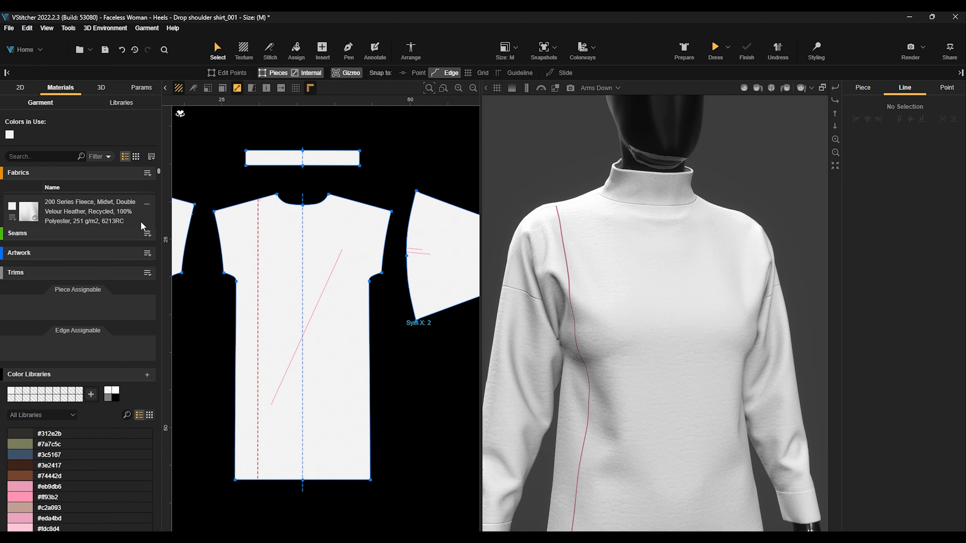
click(84, 210)
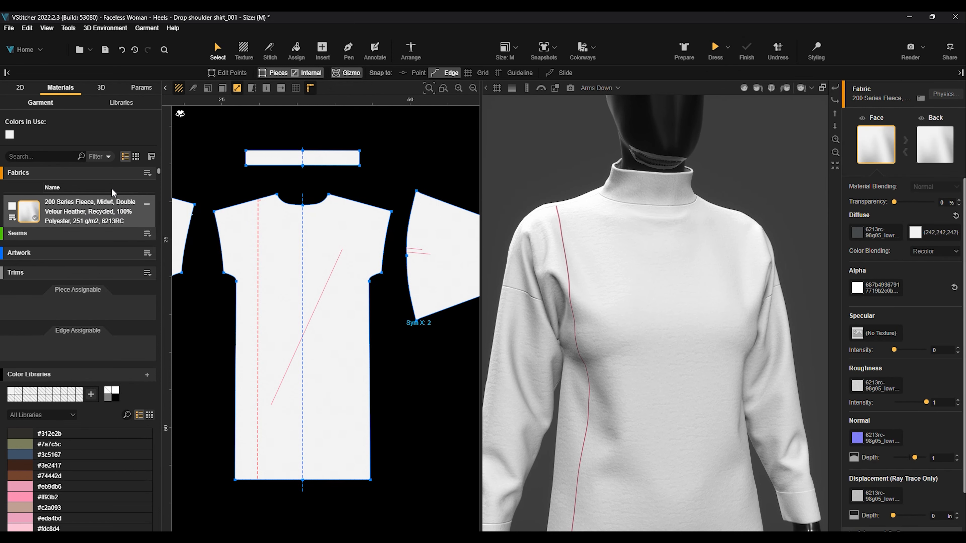
click(122, 98)
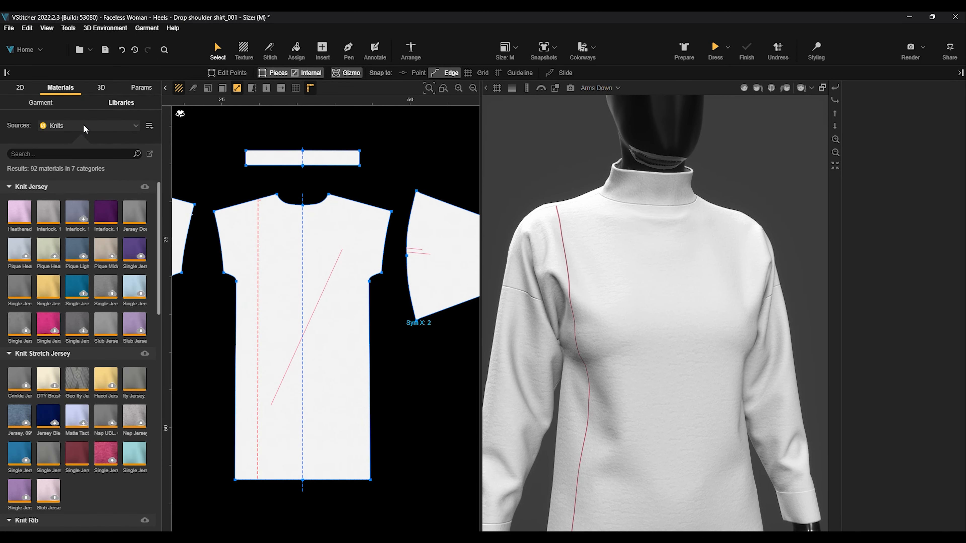
mouse_move(109, 216)
click(98, 201)
click(57, 102)
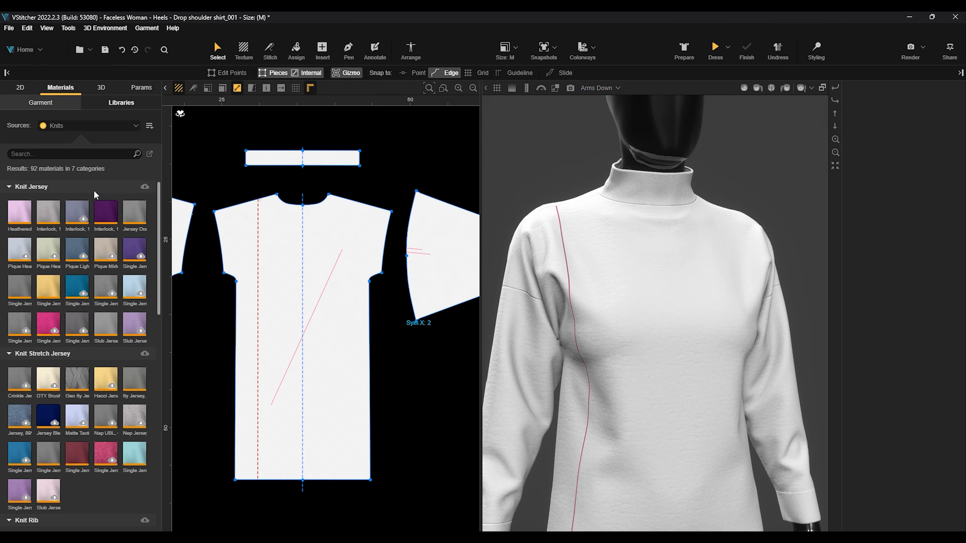
- Apply the purple Interlock, 100% Polyester, 138 g/m2 fabric to the strip outside the front piece's vertical line and inspect it in 3D
drag(53, 240, 251, 271)
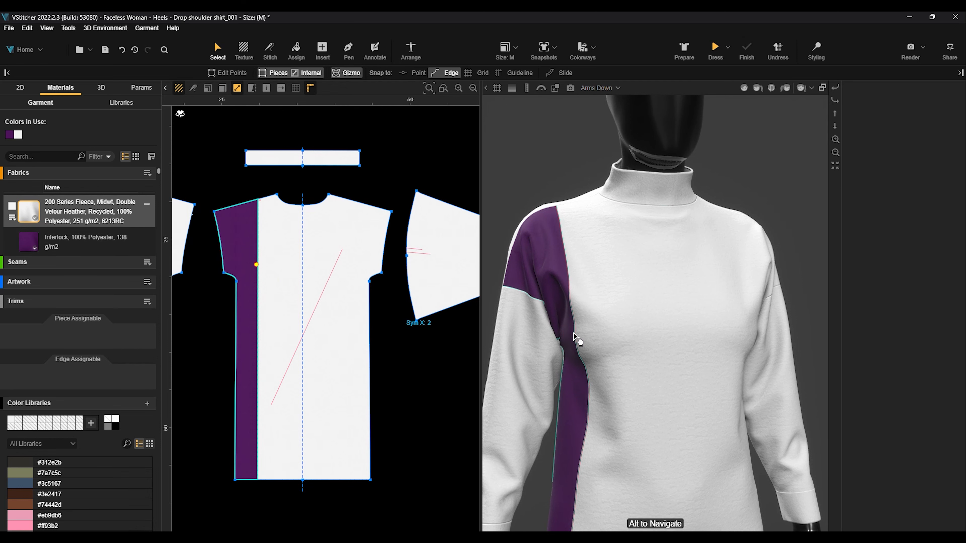
click(412, 173)
drag(585, 156, 628, 395)
middle_drag(645, 491, 647, 359)
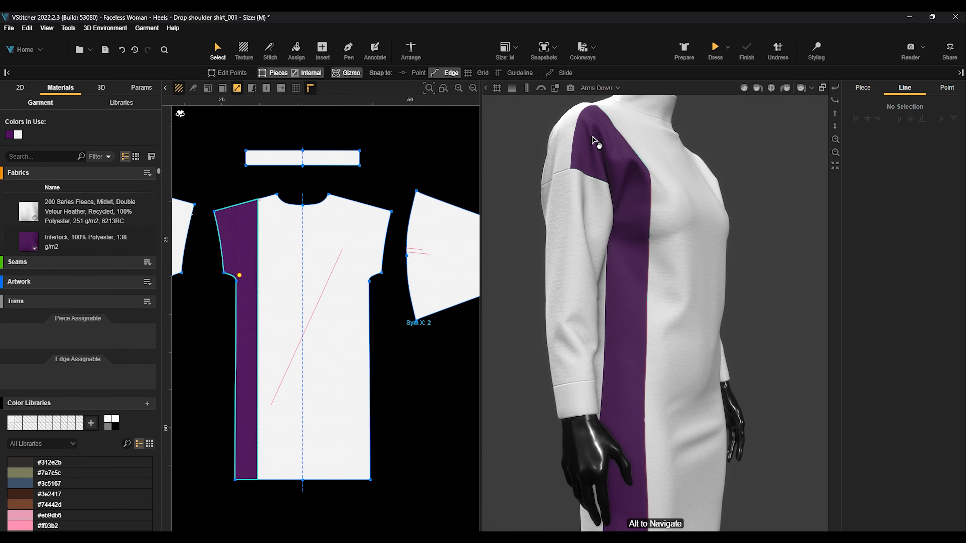
scroll(665, 228, up, 5)
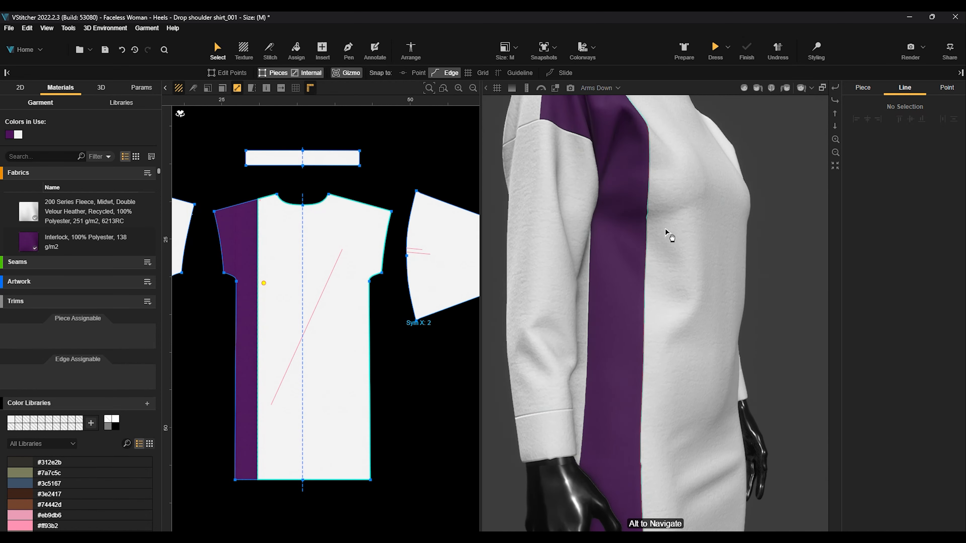
- Hide the front piece's vertical internal line on the 3D garment and inspect the boundary between the two fabrics up close
click(259, 226)
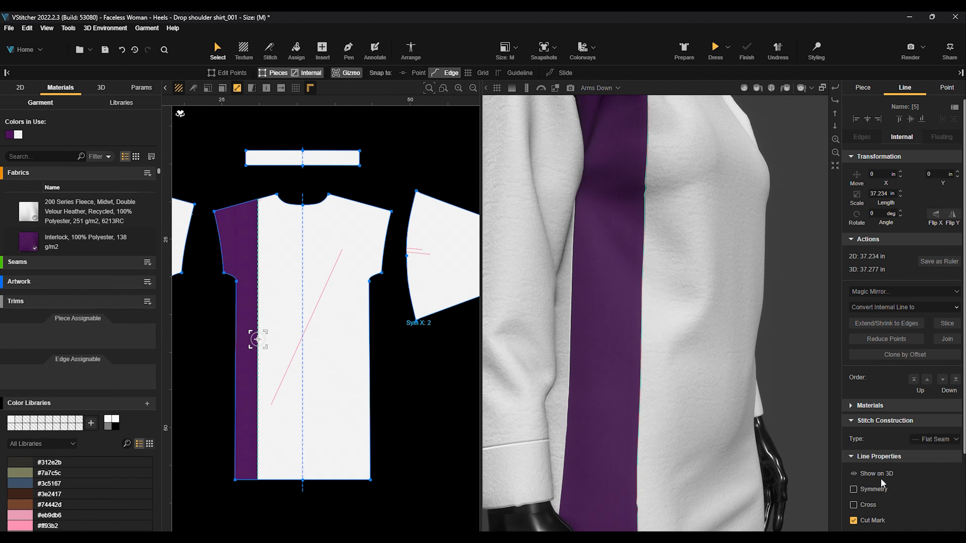
click(854, 474)
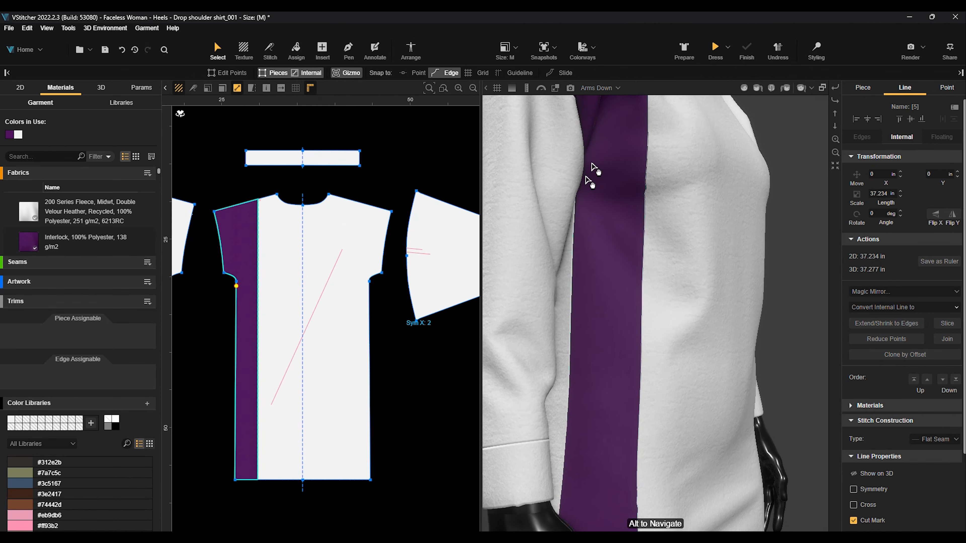
scroll(681, 173, up, 3)
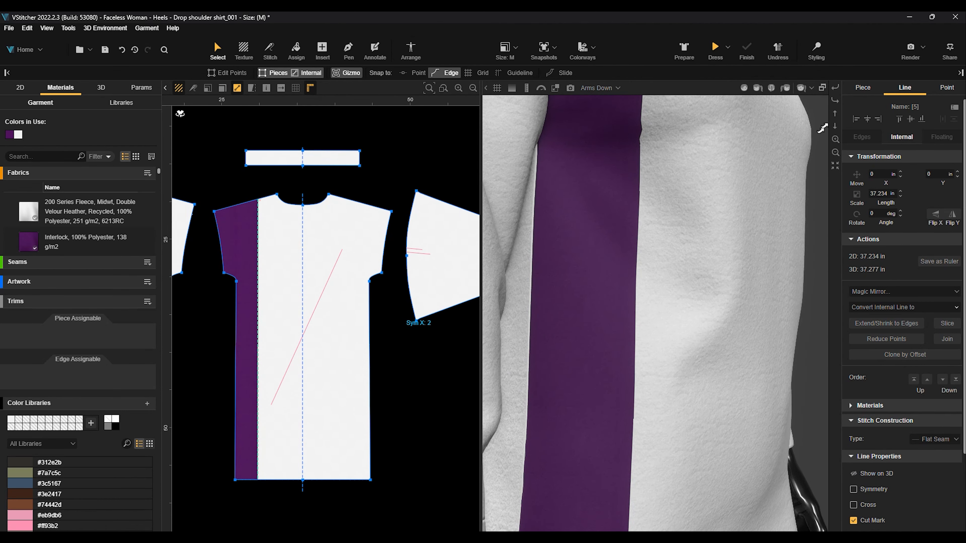
scroll(775, 220, down, 5)
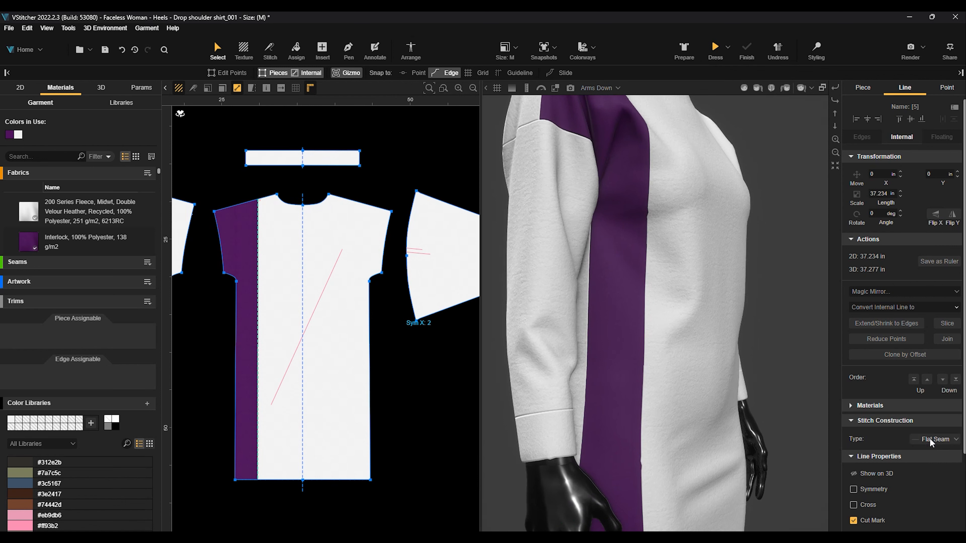
- Set the vertical internal line's stitch construction type to Open Seam and inspect the seam on the 3D garment
click(925, 441)
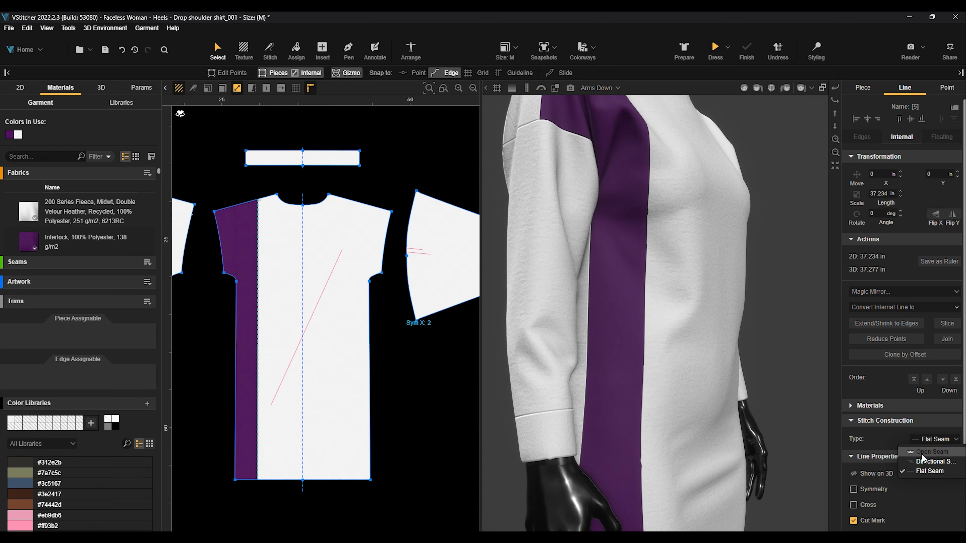
click(922, 454)
scroll(796, 323, up, 3)
click(390, 162)
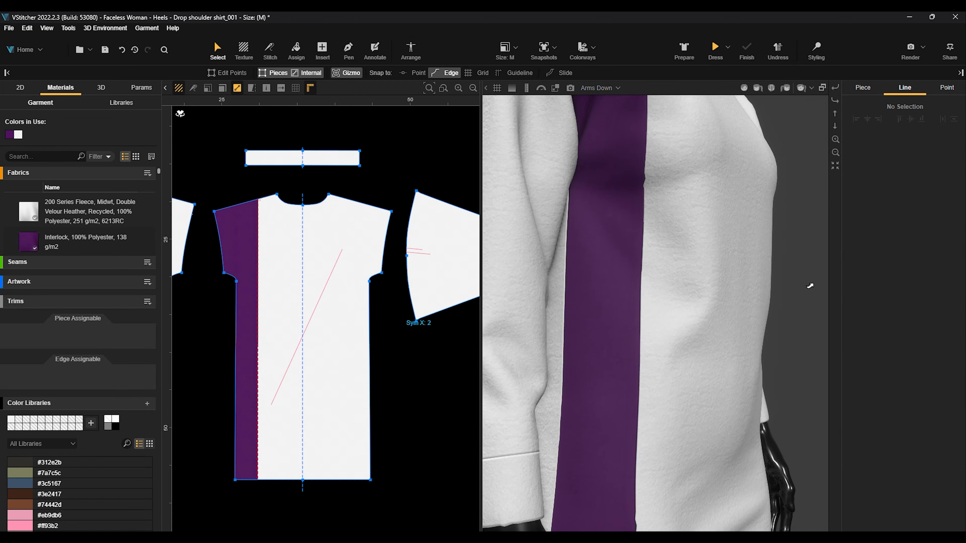
scroll(810, 286, up, 5)
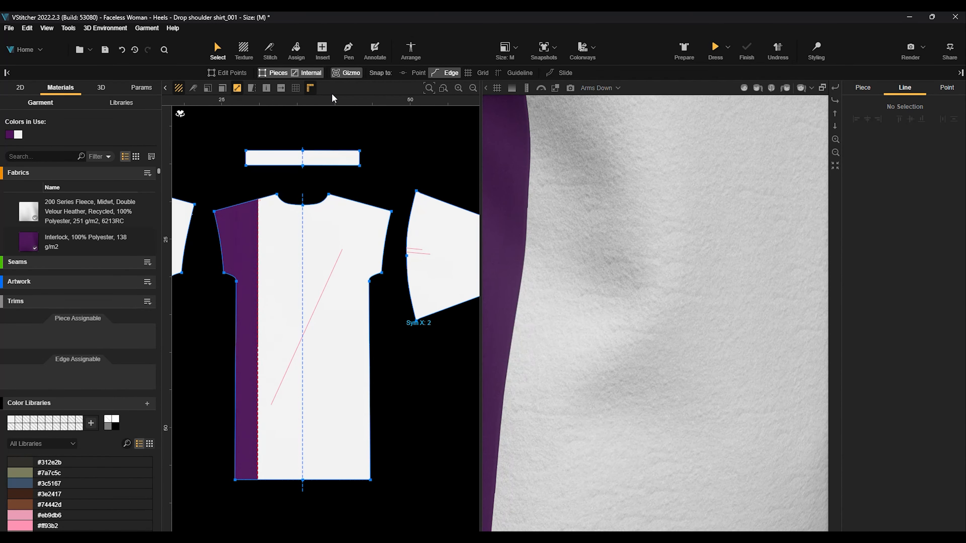
scroll(548, 265, down, 8)
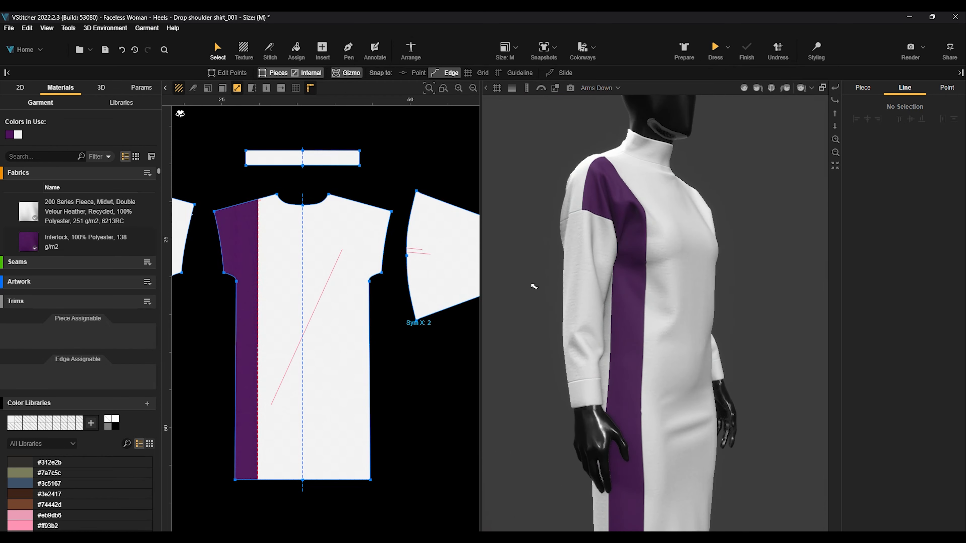
- Move the front piece's vertical internal line about 1.1 in toward the centre, widening the purple strip
drag(535, 286, 770, 323)
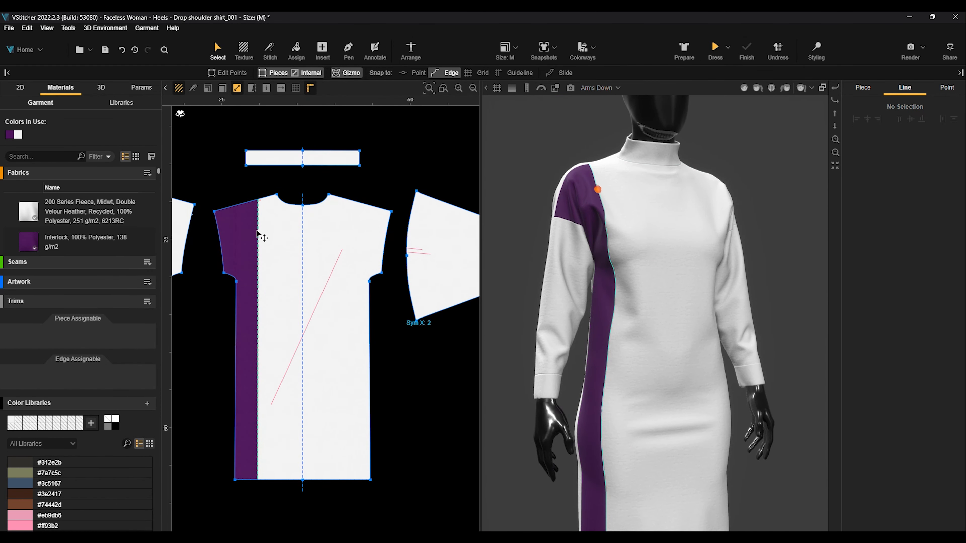
drag(259, 291, 280, 291)
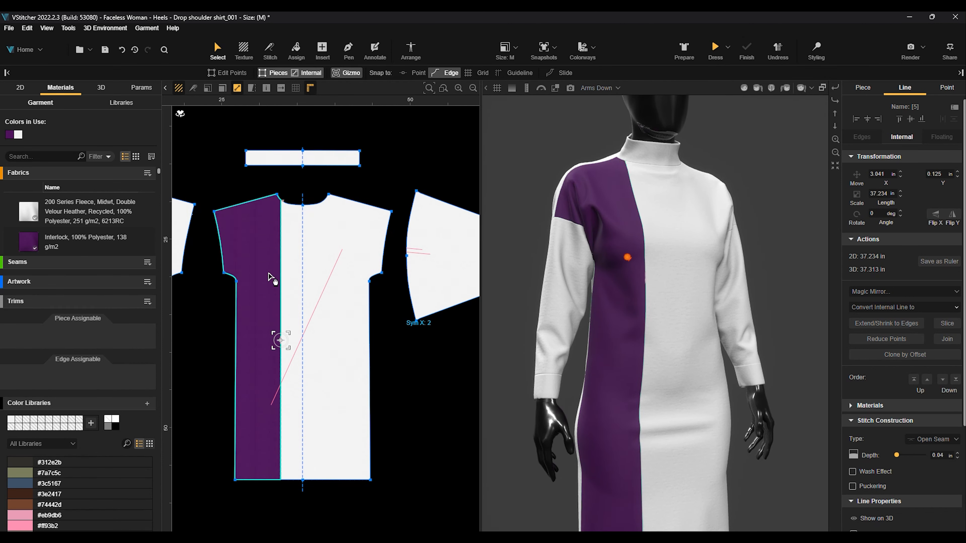
mouse_move(280, 233)
mouse_down()
mouse_move(257, 235)
mouse_move(283, 235)
mouse_move(265, 235)
mouse_up()
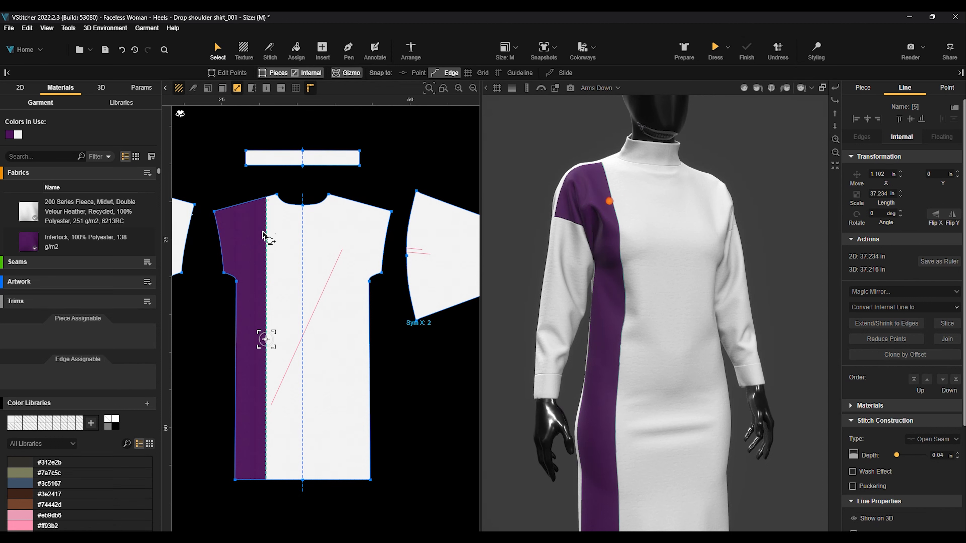
click(329, 282)
click(265, 214)
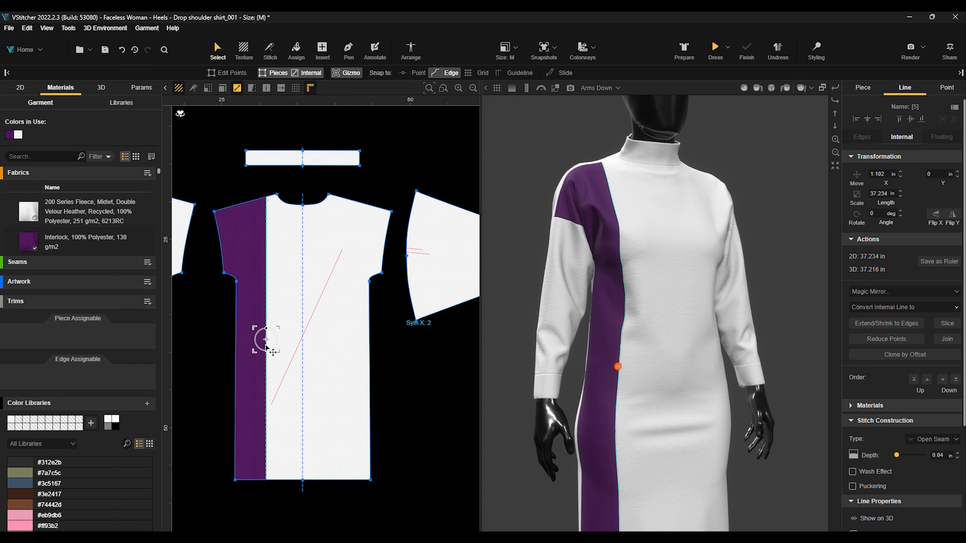
- Extend the diagonal internal line to the front piece's edges and position it to run from the outer shoulder corner to the hem
drag(322, 301, 342, 293)
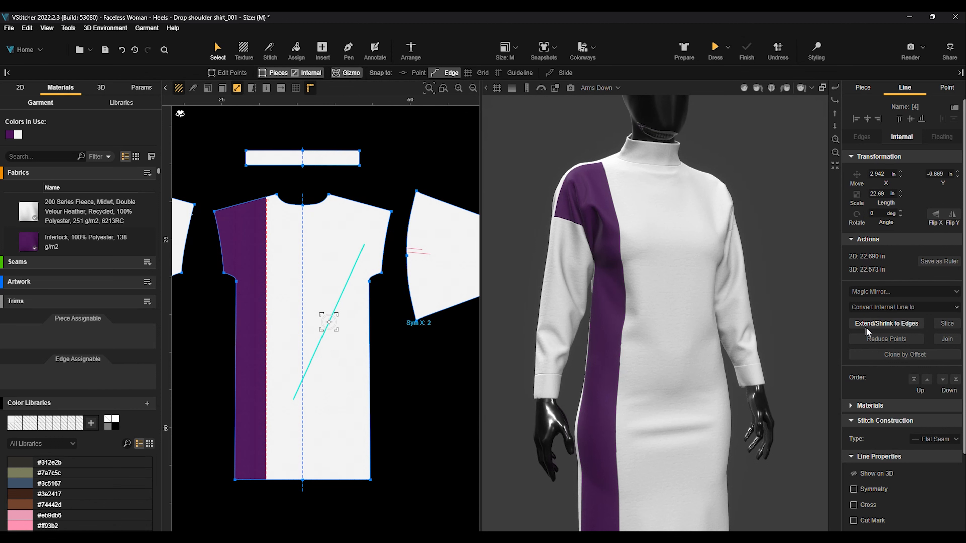
click(886, 322)
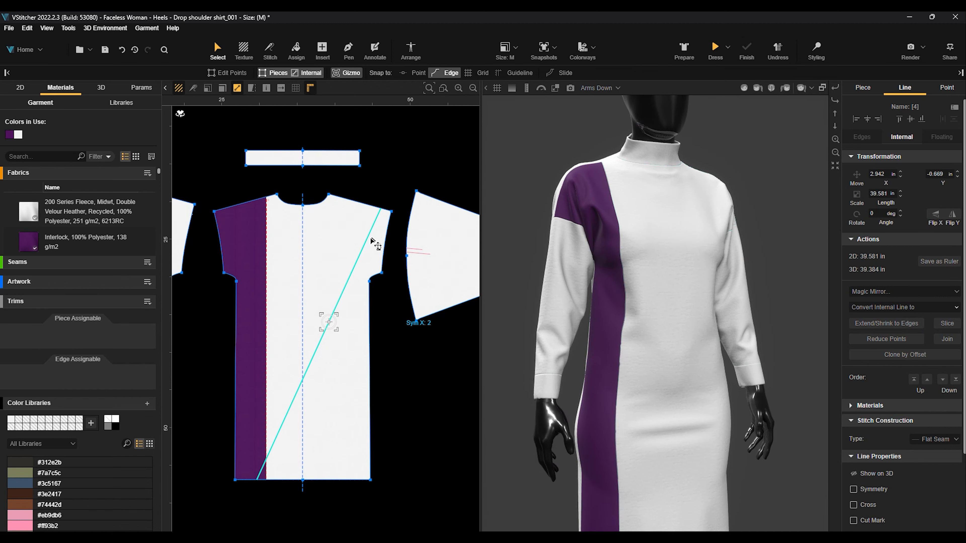
mouse_move(365, 242)
mouse_down()
mouse_move(283, 210)
mouse_move(379, 222)
mouse_move(386, 242)
mouse_move(339, 216)
mouse_move(292, 224)
mouse_move(282, 216)
mouse_move(339, 225)
mouse_move(374, 251)
mouse_up()
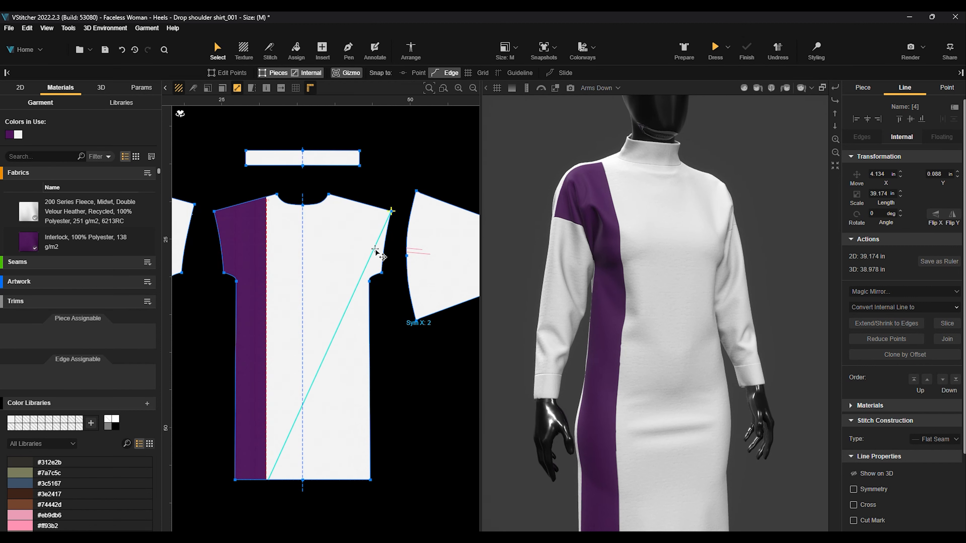
- Turn on Glue for the vertical internal line, accepting the extend/shrink option, and shift the line slightly toward the purple side
click(268, 281)
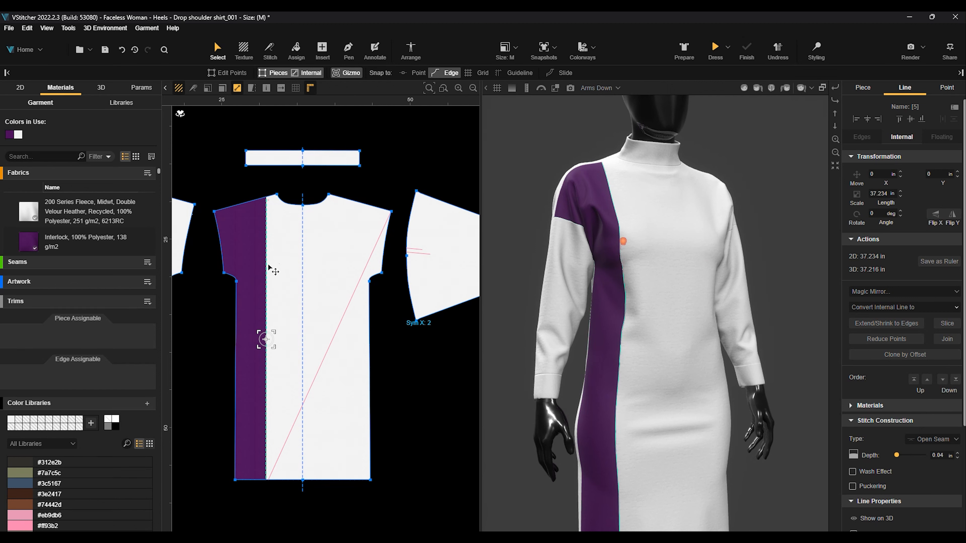
scroll(920, 398, down, 2)
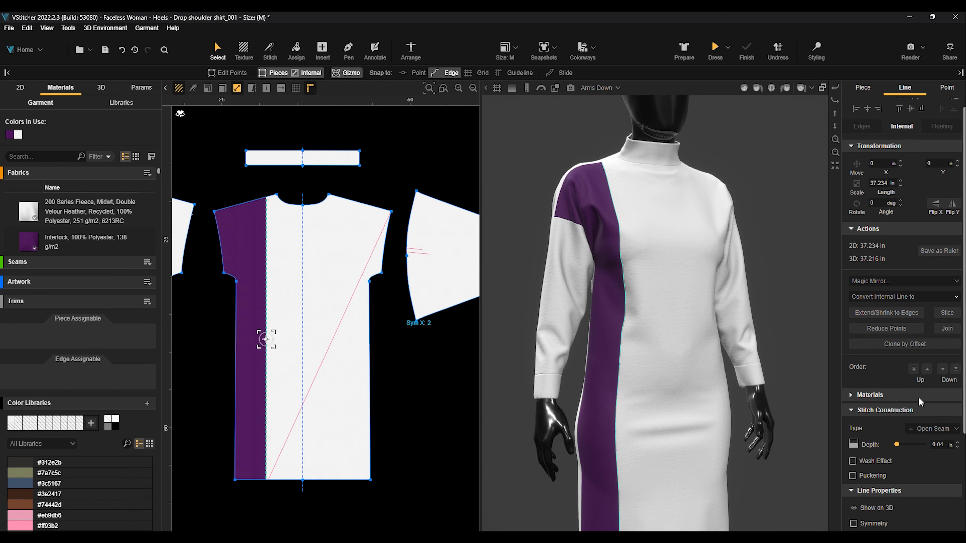
scroll(919, 399, down, 5)
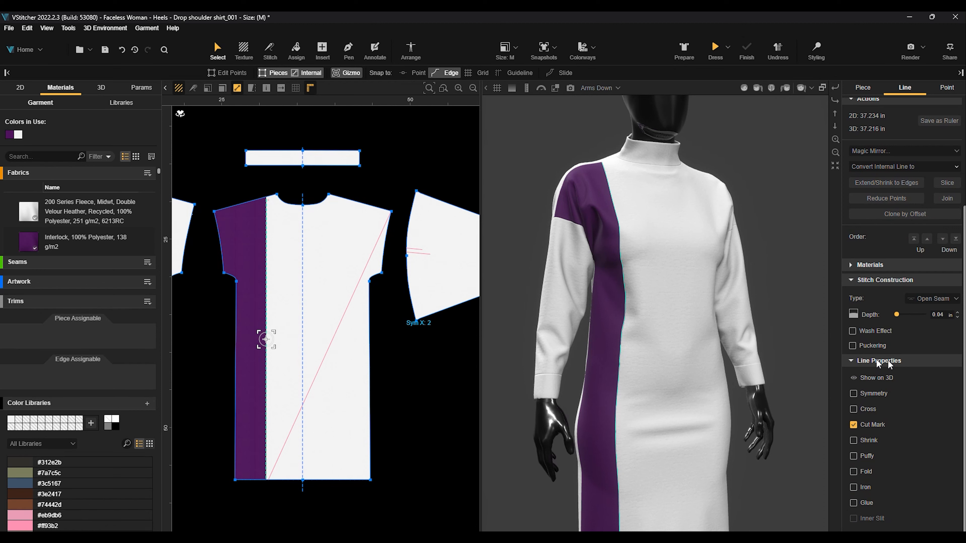
click(854, 503)
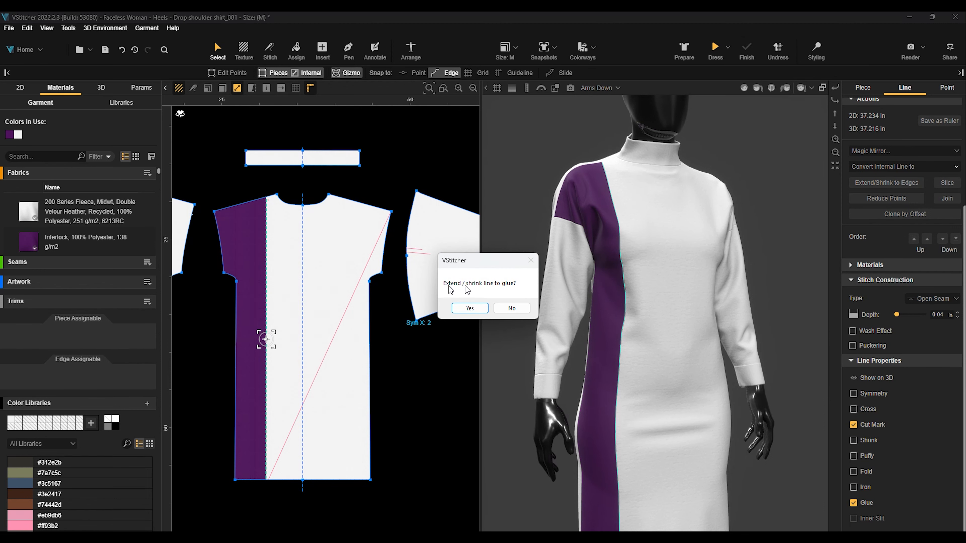
click(470, 308)
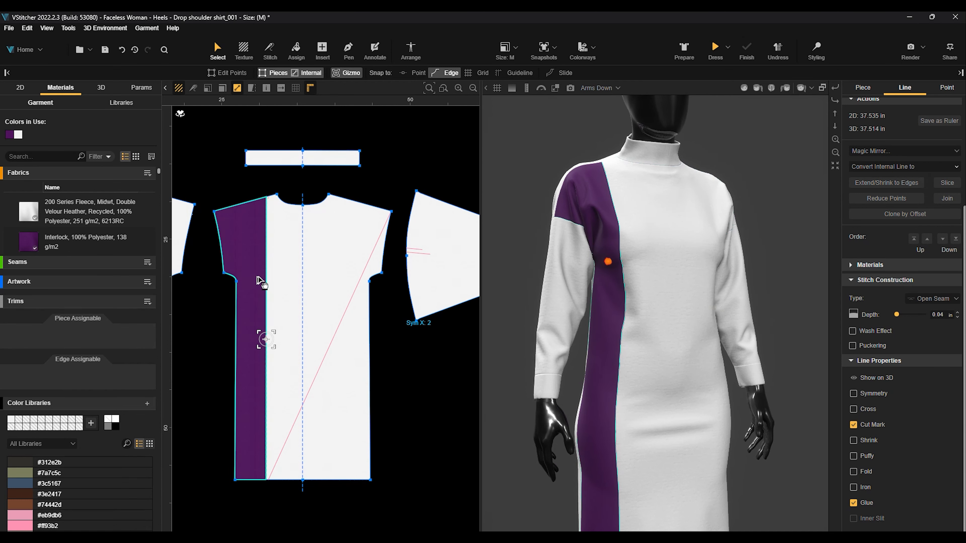
mouse_move(267, 280)
mouse_down()
mouse_move(344, 286)
mouse_move(237, 278)
mouse_move(345, 282)
mouse_move(262, 281)
mouse_up()
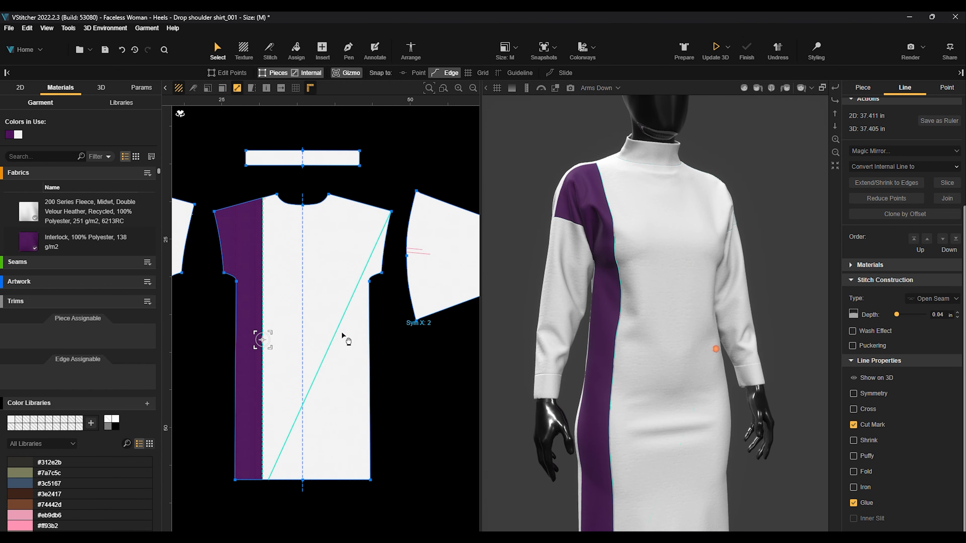
mouse_move(262, 245)
mouse_down()
mouse_move(292, 247)
mouse_move(262, 246)
mouse_up()
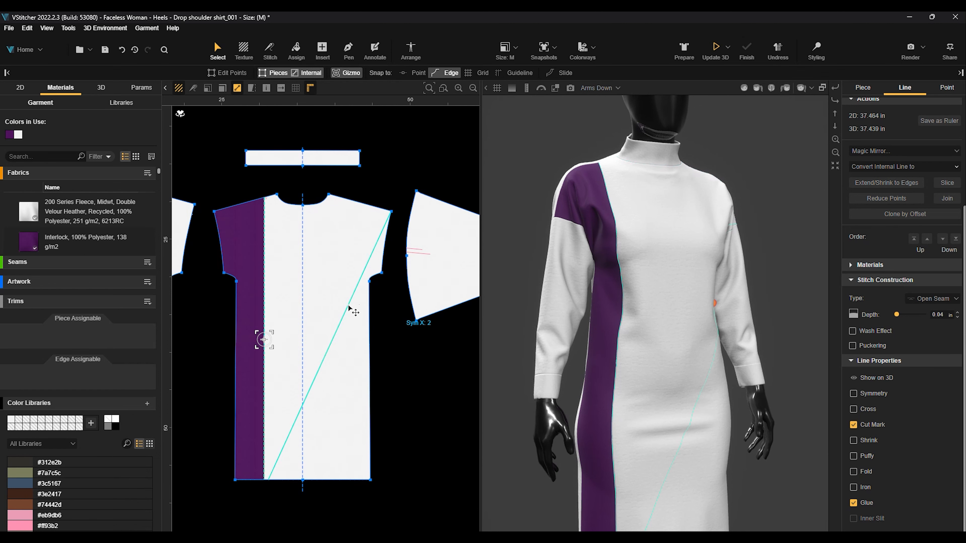
- Turn on Cut Mark and Glue for the diagonal internal line and apply the Geo Ity Jersey fabric to the area below it
click(336, 309)
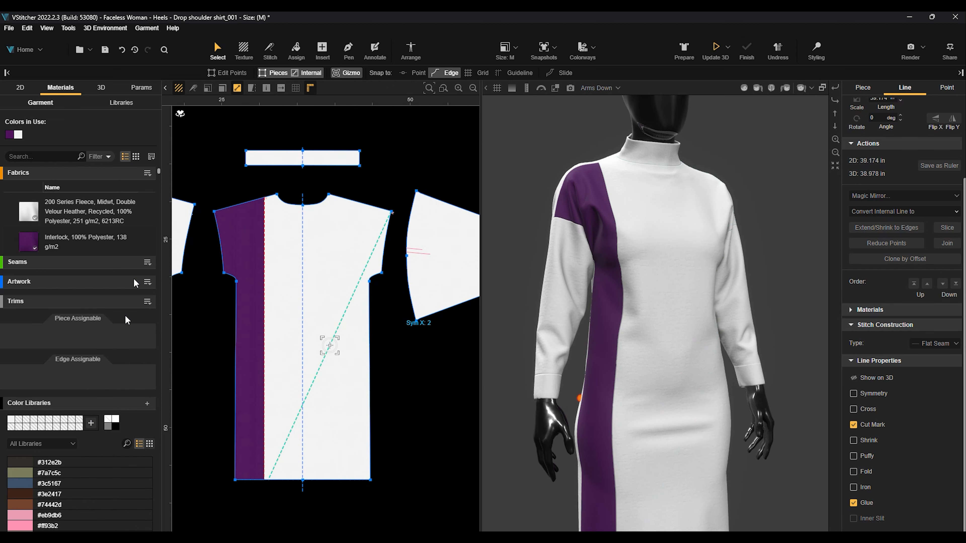
click(116, 103)
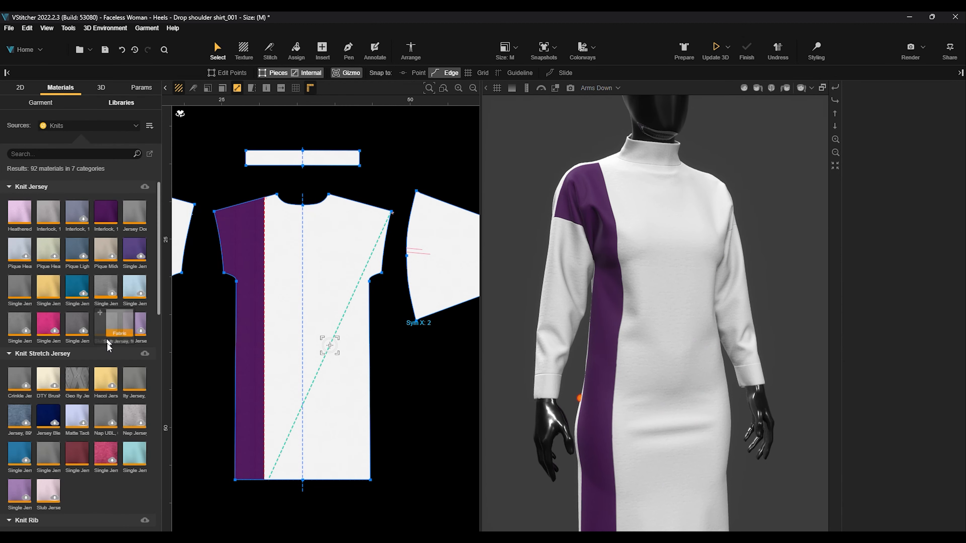
mouse_move(70, 376)
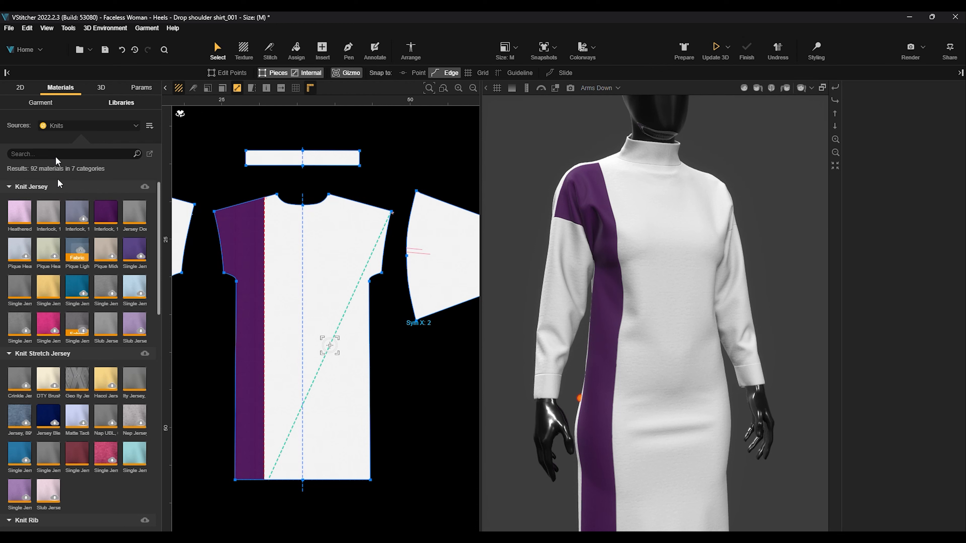
click(56, 103)
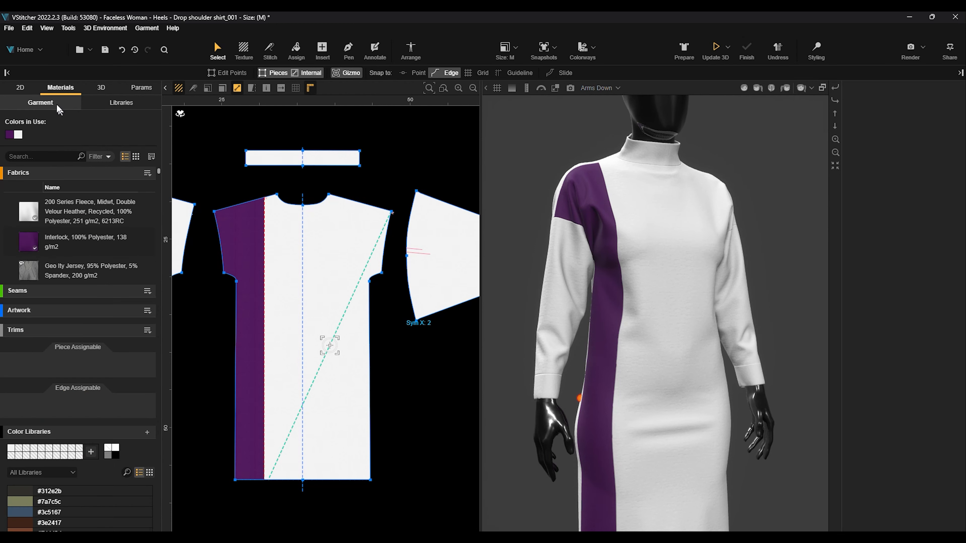
drag(87, 272, 340, 406)
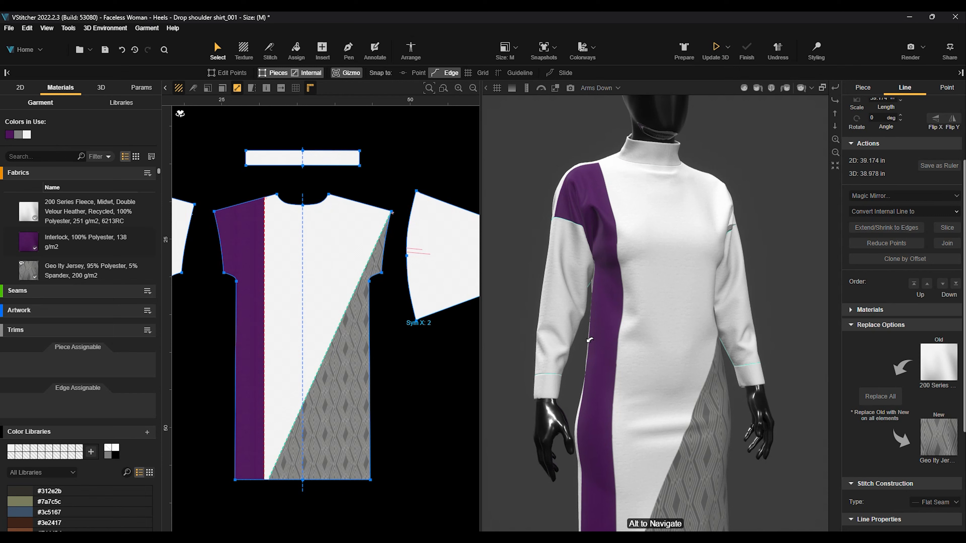
- Update the 3D garment to match the edited front piece and finish the dressing simulation
scroll(631, 355, down, 3)
right_drag(757, 321, 603, 323)
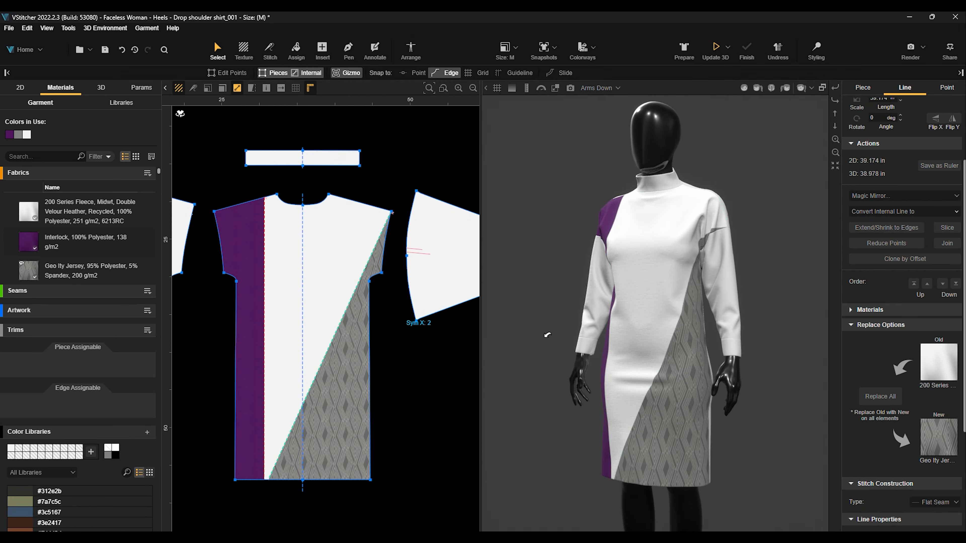
click(717, 52)
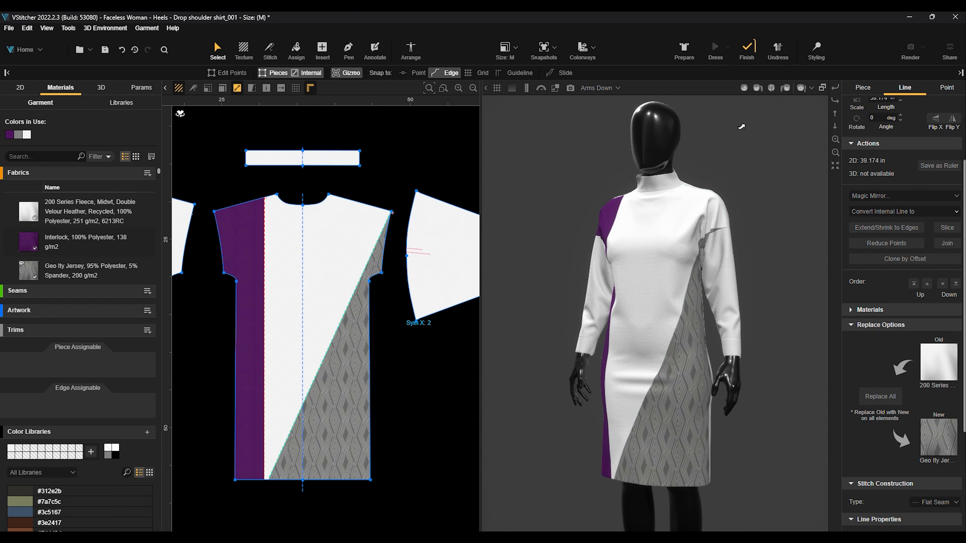
click(746, 50)
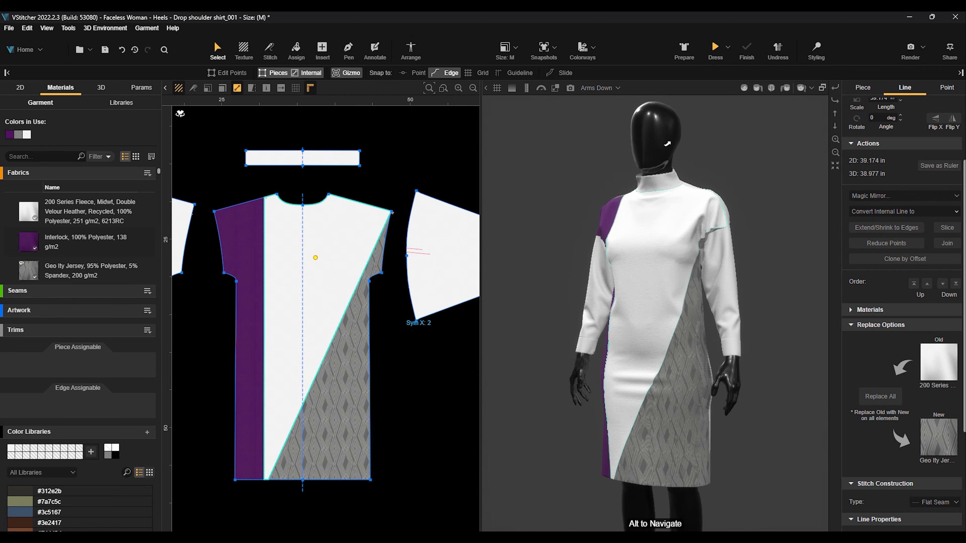
- Move the glued diagonal line toward the purple side and the vertical line close to the front piece's centre so they cross
scroll(681, 367, up, 4)
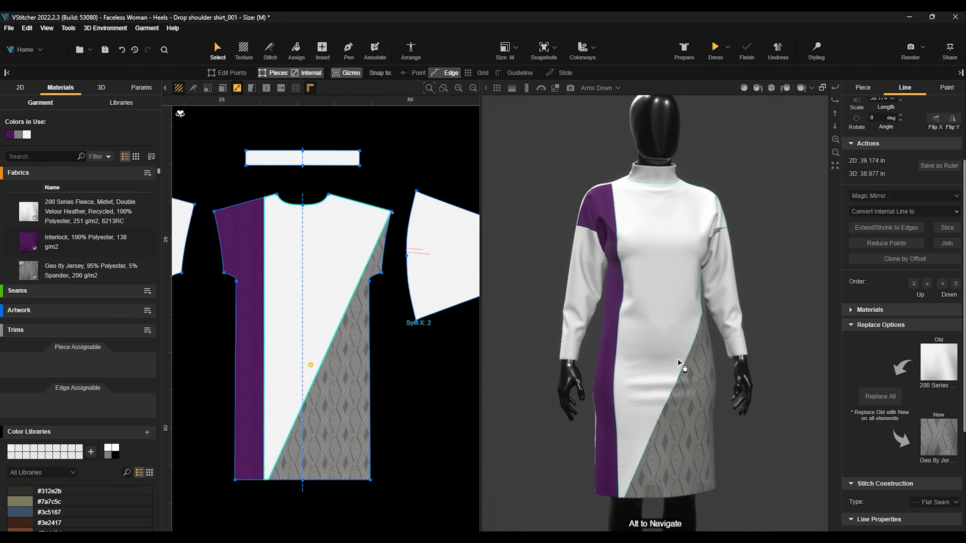
drag(322, 364, 295, 341)
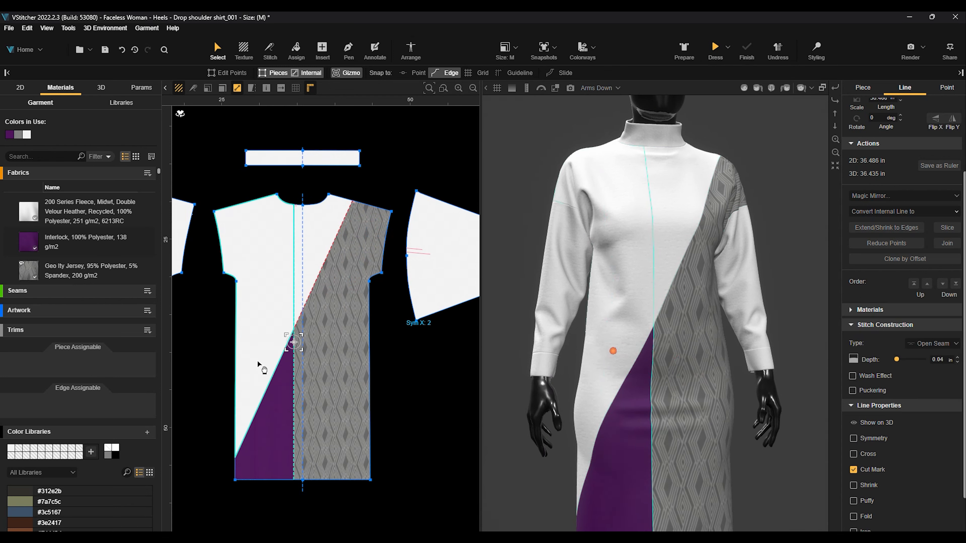
- Apply the Interlock fabric to the large left area above the diagonal line and 200 Series Fleece to the triangle below it
click(108, 247)
click(89, 211)
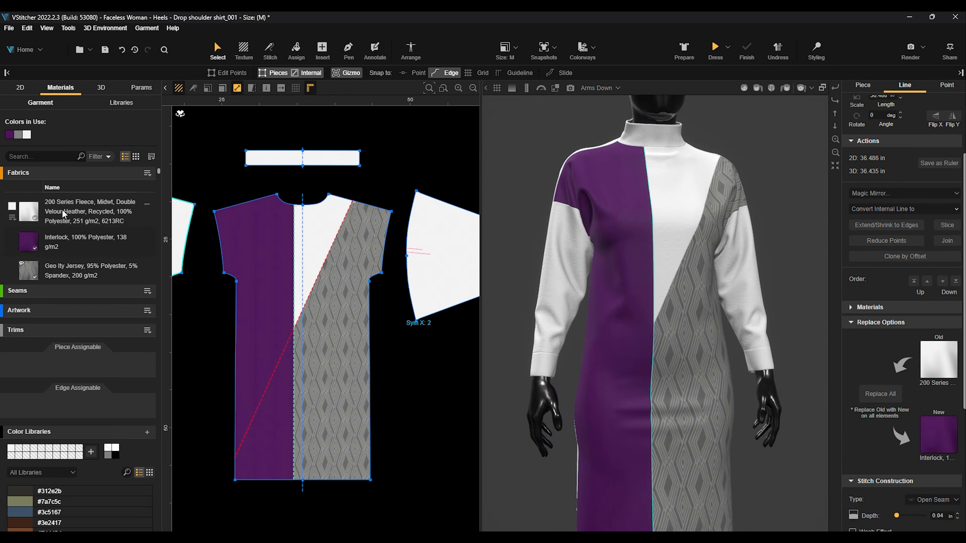
click(261, 446)
scroll(724, 370, down, 3)
alt+drag(755, 372, 564, 275)
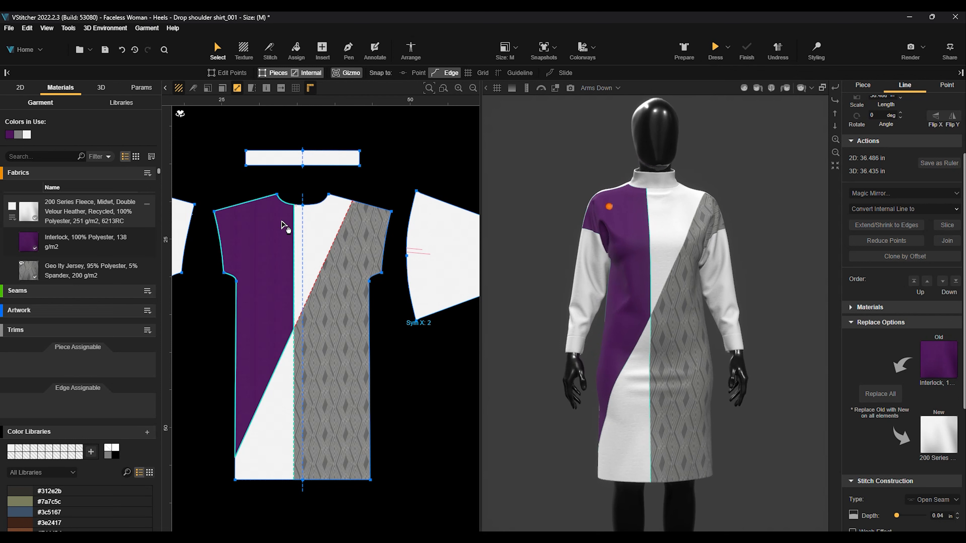
- Move the diagonal internal line away from the purple area and delete it from the front piece
drag(315, 286, 334, 301)
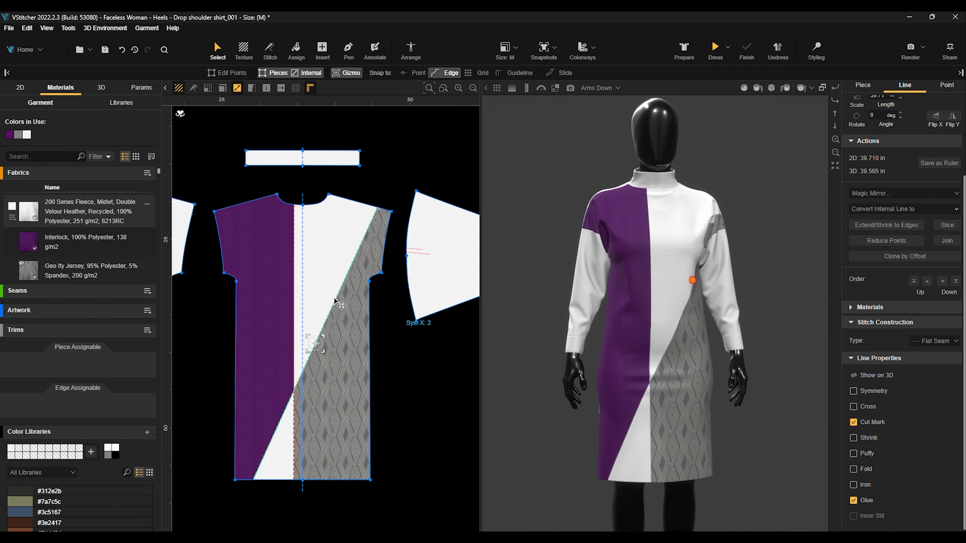
key(Delete)
drag(290, 322, 328, 302)
click(320, 320)
click(454, 393)
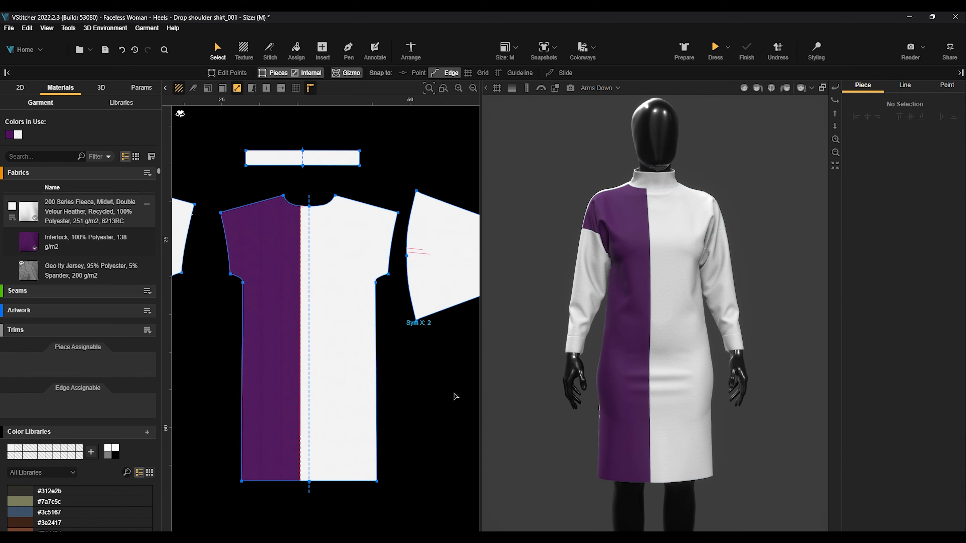
- Turn on Shrink for the vertical internal line with a target length of 30 in and dress the garment
click(308, 285)
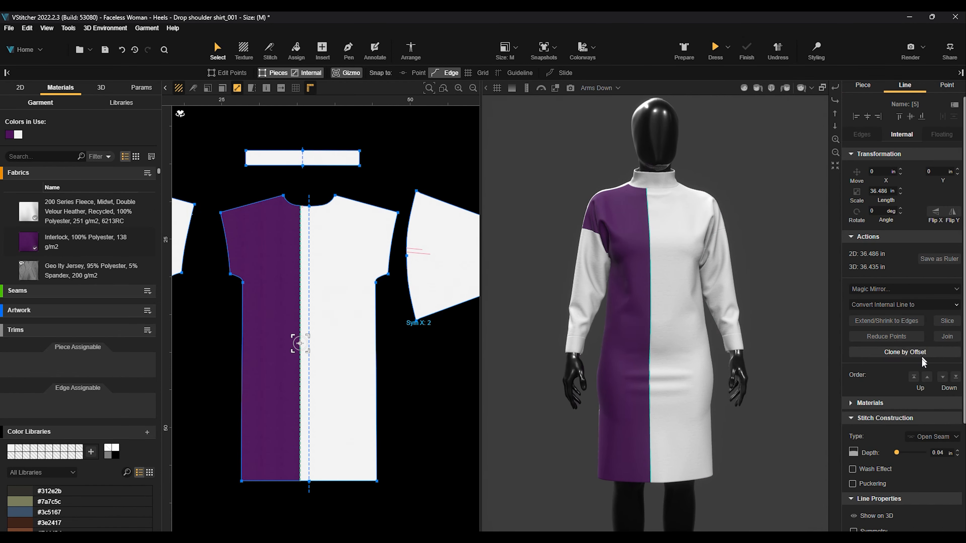
scroll(921, 358, down, 3)
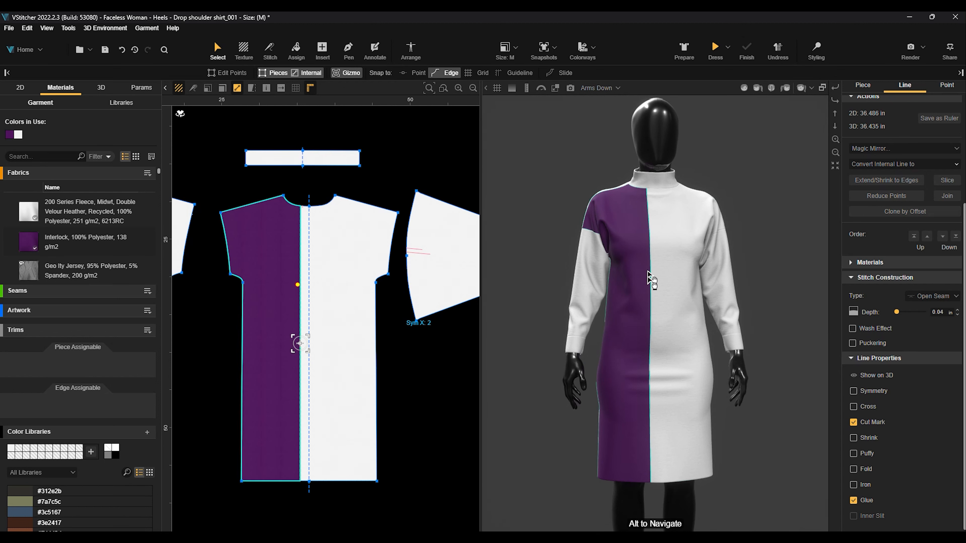
click(854, 438)
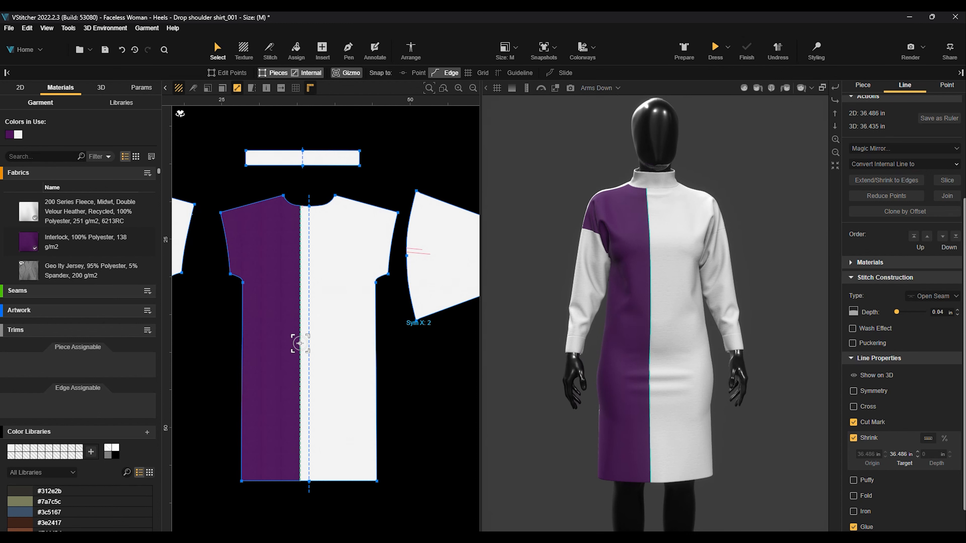
click(900, 454)
text(30)
key(Return)
click(715, 50)
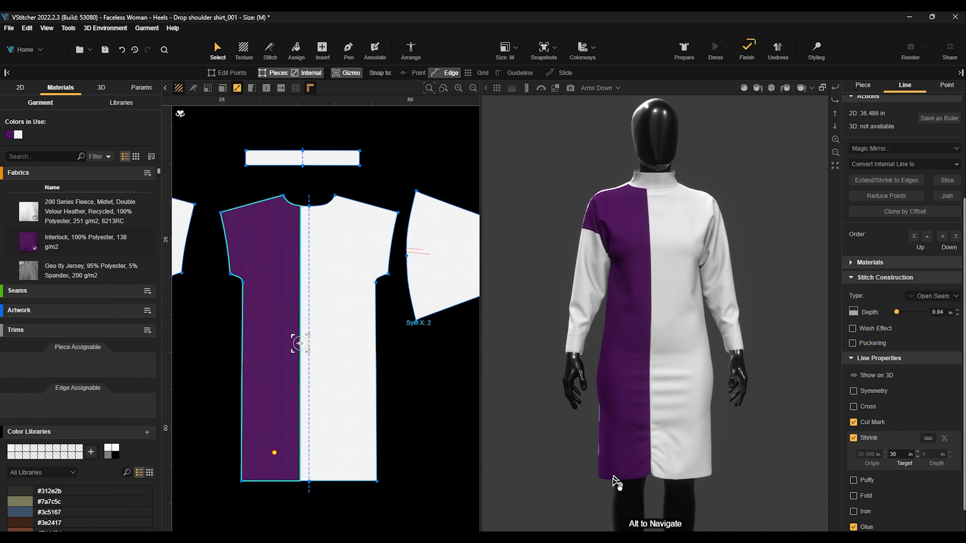
scroll(651, 466, up, 2)
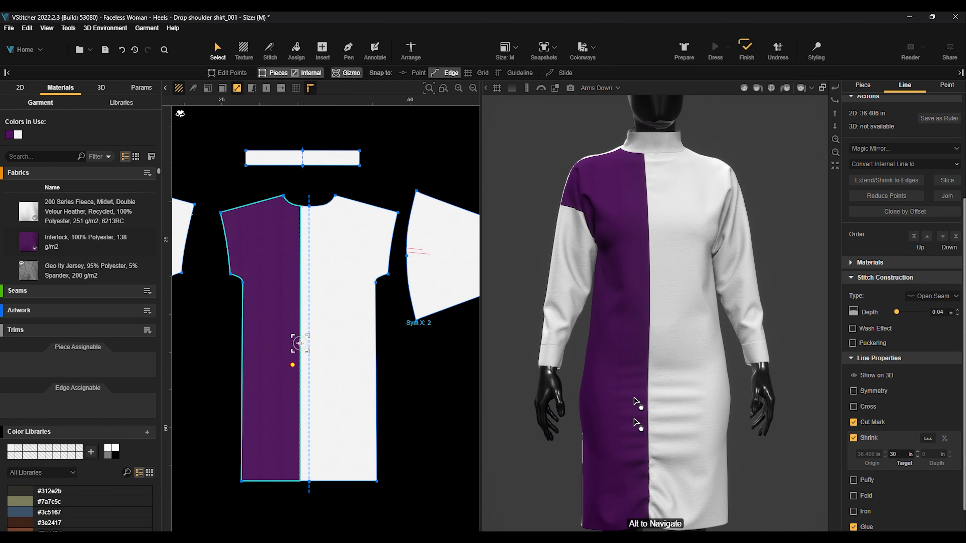
click(750, 43)
- Define the vertical line's Shrink as a percentage, set the amount to 50 %, and dress the garment again
click(945, 438)
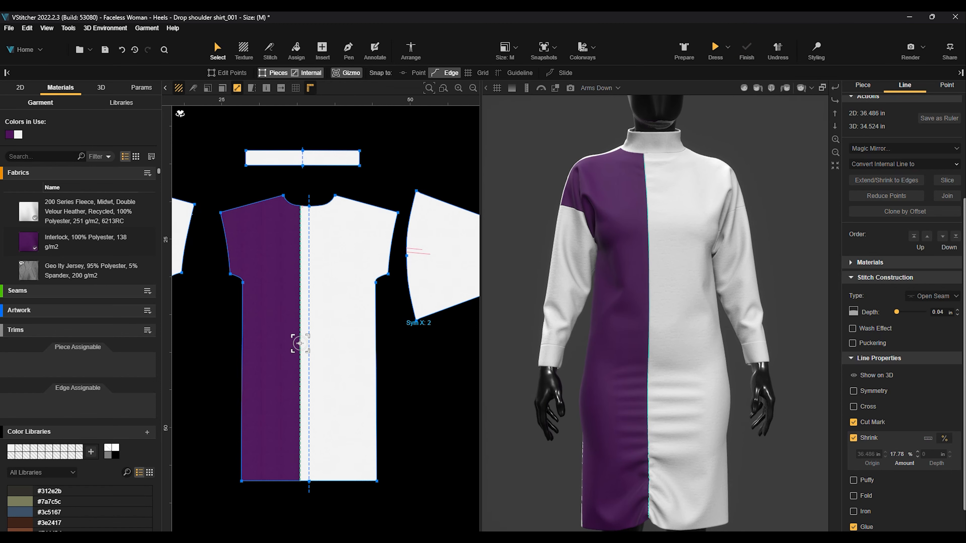
double_click(897, 454)
key(Return)
click(715, 47)
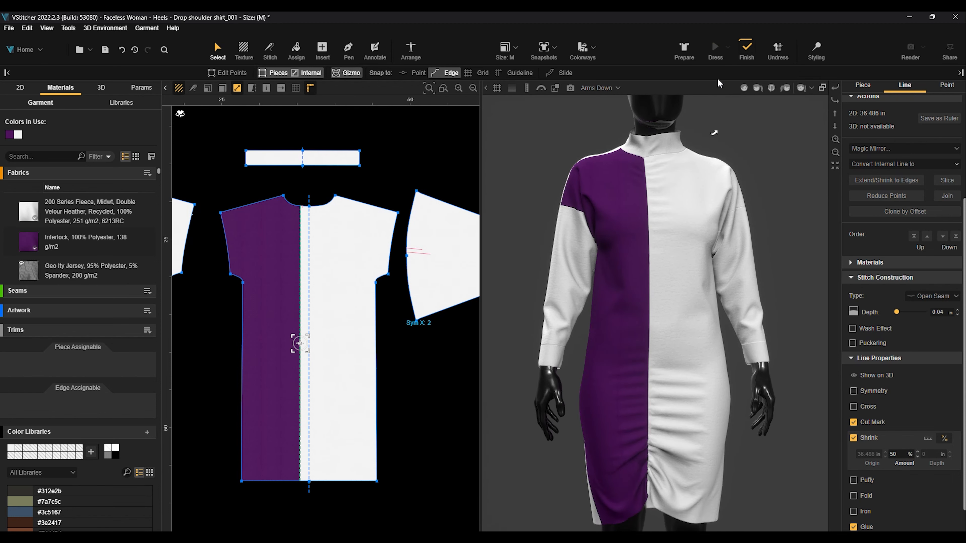
drag(763, 427, 591, 282)
- Move the shrunk vertical line toward the front piece's purple side edge and run the dressing simulation to completion
drag(300, 304, 265, 302)
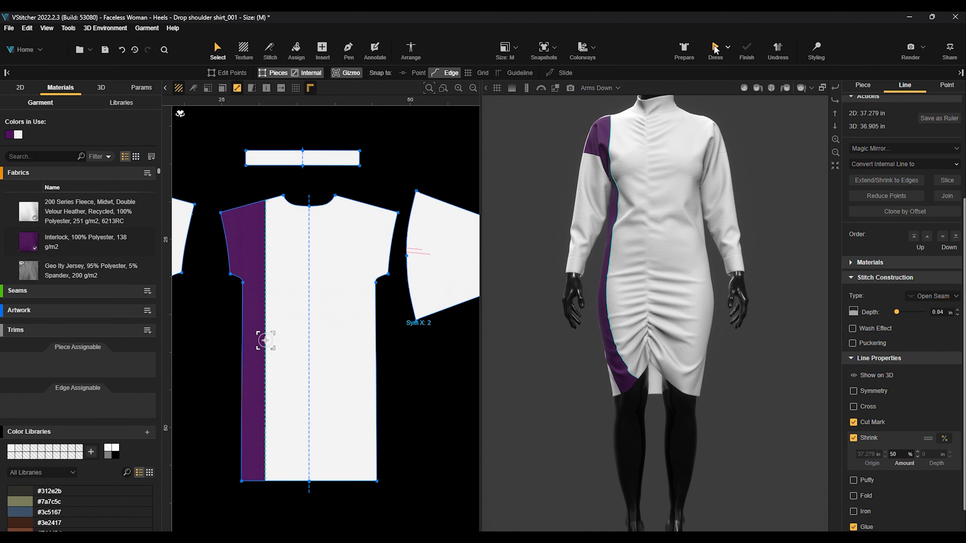
click(715, 49)
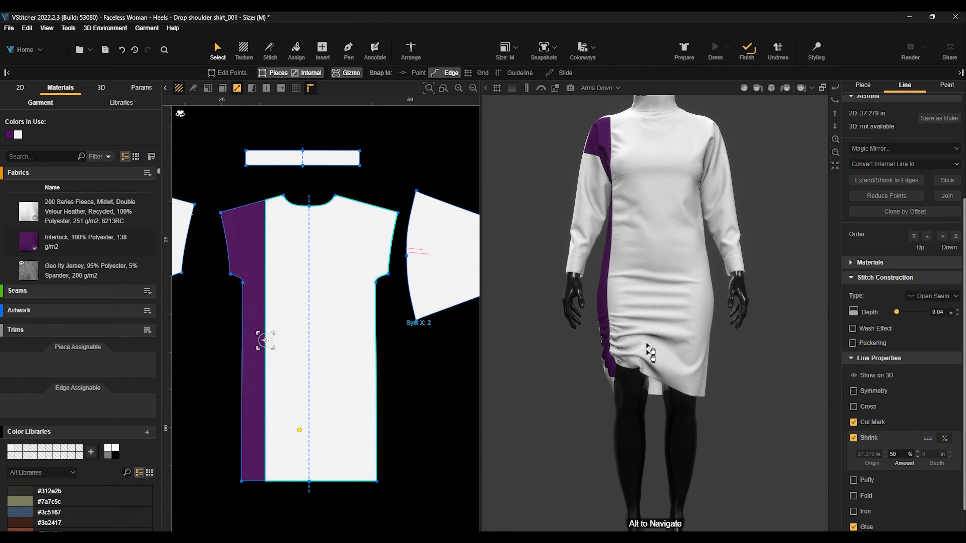
alt+drag(571, 419, 561, 363)
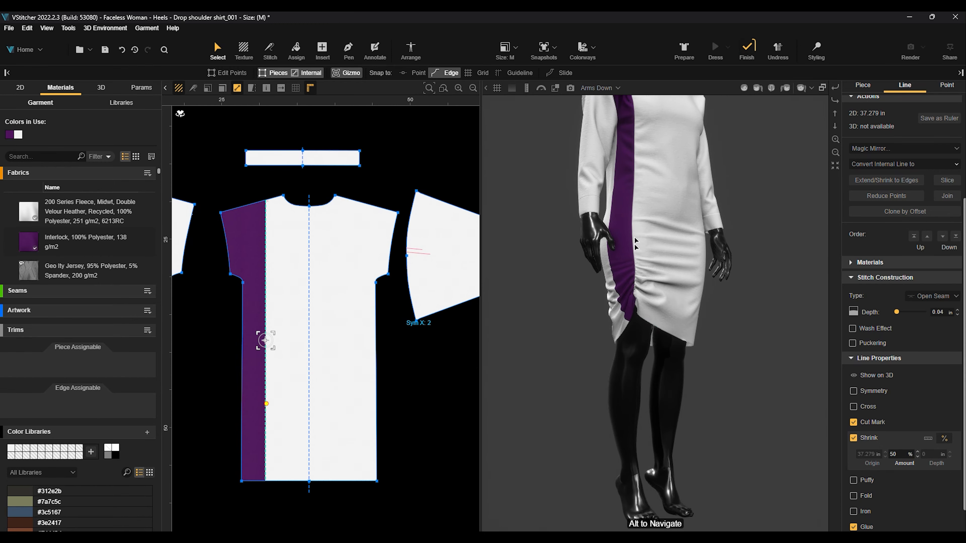
scroll(664, 203, down, 3)
scroll(658, 221, up, 5)
alt+drag(746, 263, 625, 299)
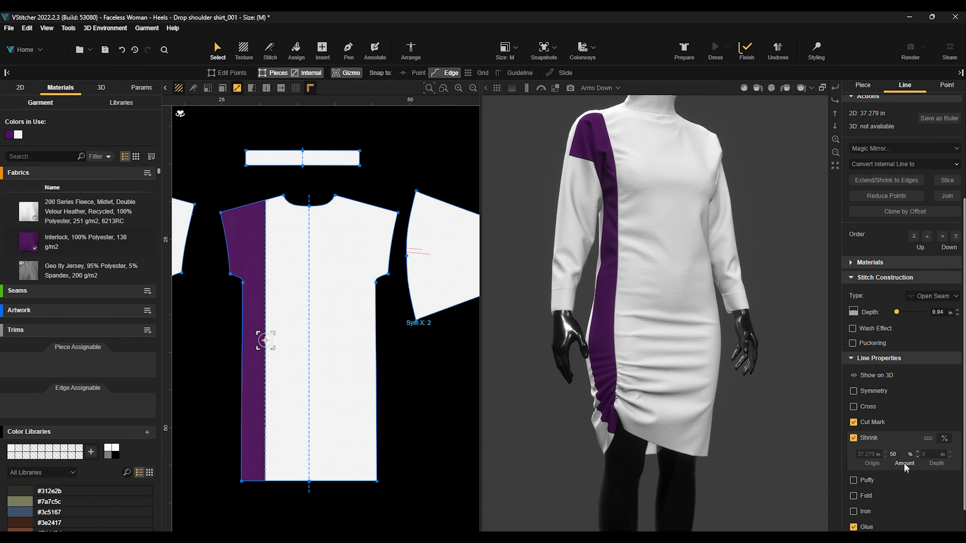
click(750, 51)
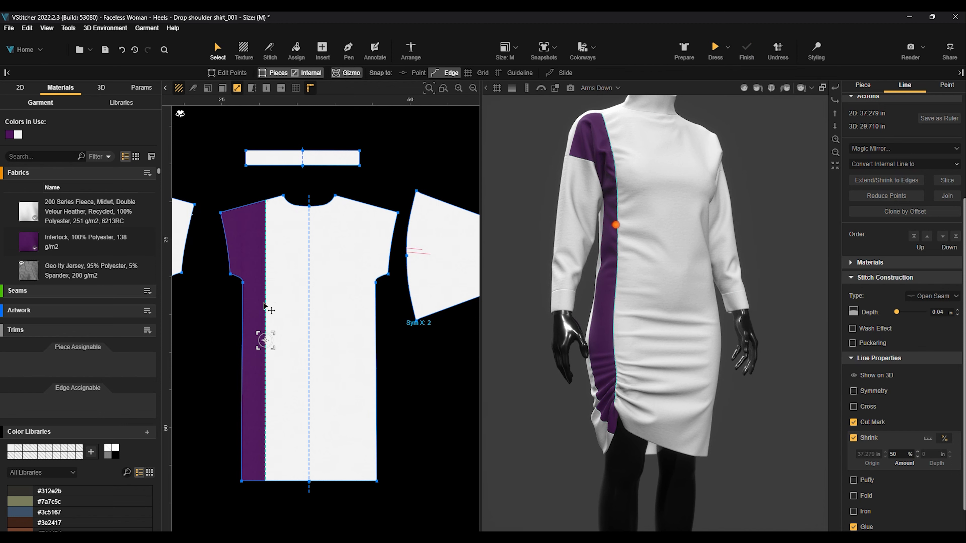
- Delete the vertical internal line and update the 3D garment, finishing the dressing simulation
key(Delete)
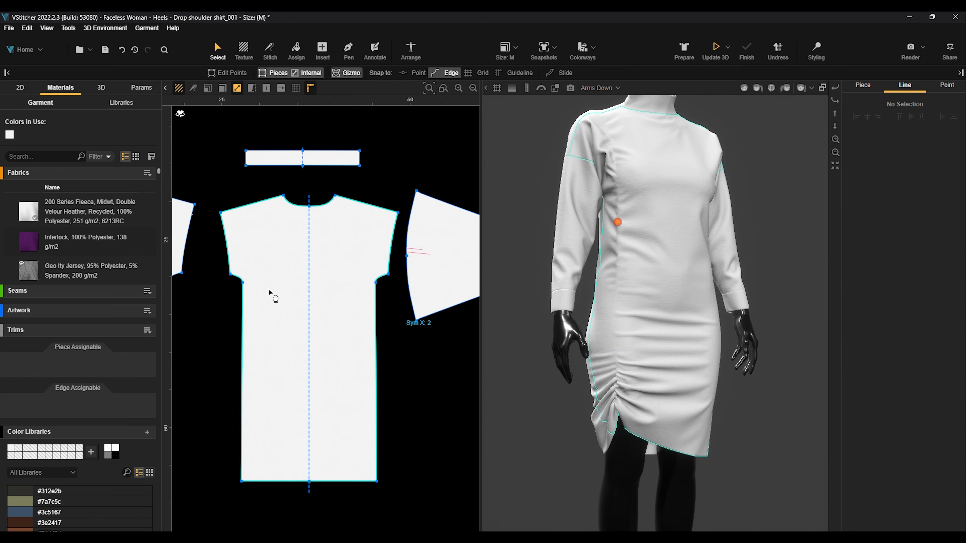
click(716, 47)
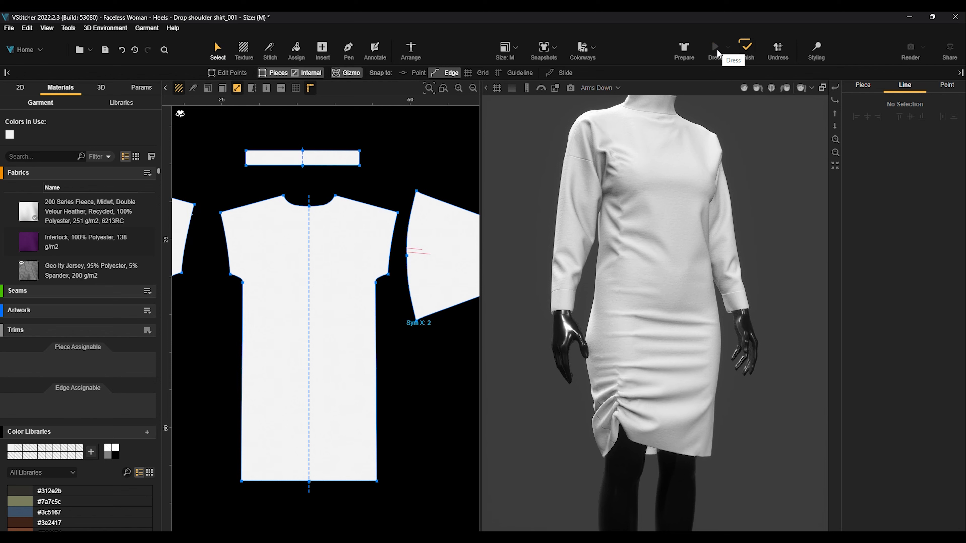
click(748, 53)
- Draw a horizontal internal line about 11.6 in long below the front piece's armholes, extend it to the side edges and adjust its height
click(350, 51)
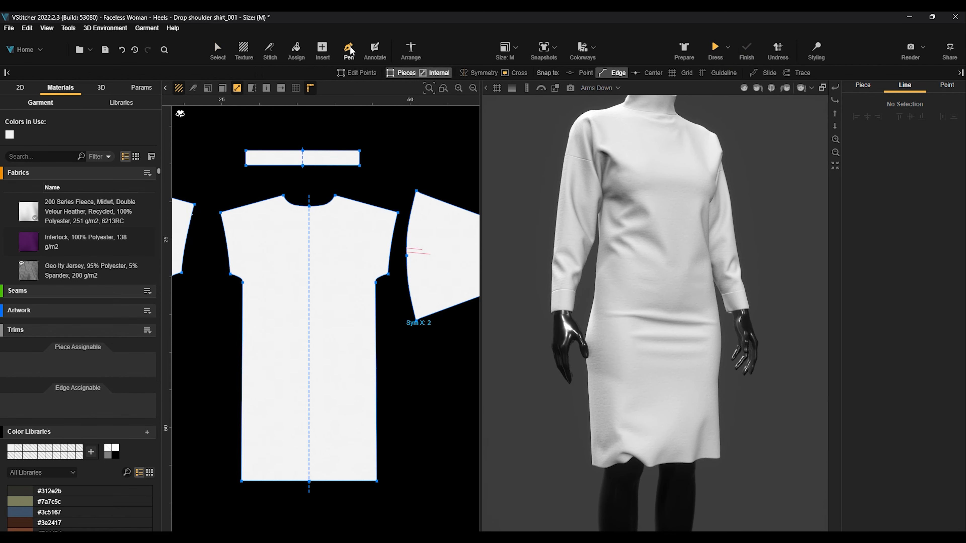
click(251, 318)
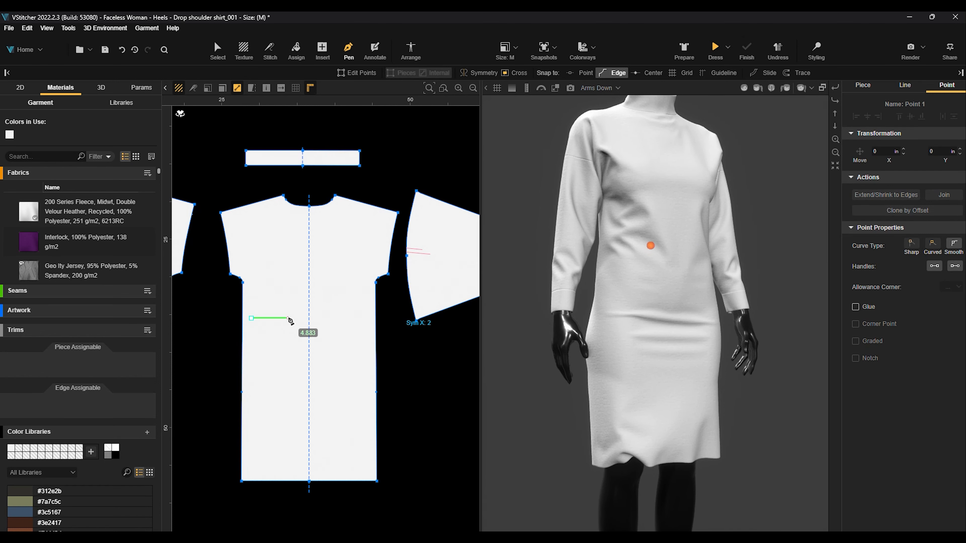
double_click(339, 319)
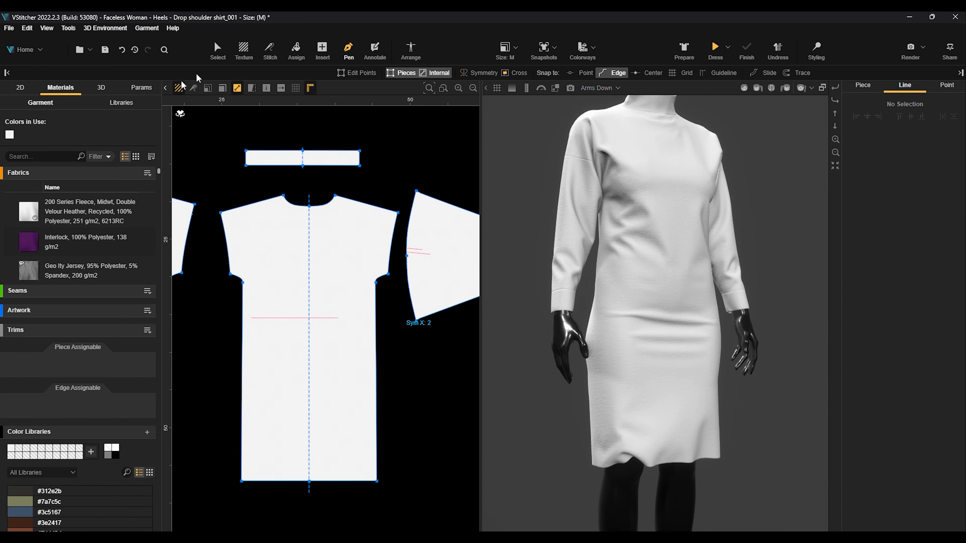
click(216, 53)
drag(300, 319, 309, 326)
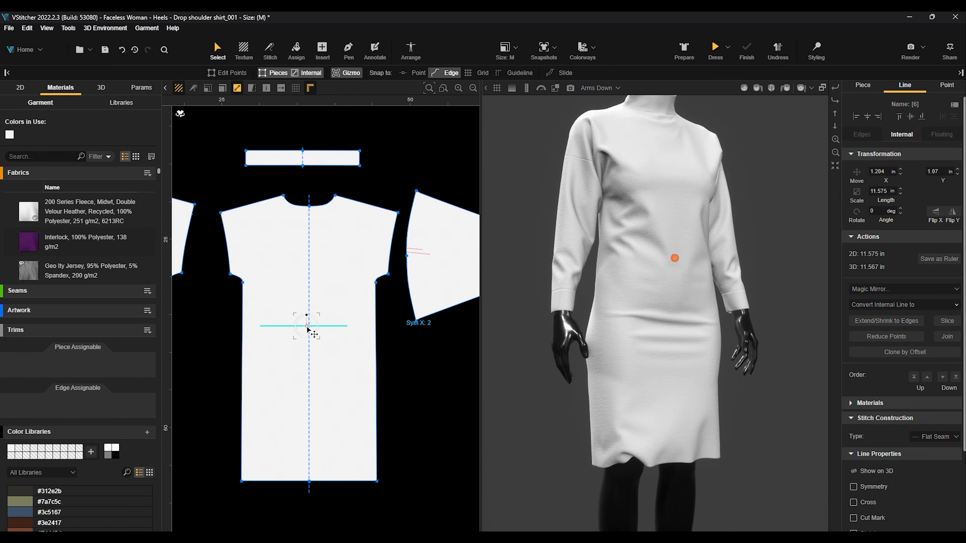
click(863, 321)
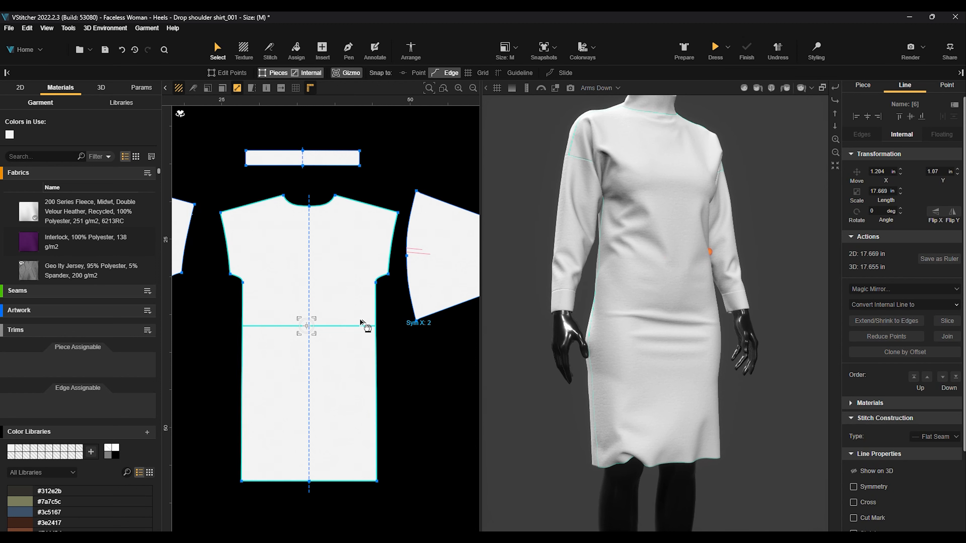
drag(351, 331, 351, 324)
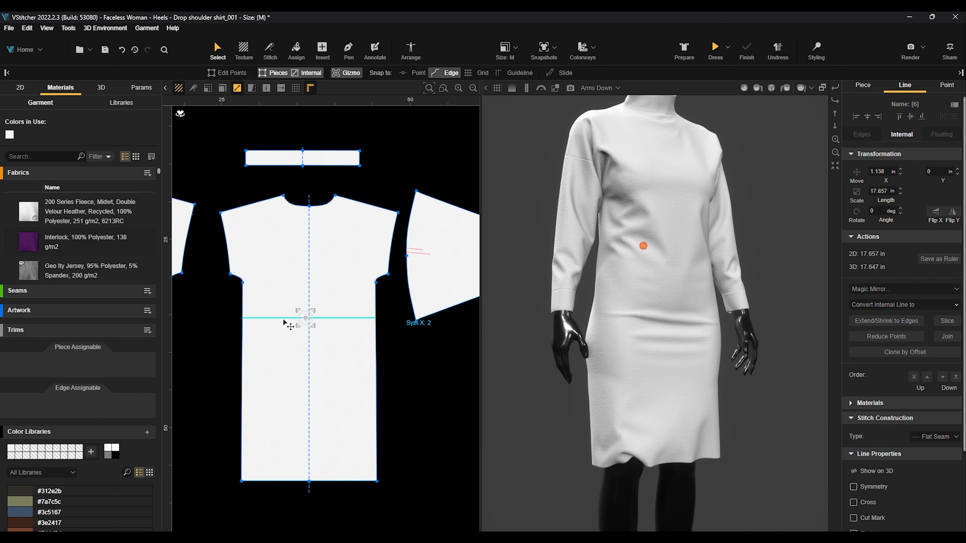
- Duplicate the horizontal internal line three times, stacking the copies closely above the original
key(ctrl+c)
key(ctrl+v)
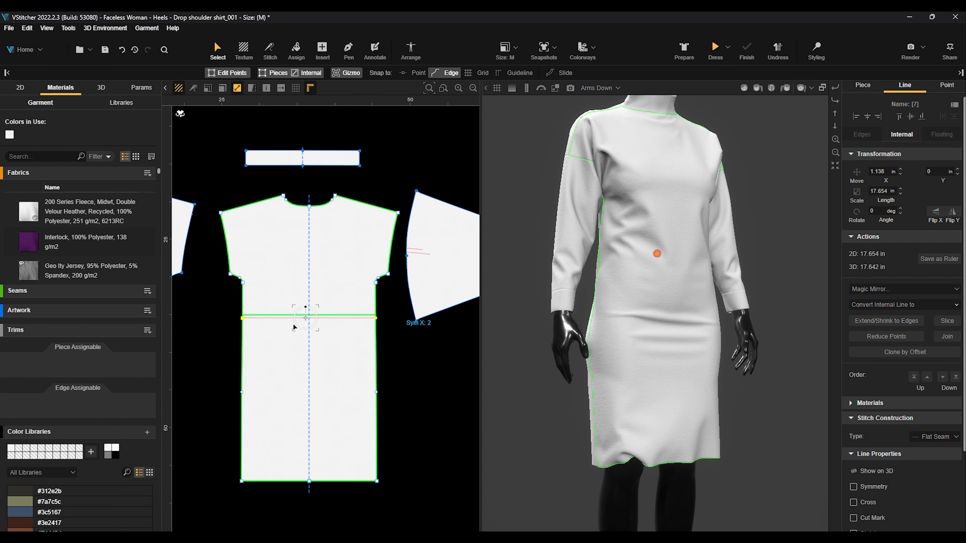
drag(287, 320, 286, 317)
key(ctrl+v)
key(ctrl+v)
click(287, 345)
click(277, 310)
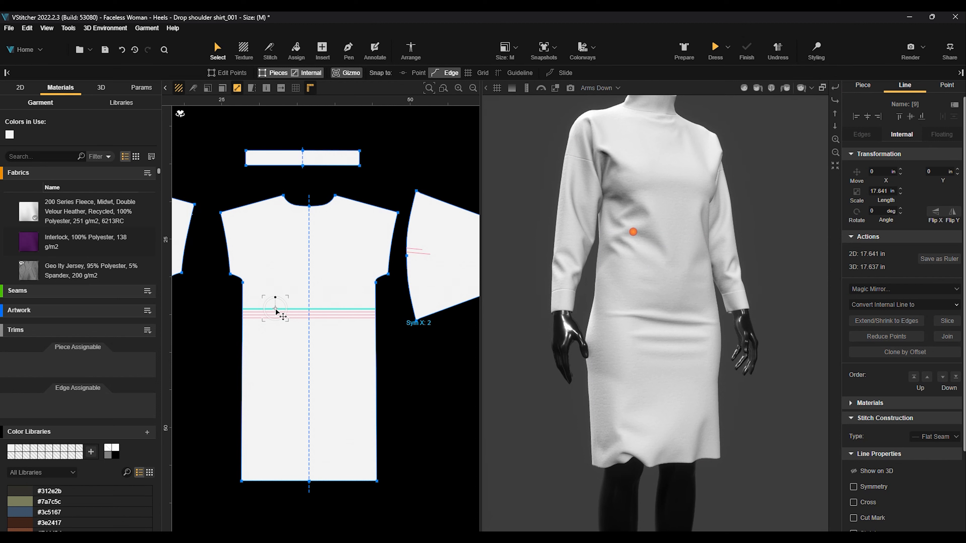
- Clone the topmost horizontal line by offset to add five more evenly spaced copies above it
click(884, 352)
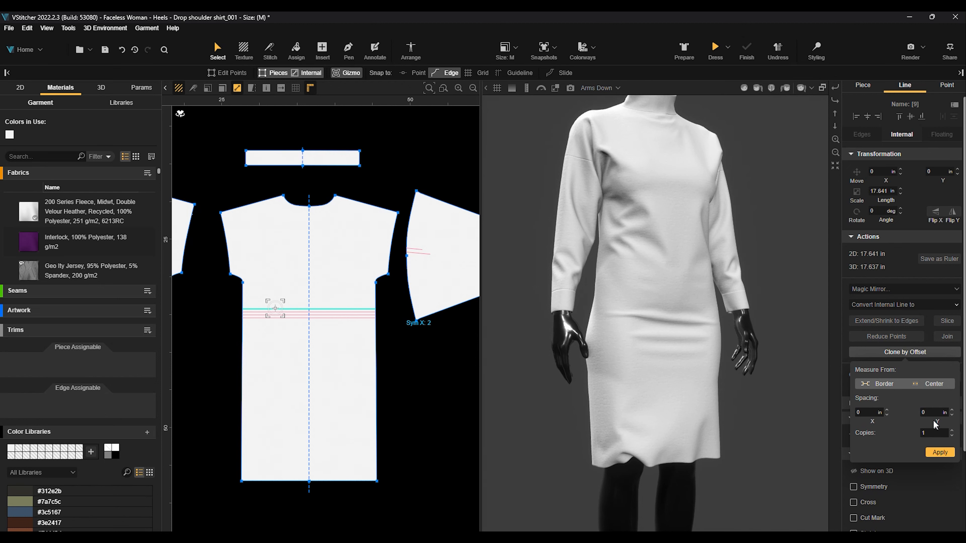
click(922, 412)
click(919, 432)
key(Return)
click(948, 453)
scroll(263, 308, up, 4)
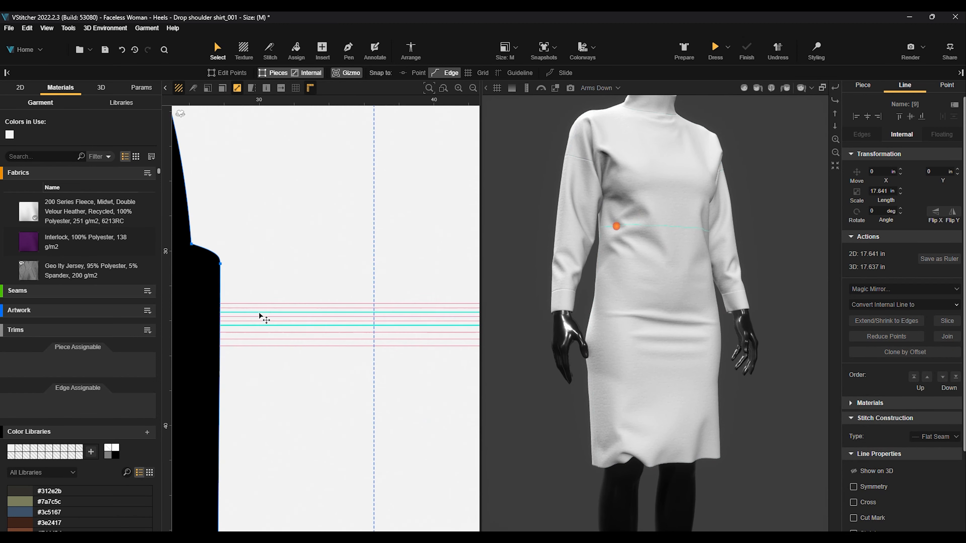
middle_drag(275, 289, 245, 283)
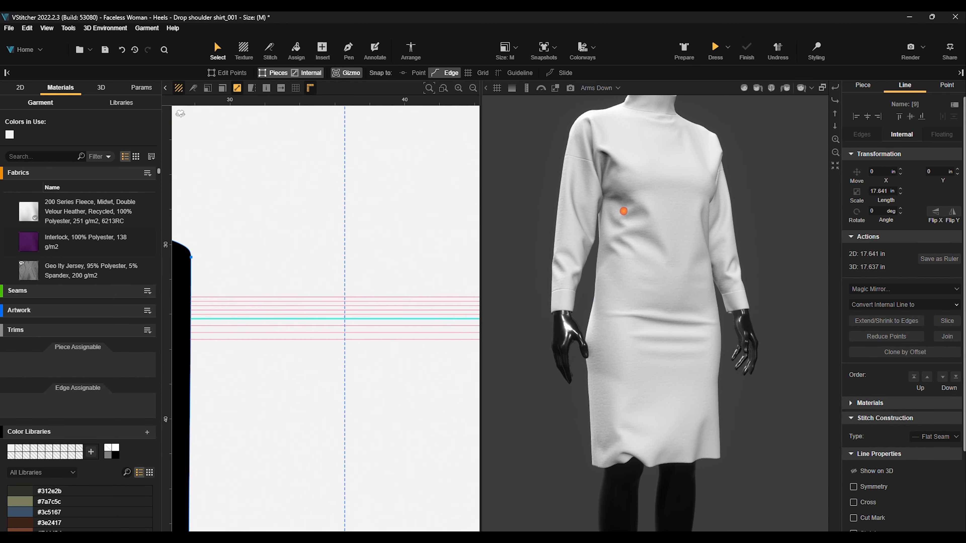
scroll(233, 279, down, 3)
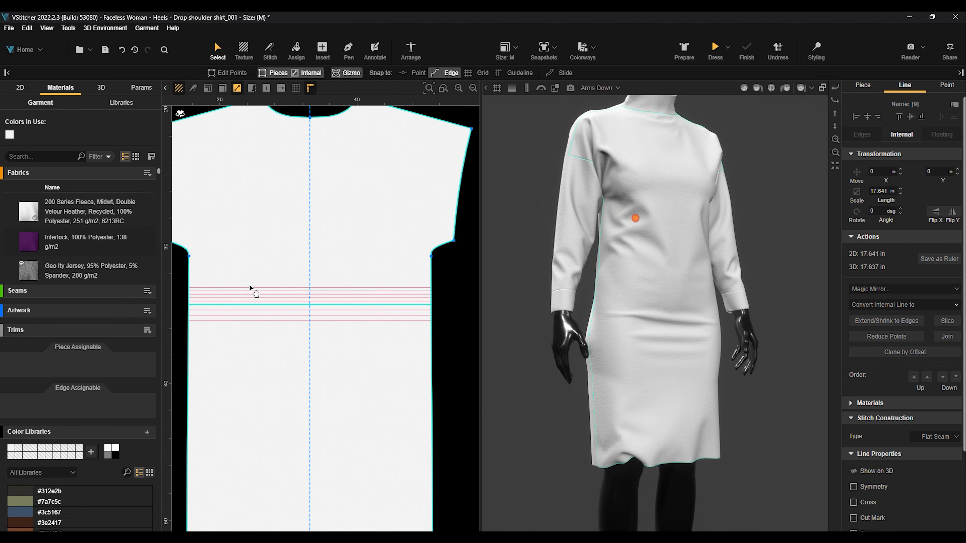
- Select all nine horizontal internal lines across the front piece's waist and enable Shrink with an amount of 40%
click(249, 286)
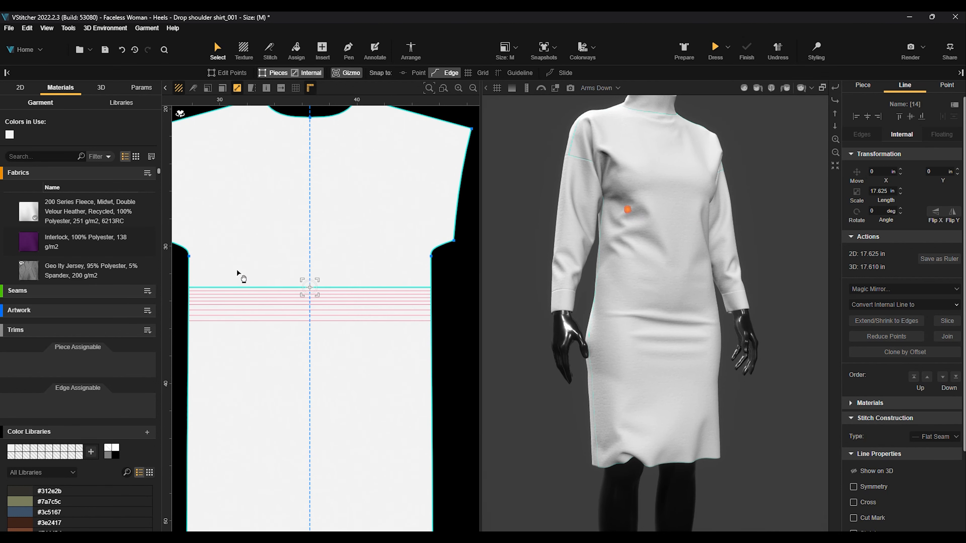
mouse_move(223, 243)
mouse_down()
mouse_move(252, 290)
mouse_move(235, 249)
mouse_up()
click(235, 294)
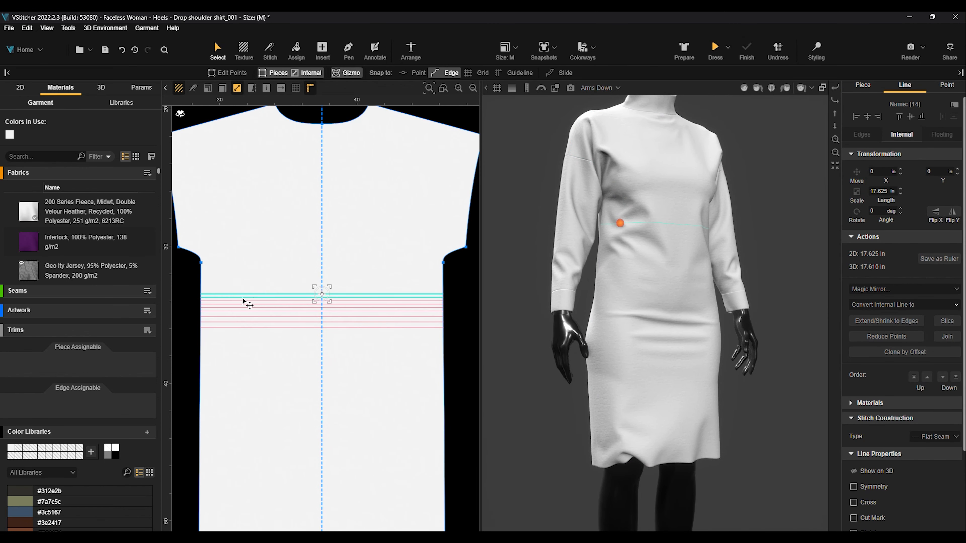
shift+click(247, 298)
shift+click(246, 300)
shift+click(246, 304)
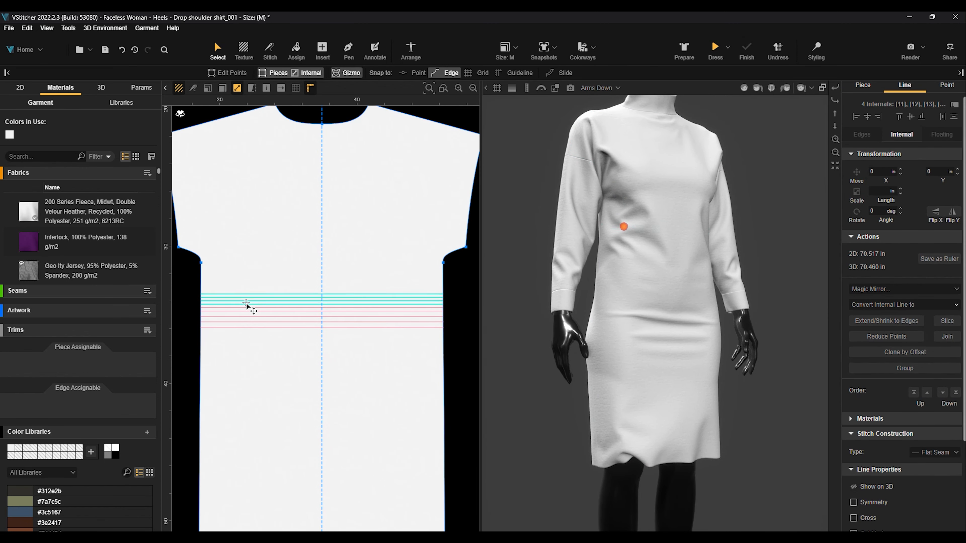
shift+click(244, 308)
shift+click(243, 313)
shift+click(243, 322)
shift+click(244, 327)
shift+click(244, 328)
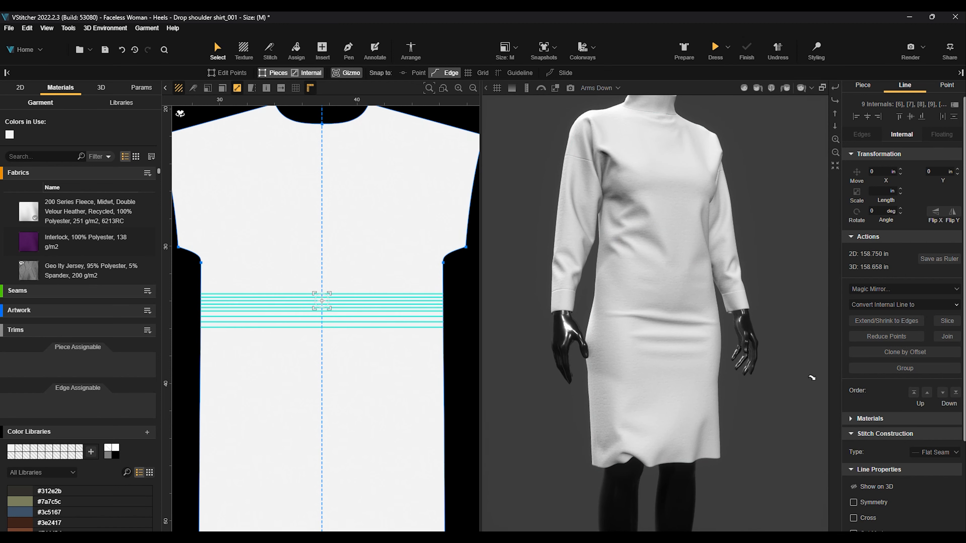
scroll(935, 393, down, 3)
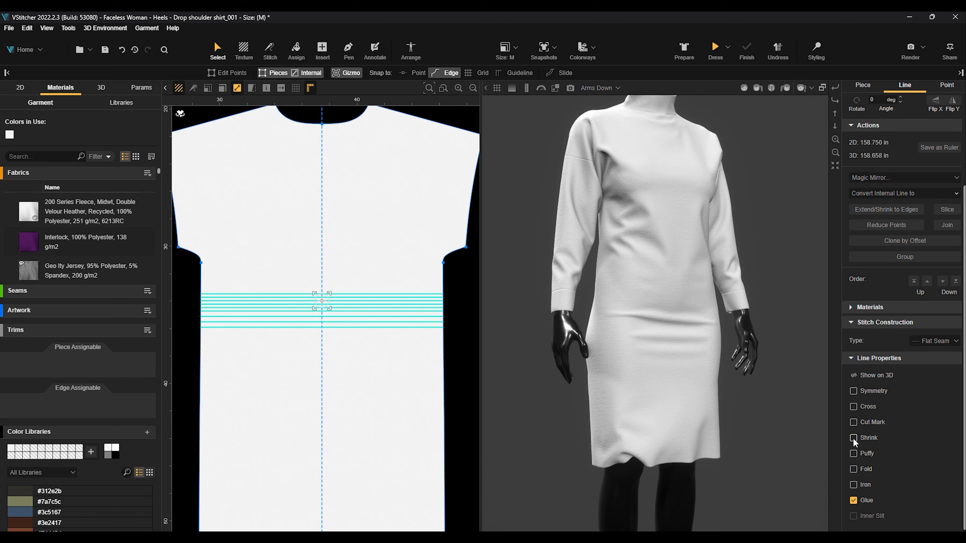
click(854, 438)
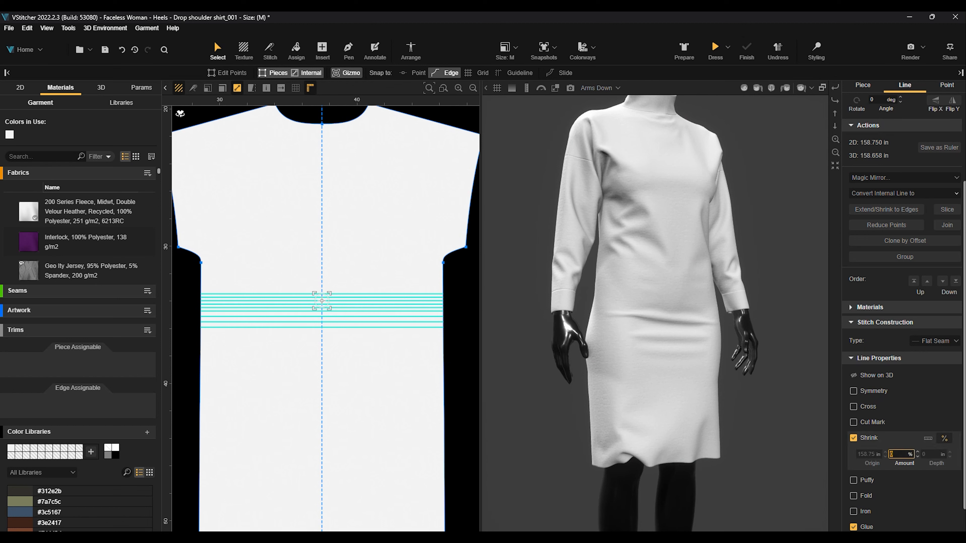
key(Return)
- Run the dressing simulation with the shrunk waist lines, finish it and inspect the gathered waist on the avatar
click(715, 46)
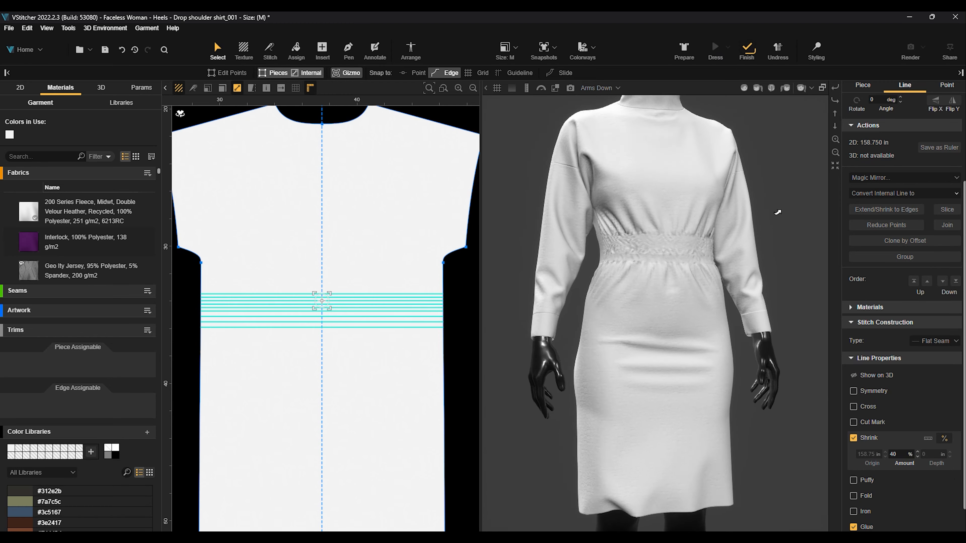
middle_drag(778, 212, 757, 261)
scroll(728, 270, up, 2)
scroll(715, 272, down, 4)
drag(793, 239, 580, 312)
click(750, 45)
scroll(772, 274, down, 3)
drag(776, 296, 671, 304)
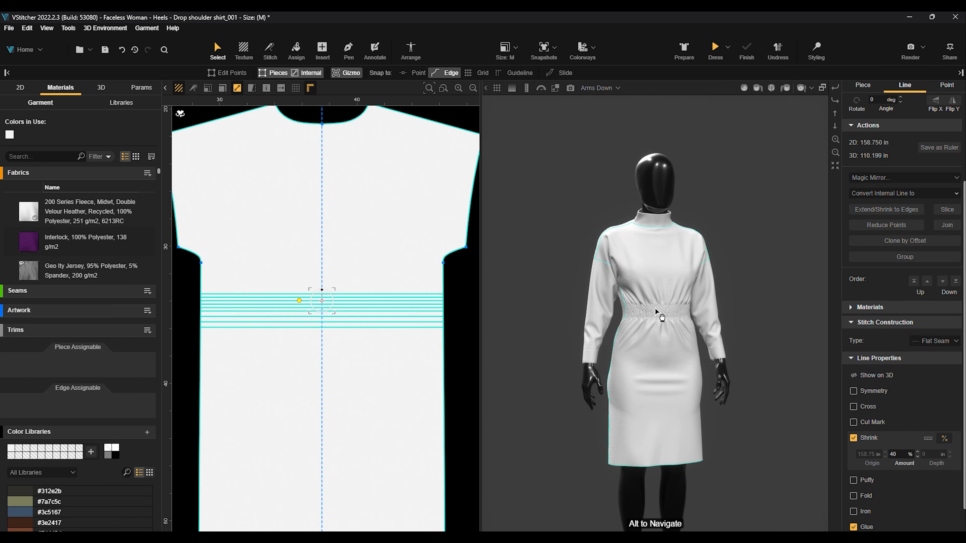
scroll(664, 319, up, 2)
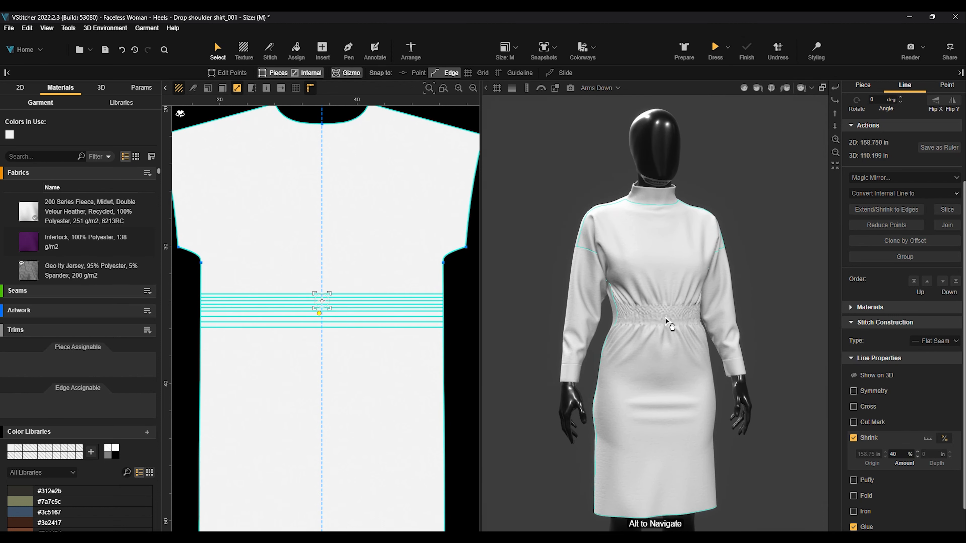
scroll(663, 318, up, 2)
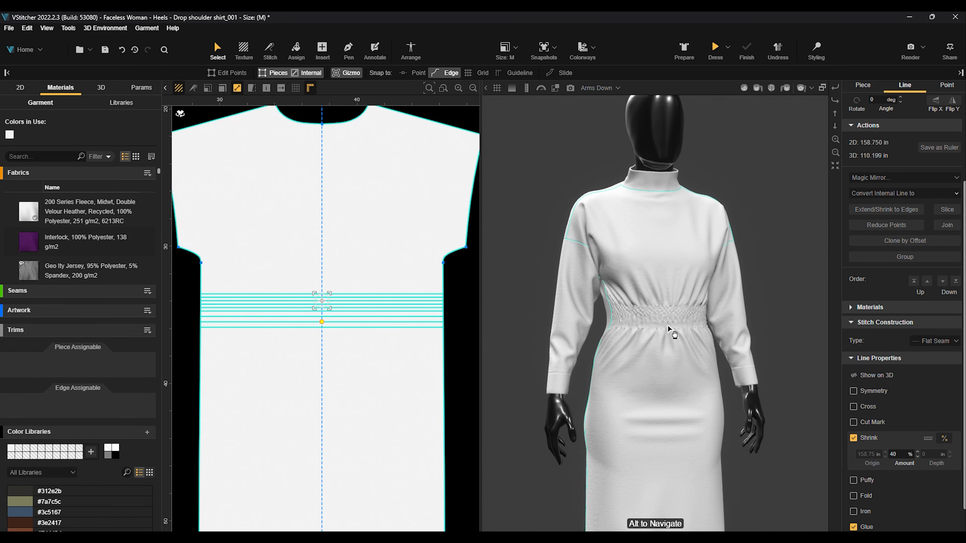
- Select both hem edges of the front piece and enable Shrink with a 50% amount and 2 in depth
scroll(400, 369, down, 5)
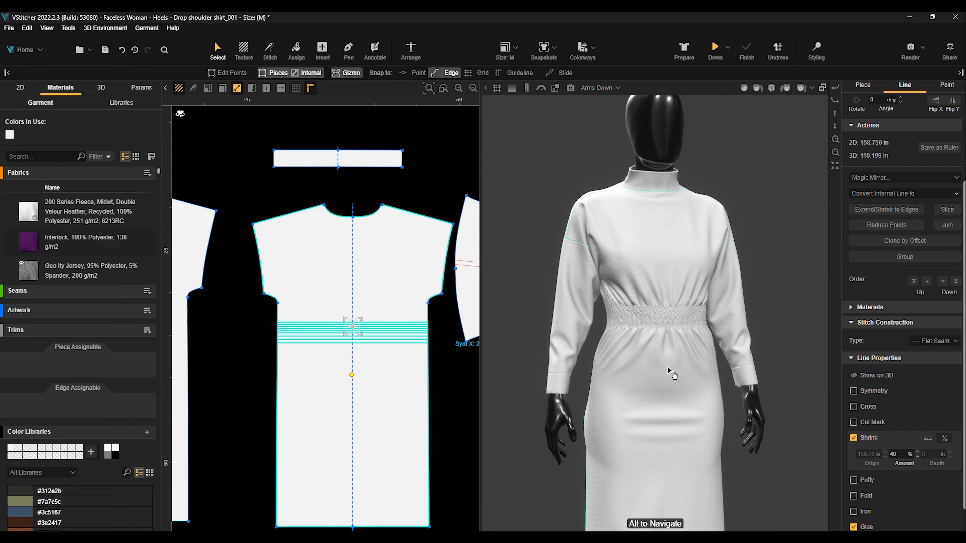
middle_drag(754, 481, 694, 470)
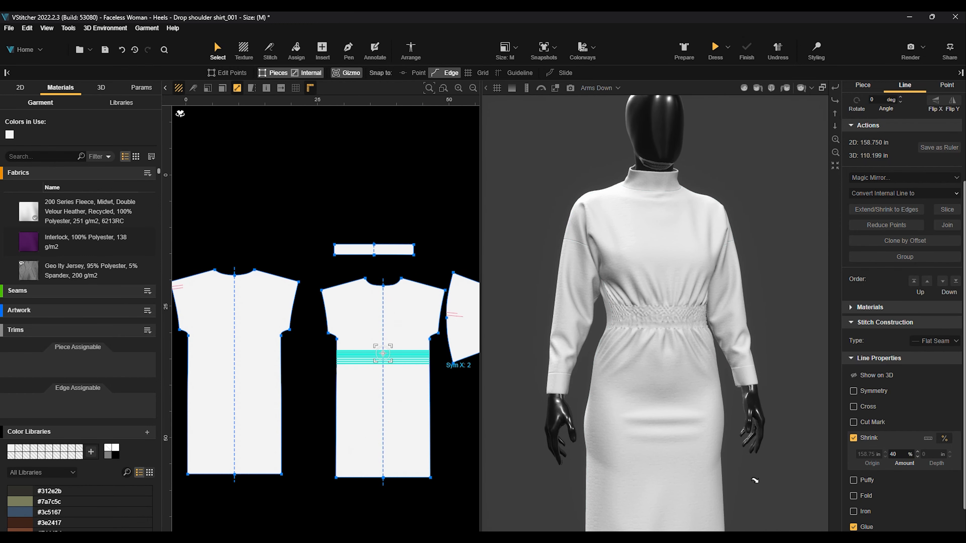
middle_drag(440, 450, 410, 384)
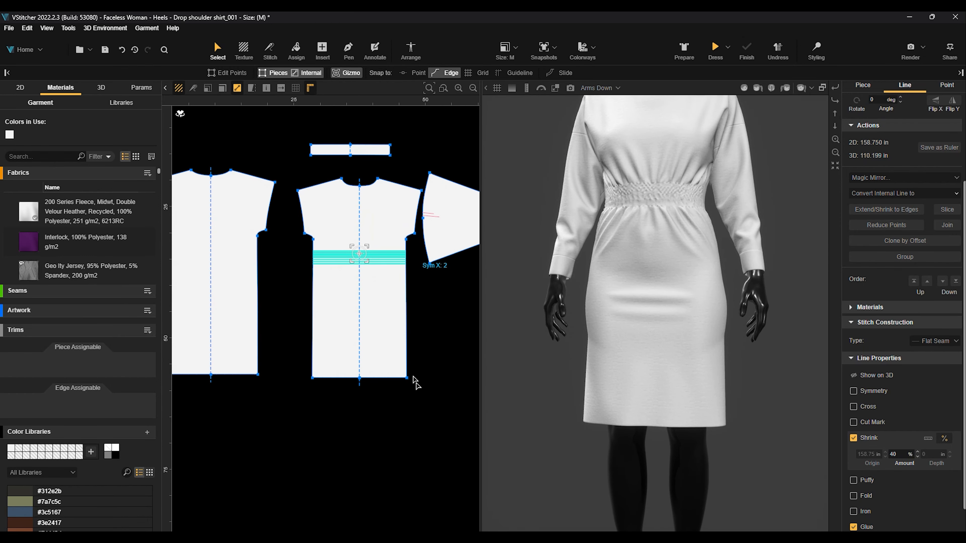
click(395, 379)
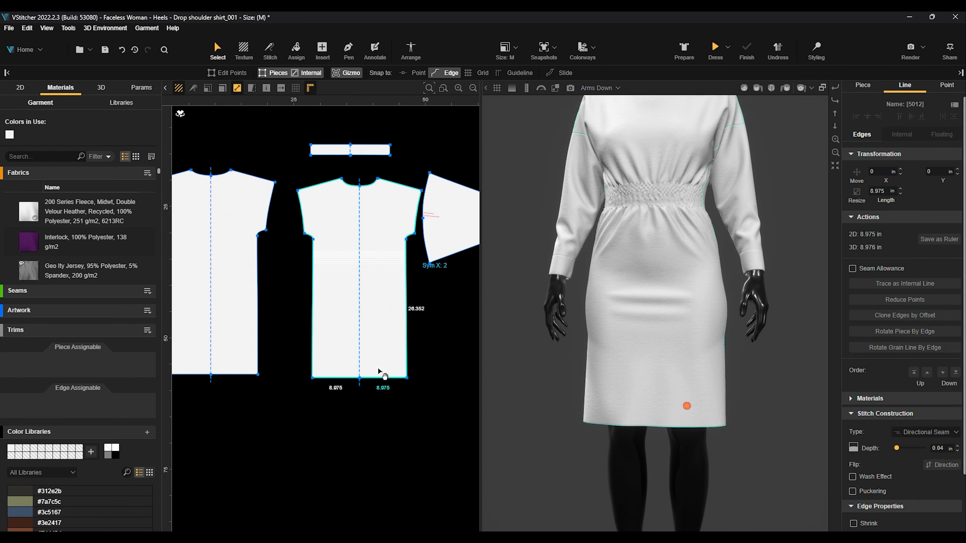
shift+click(345, 378)
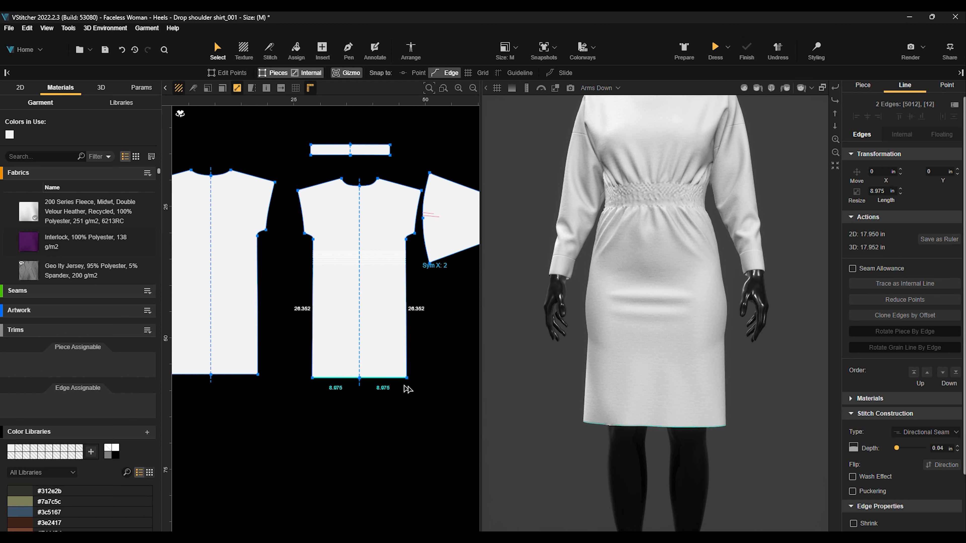
scroll(855, 457, down, 3)
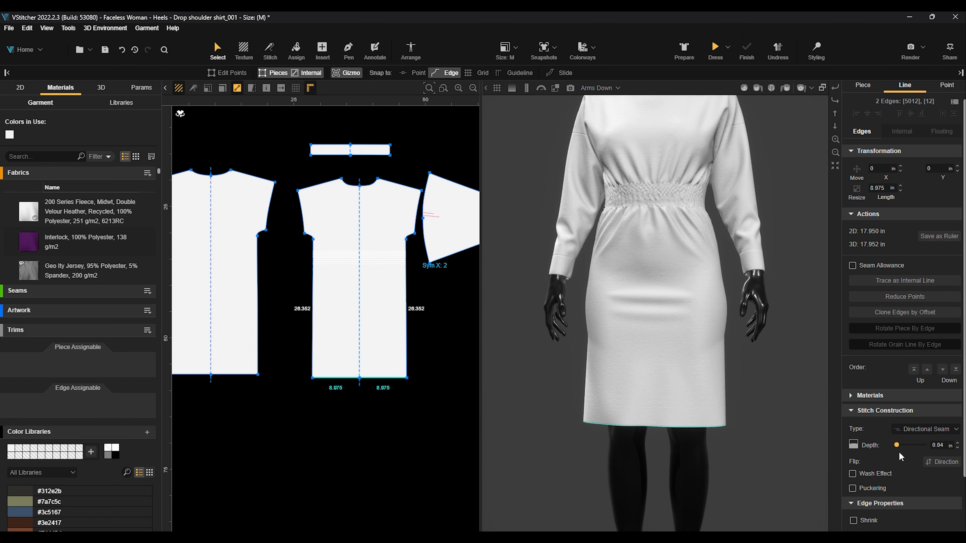
click(854, 461)
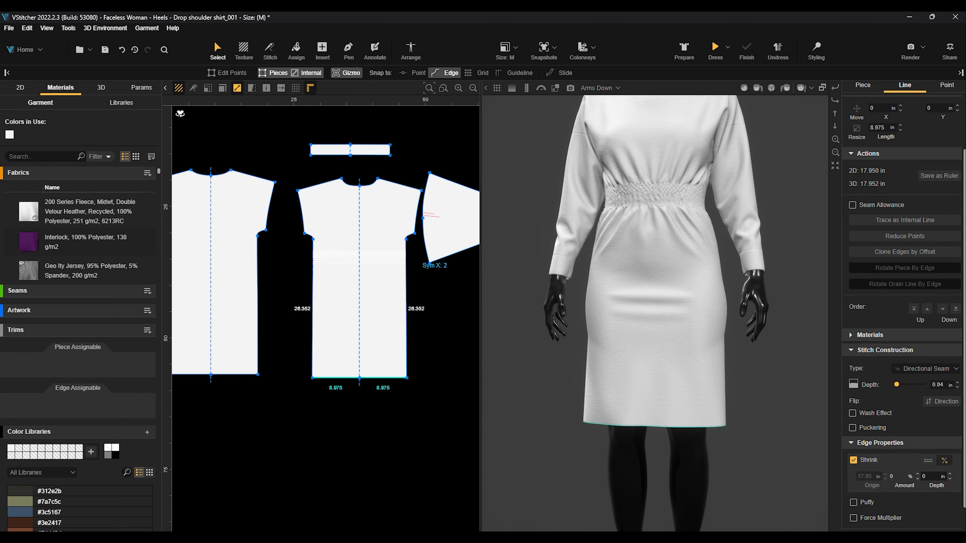
key(Return)
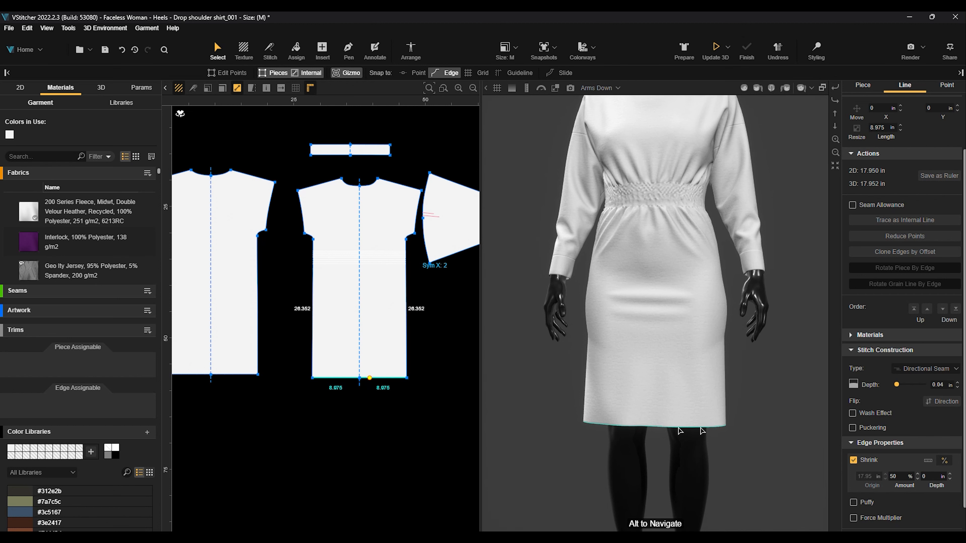
click(933, 476)
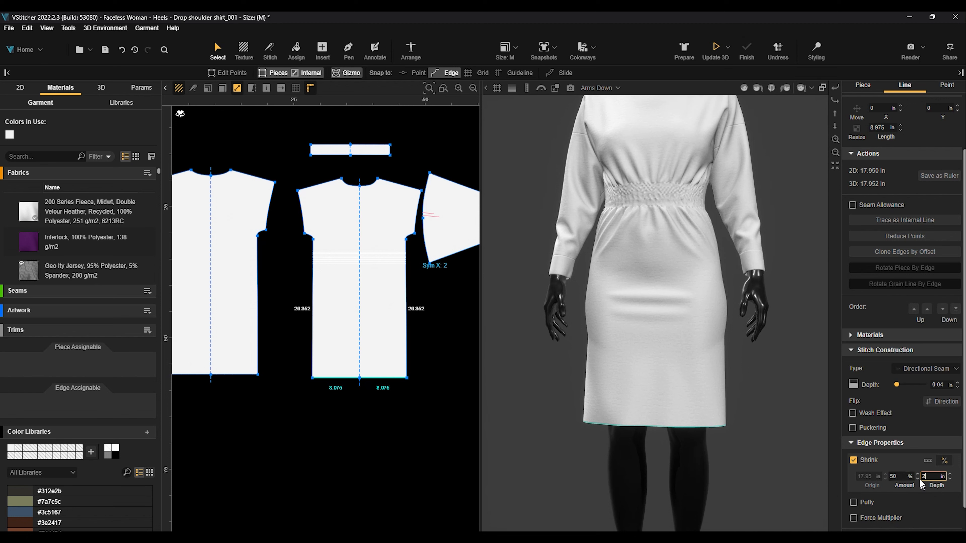
key(Return)
- Update the 3D garment with the shrunk hem and examine the gathered hem band from several views
click(714, 46)
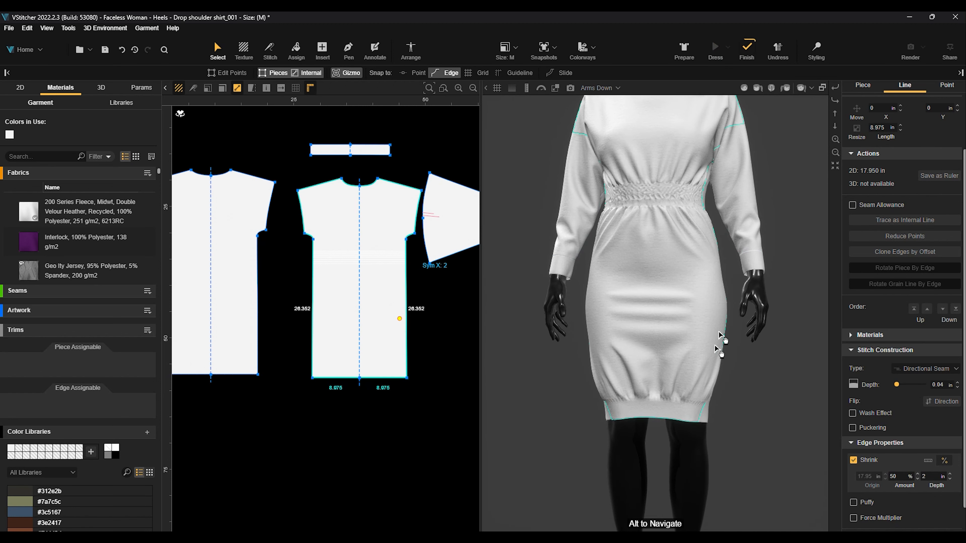
scroll(685, 443, up, 3)
middle_drag(644, 497, 644, 477)
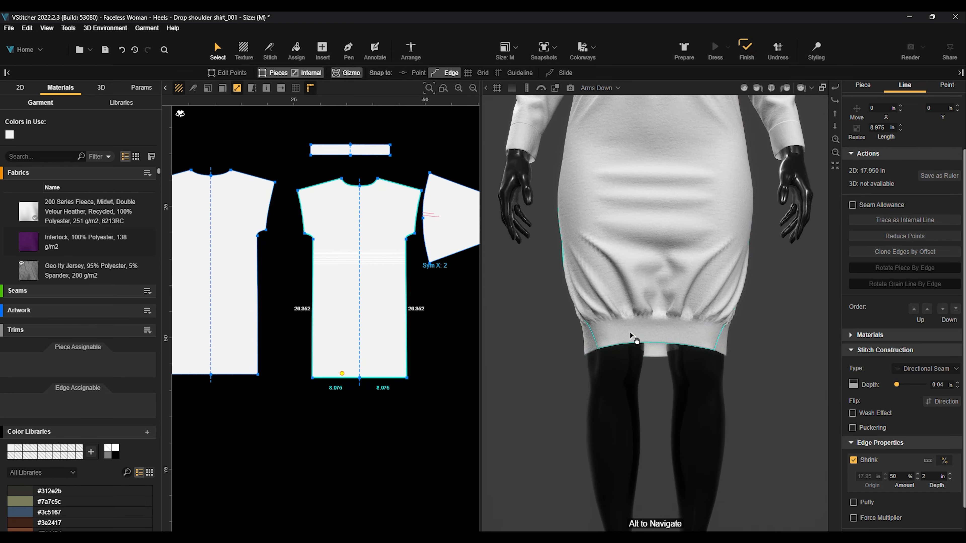
scroll(734, 325, down, 2)
scroll(734, 324, down, 3)
drag(768, 265, 602, 266)
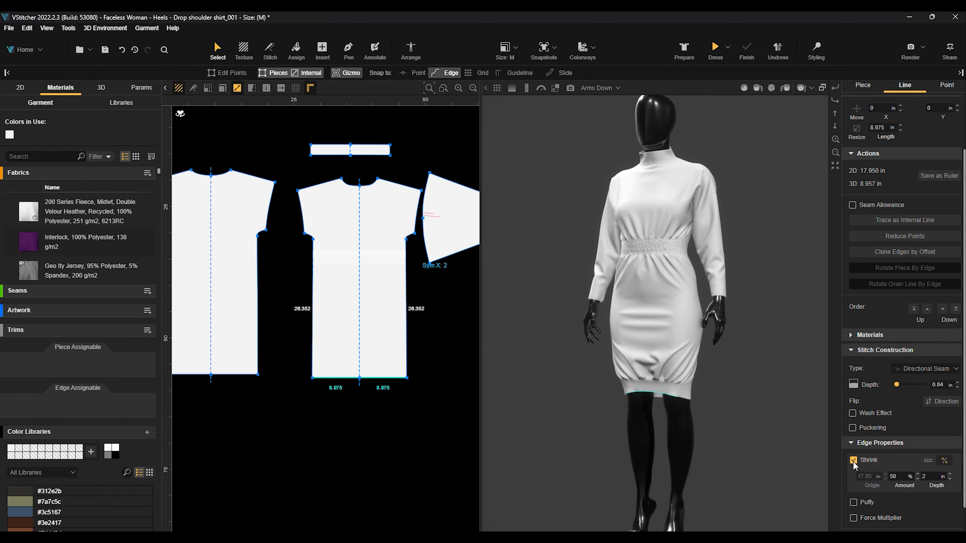
- Turn off Shrink on the front hem edges and update the 3D garment, finishing the simulation
click(438, 307)
scroll(449, 274, up, 2)
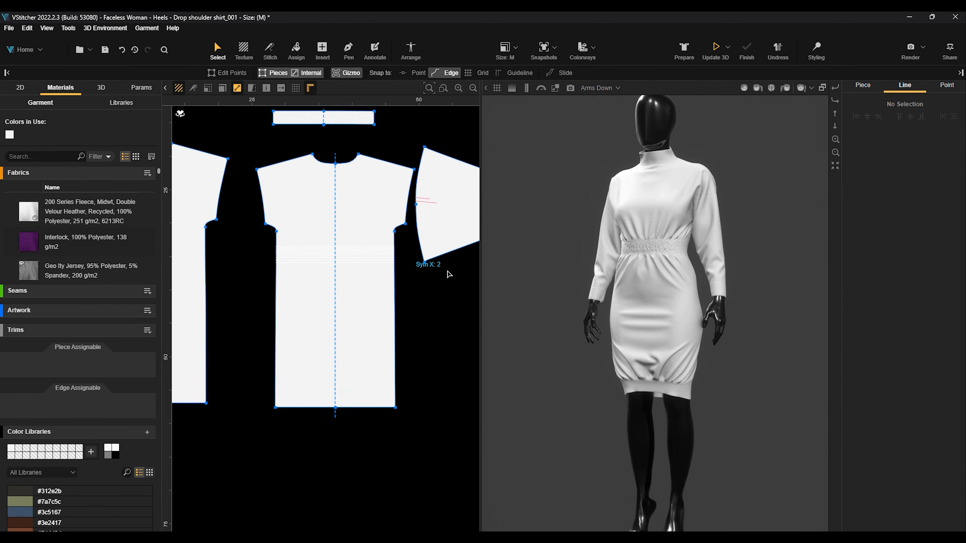
scroll(449, 274, up, 1)
click(712, 47)
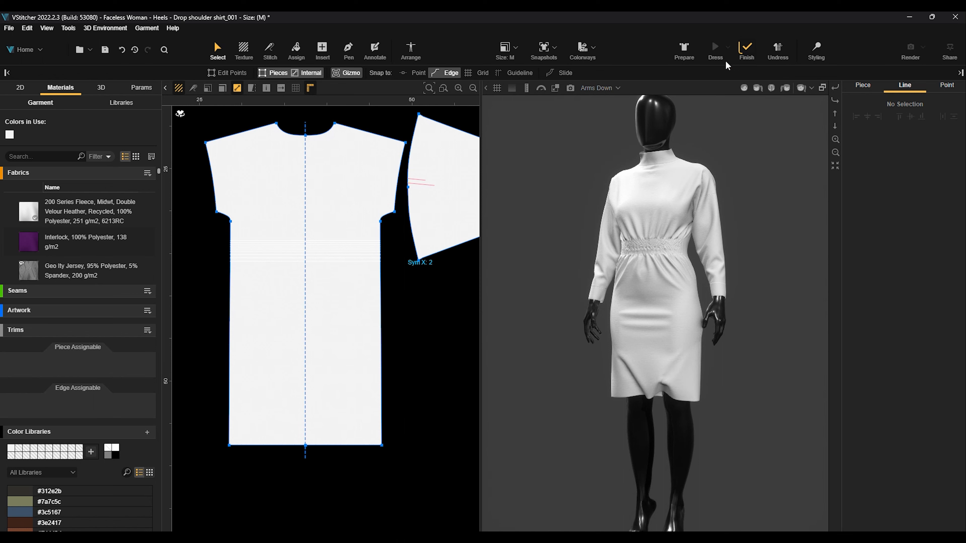
click(743, 53)
- Delete all horizontal internal lines from the front piece's waist and dress the garment again
drag(251, 245, 267, 266)
scroll(261, 262, up, 3)
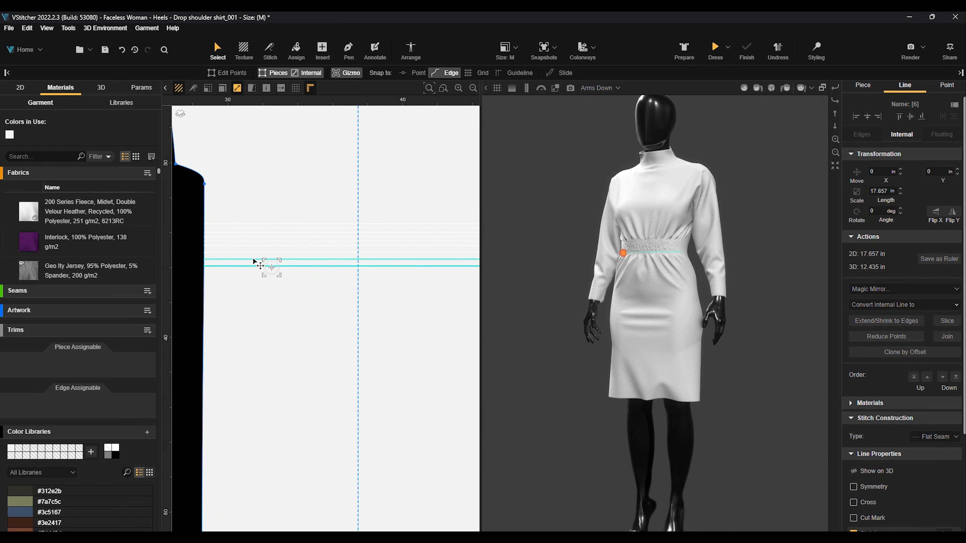
shift+click(252, 260)
shift+click(278, 245)
key(Delete)
click(297, 245)
key(Delete)
click(301, 242)
key(Delete)
click(303, 236)
key(Delete)
click(303, 232)
key(Delete)
click(307, 225)
key(Delete)
click(307, 227)
key(Delete)
click(715, 48)
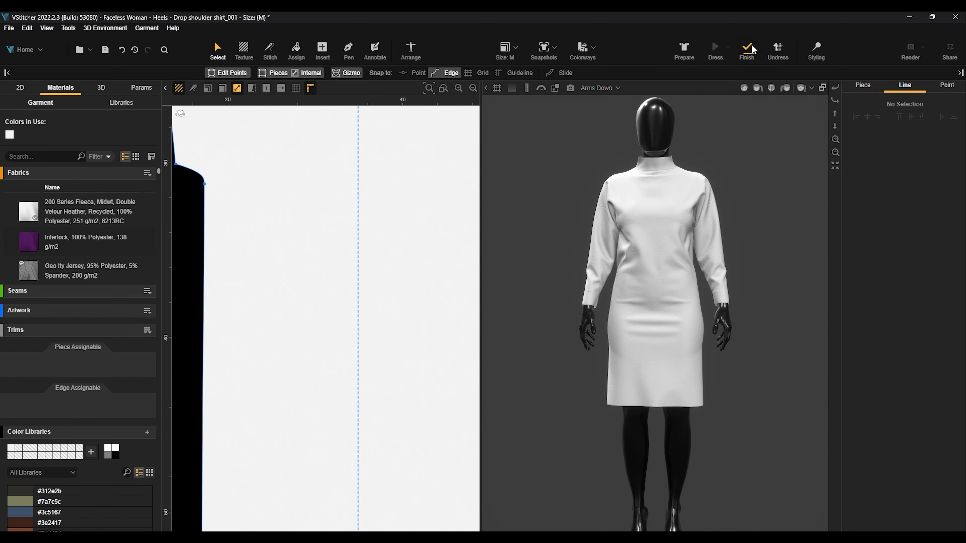
- Draw a vertical internal line about 12.5 in long between the front piece's side edge and centre, and display its line properties
click(349, 50)
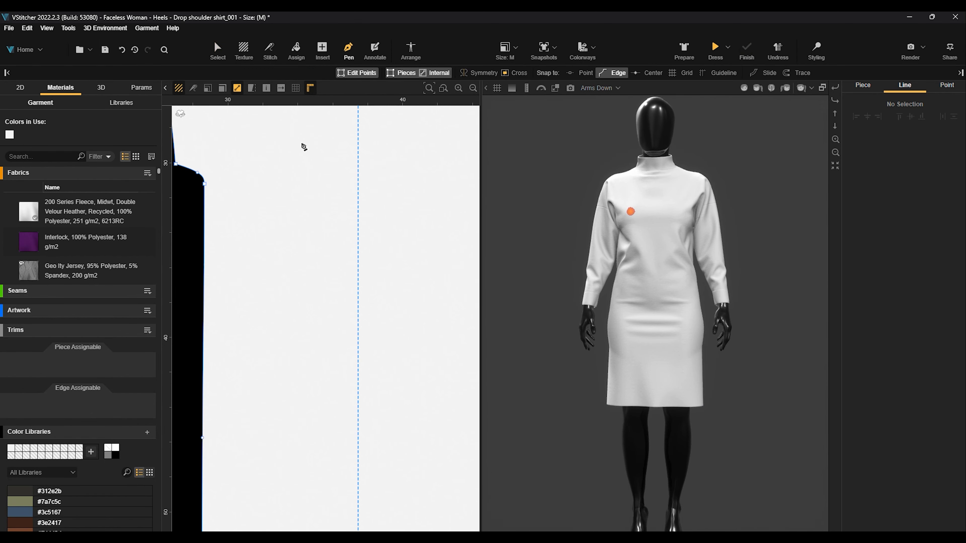
click(259, 178)
click(261, 399)
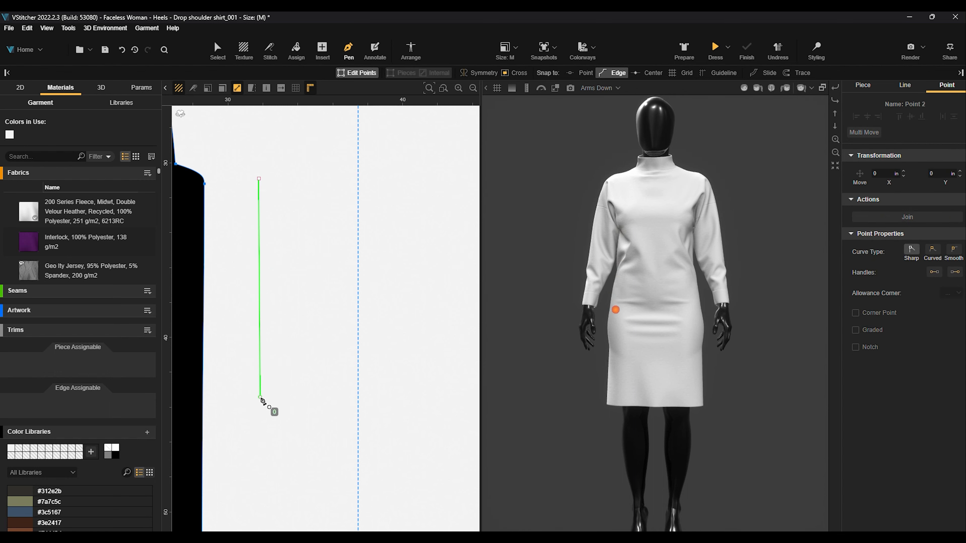
key(Escape)
click(220, 50)
click(259, 200)
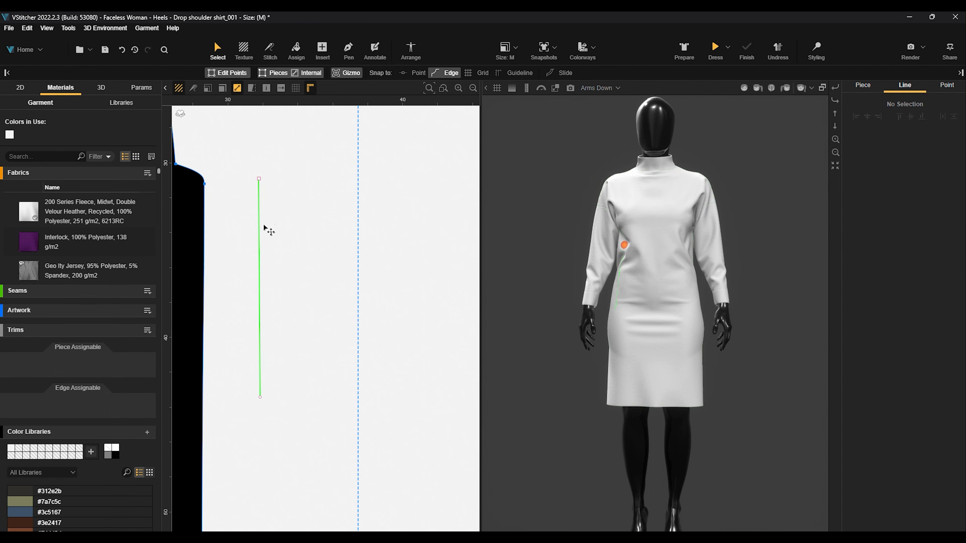
scroll(891, 440, down, 1)
scroll(890, 440, down, 2)
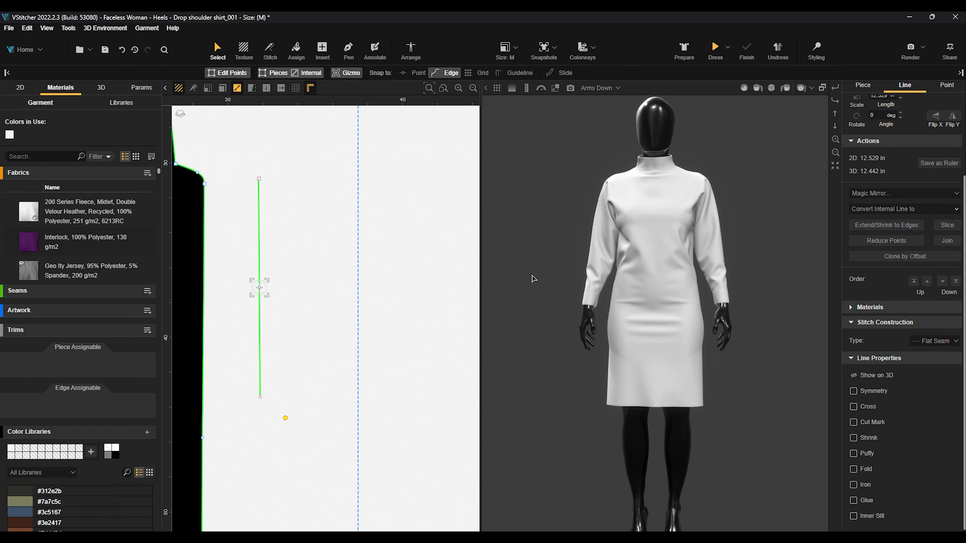
- Delete the vertical internal line beside the front piece's centre line
scroll(309, 259, down, 3)
scroll(312, 258, down, 5)
middle_drag(311, 213, 327, 302)
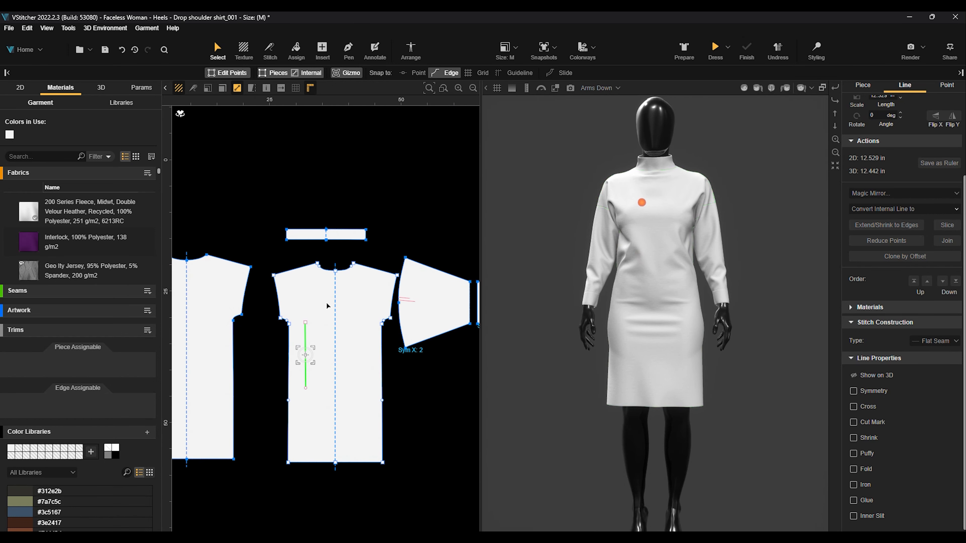
scroll(312, 299, up, 2)
scroll(303, 298, up, 3)
click(306, 367)
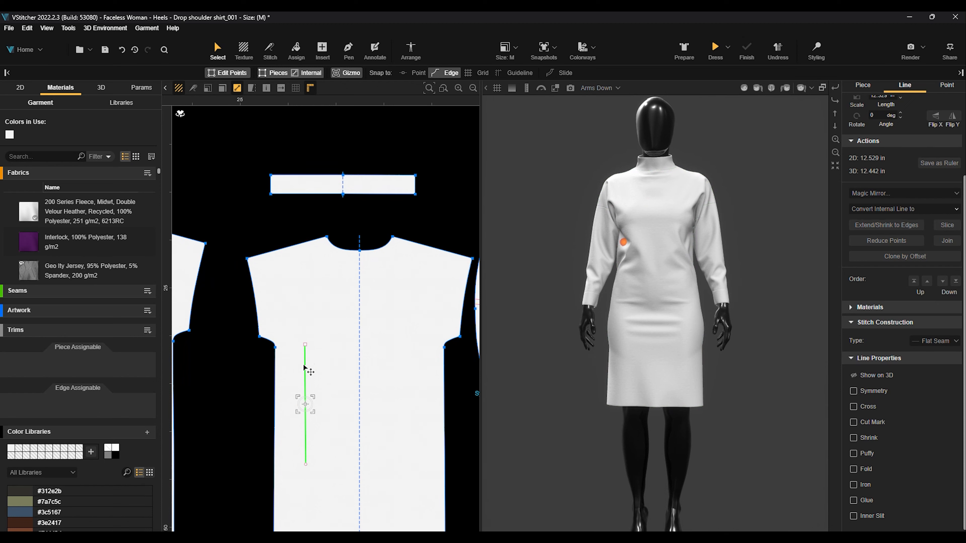
key(Delete)
- Turn off Shrink on the collar piece's upper edges and update the 3D garment
middle_drag(322, 231, 341, 380)
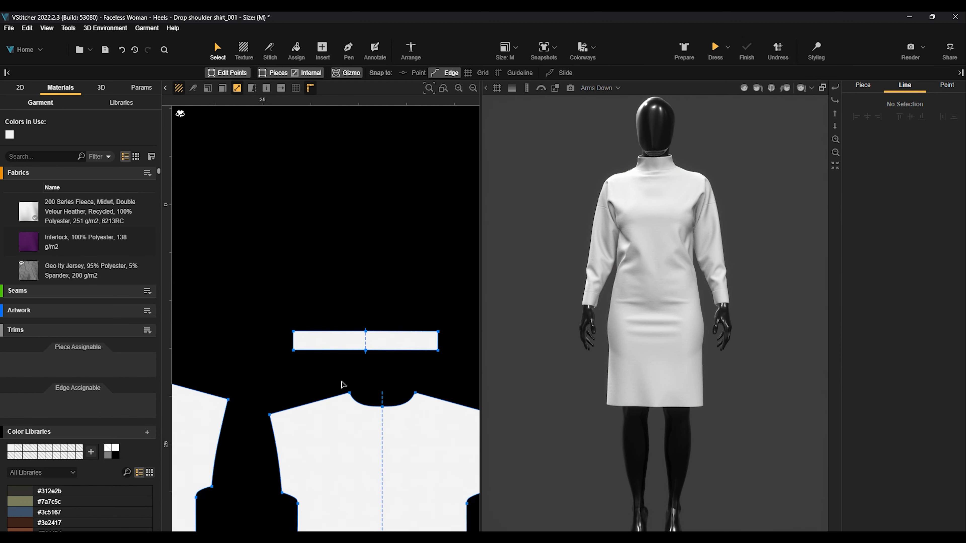
scroll(341, 379, up, 1)
scroll(342, 330, up, 1)
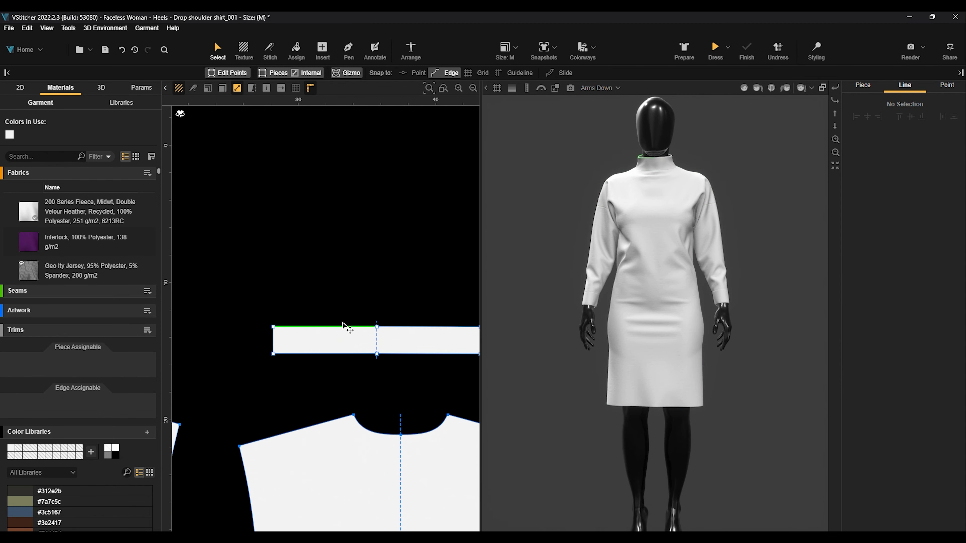
click(335, 327)
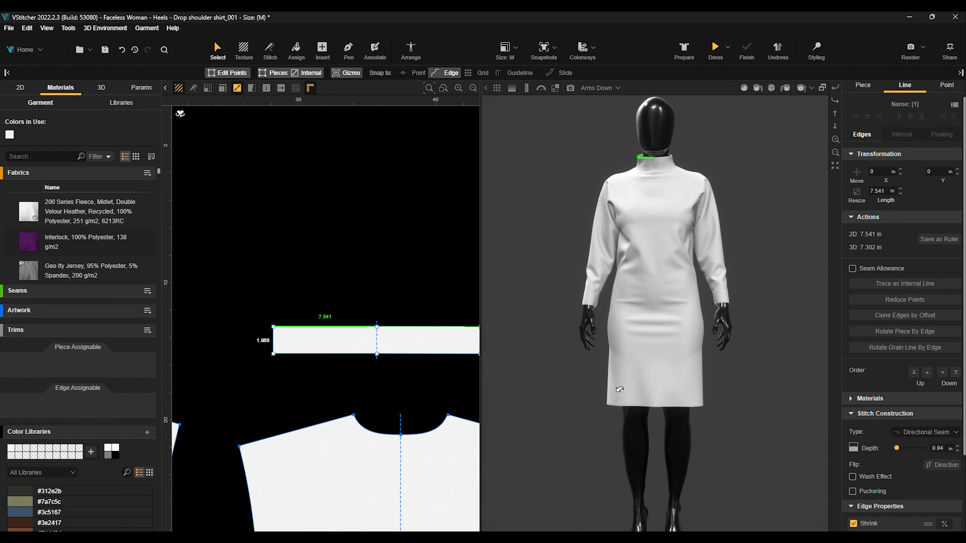
shift+click(413, 327)
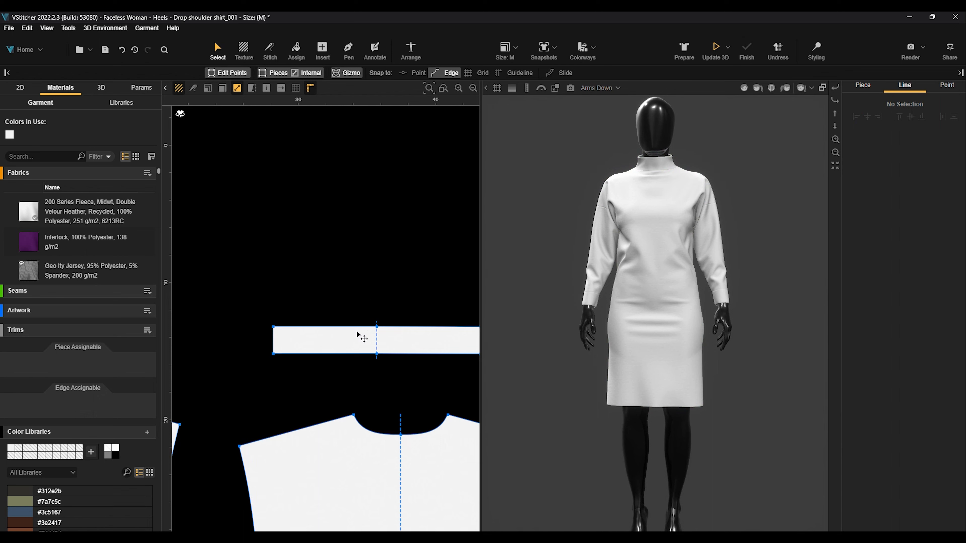
click(358, 354)
click(360, 301)
click(717, 47)
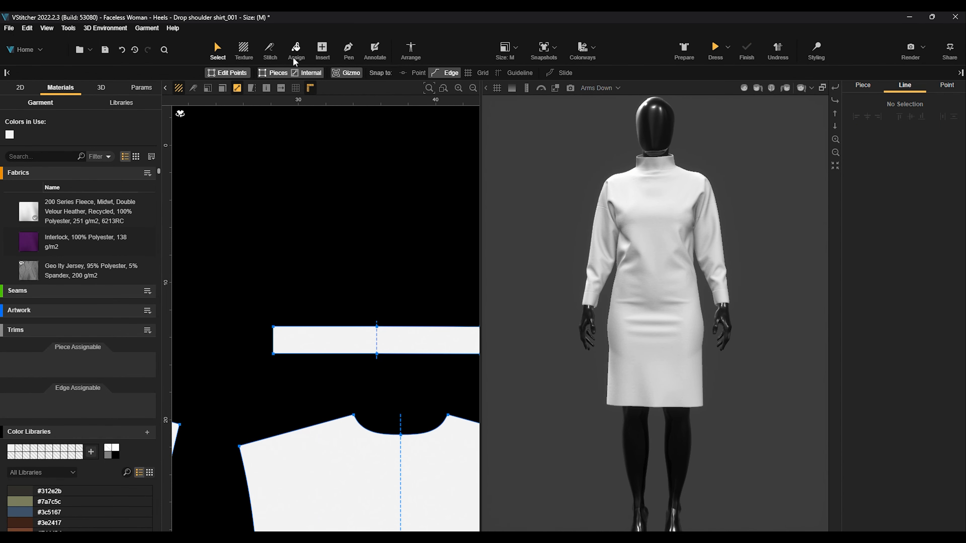
- Draw a horizontal internal line along the middle of the collar piece and extend it to the piece's side edges
click(348, 49)
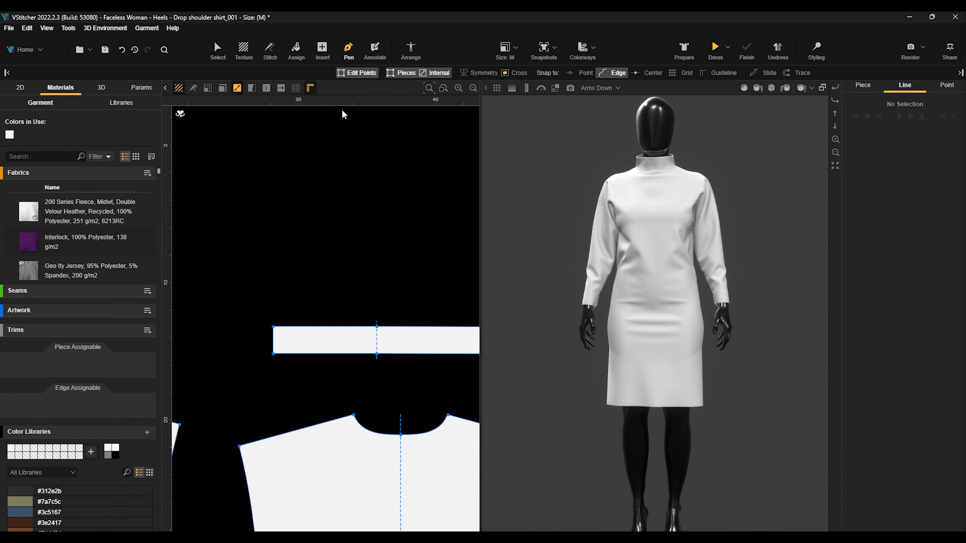
click(284, 338)
double_click(446, 340)
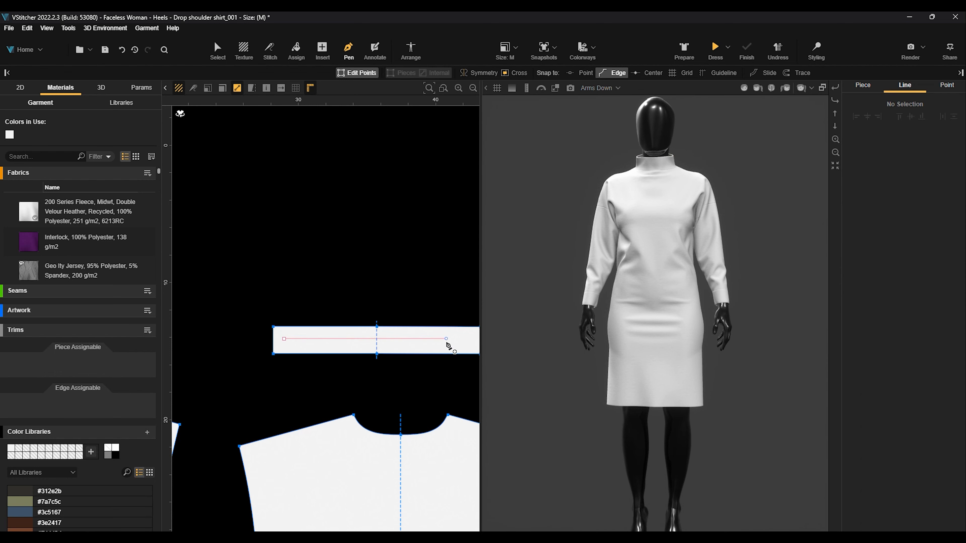
click(219, 49)
click(302, 296)
click(878, 321)
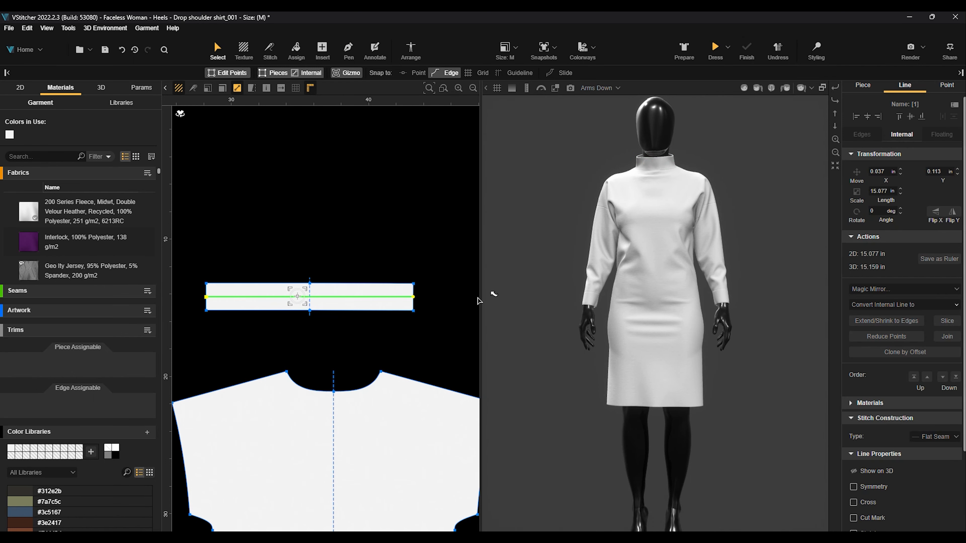
- Try preparing the garment with the collar piece selected, and restore the snapshot of the dressed garment
scroll(684, 169, up, 1)
middle_drag(720, 125, 593, 192)
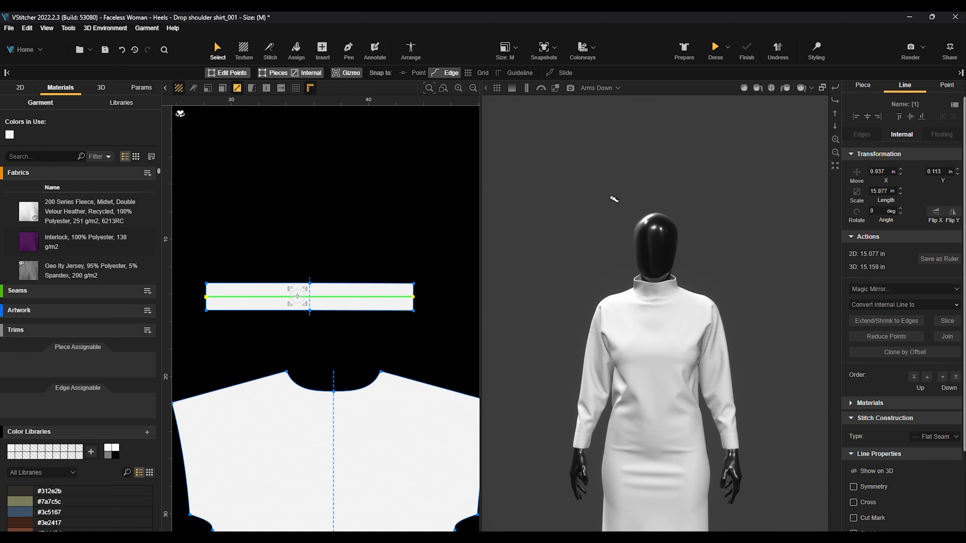
scroll(614, 199, up, 5)
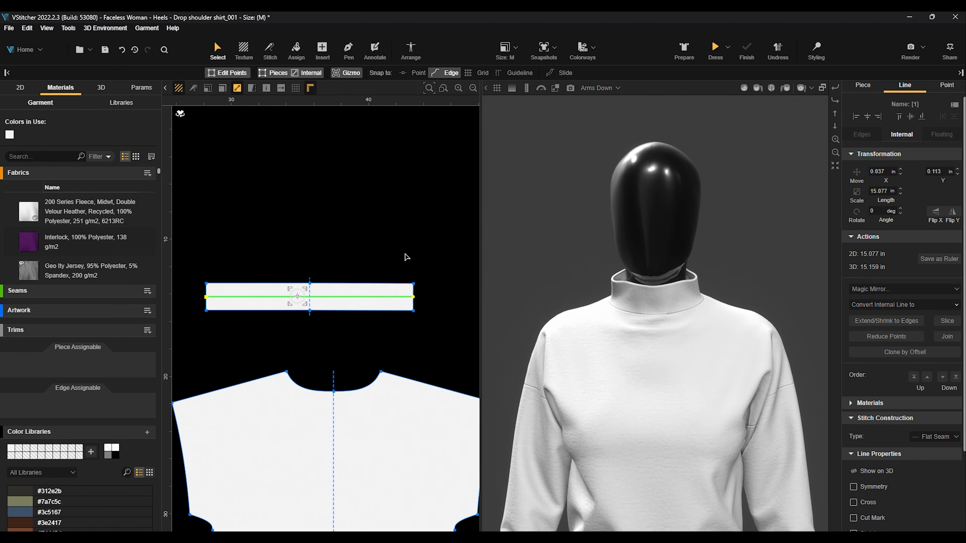
click(404, 267)
click(394, 288)
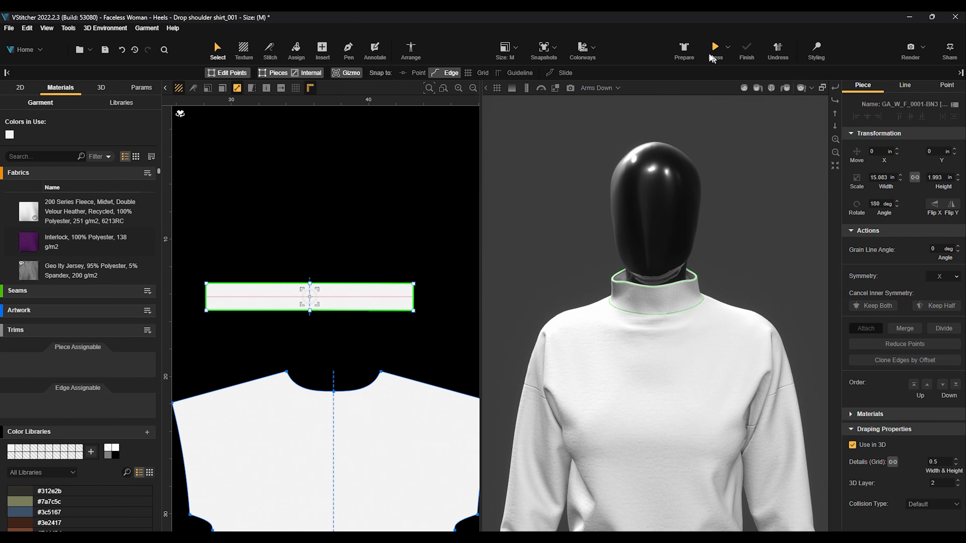
click(682, 48)
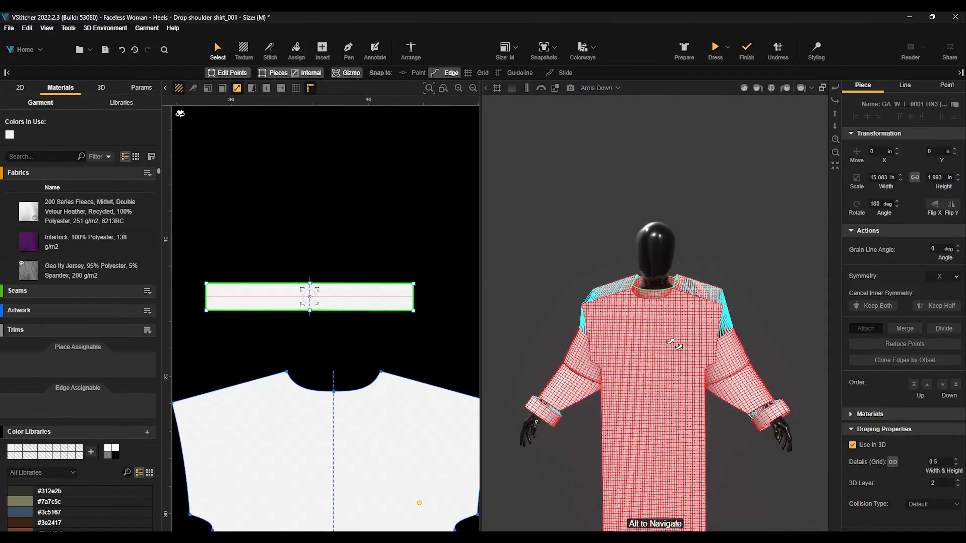
click(544, 51)
click(551, 95)
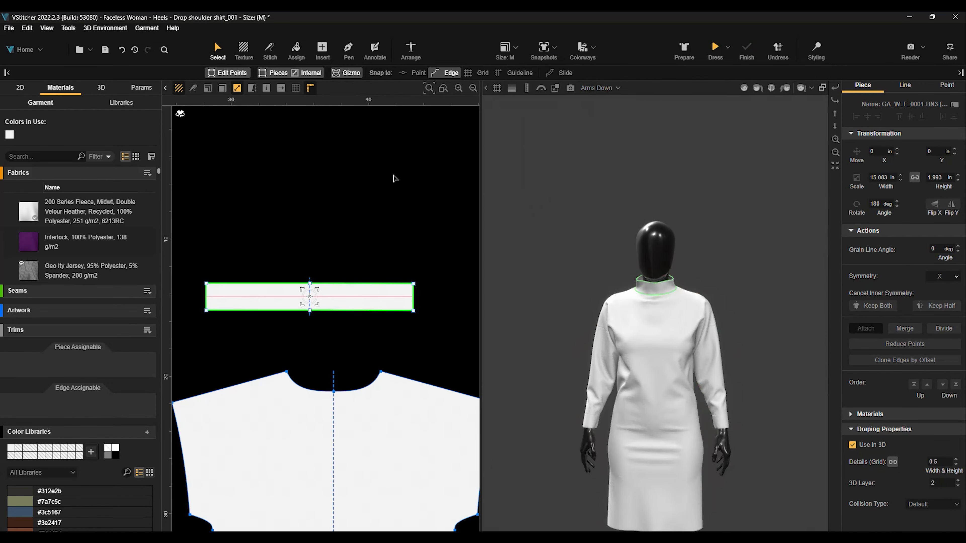
- Move the collar's horizontal internal line about 0.26 in towards the collar's upper edge
click(373, 301)
scroll(382, 301, up, 2)
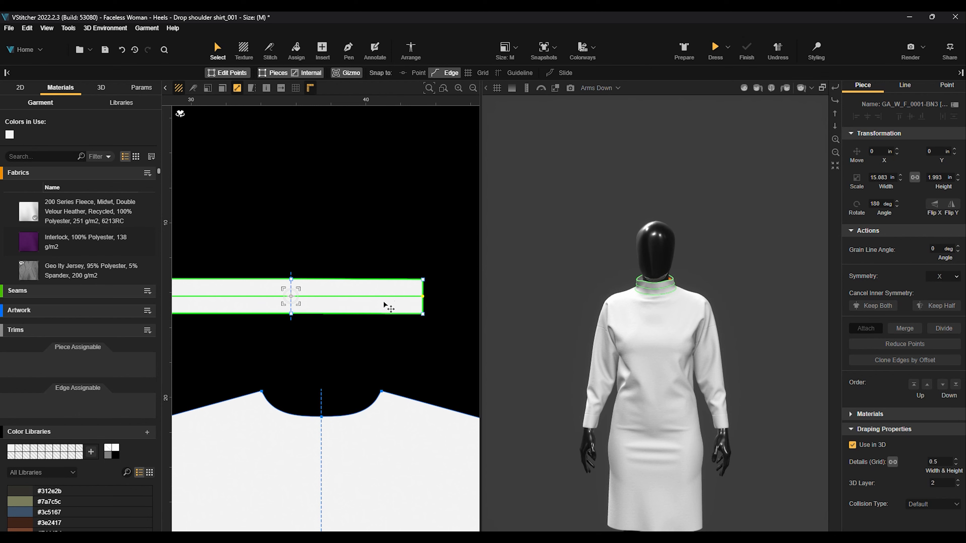
click(384, 296)
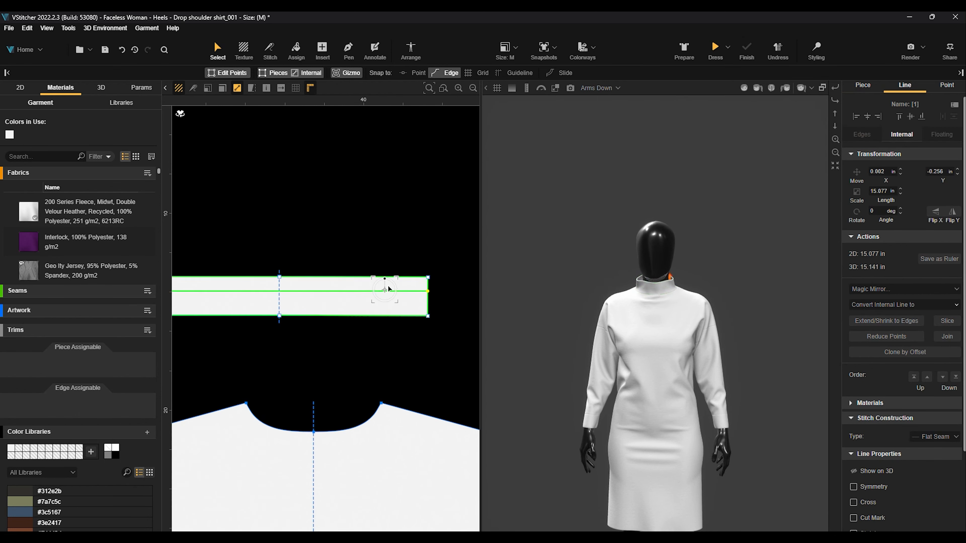
- Reset only the collar piece in 3D by switching Use in 3D off and on again
click(417, 288)
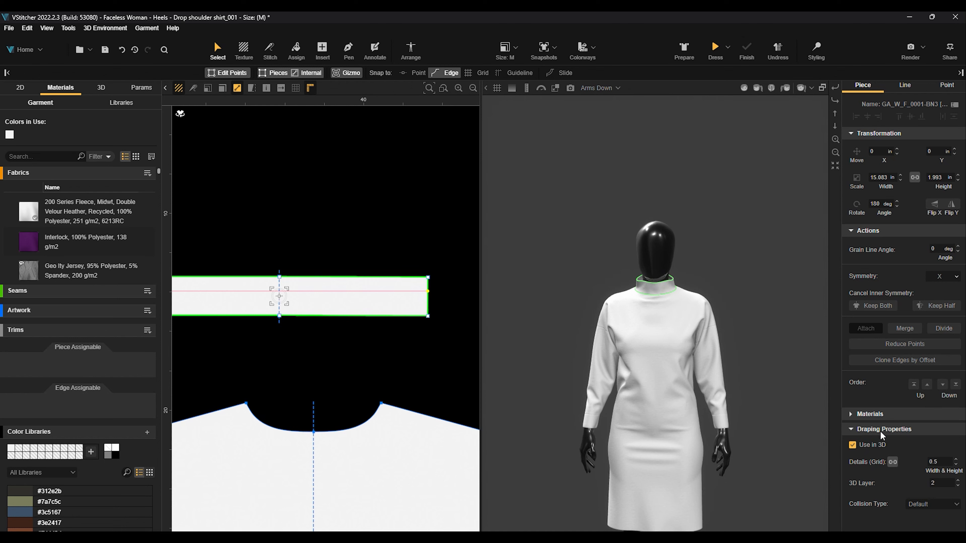
click(852, 445)
click(853, 446)
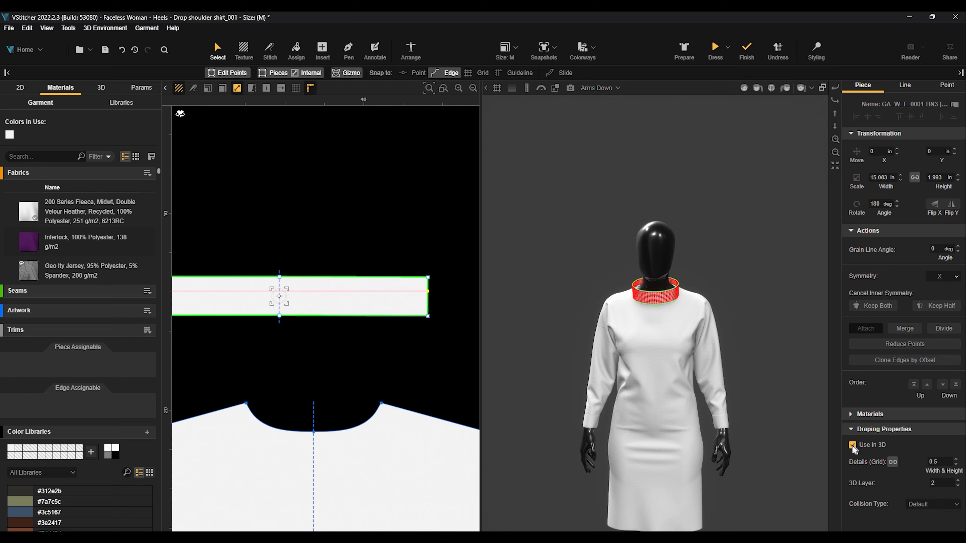
scroll(723, 274, up, 5)
drag(801, 280, 750, 297)
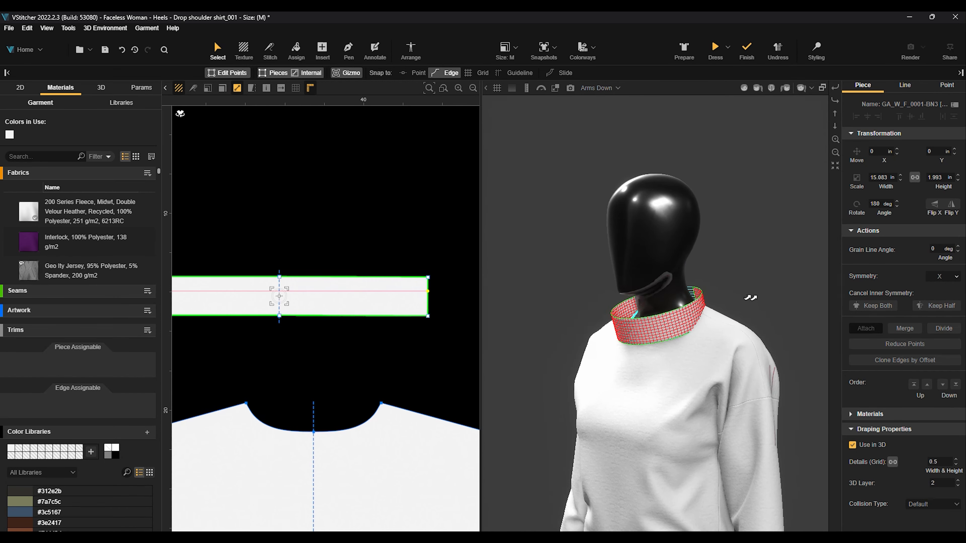
scroll(750, 297, up, 4)
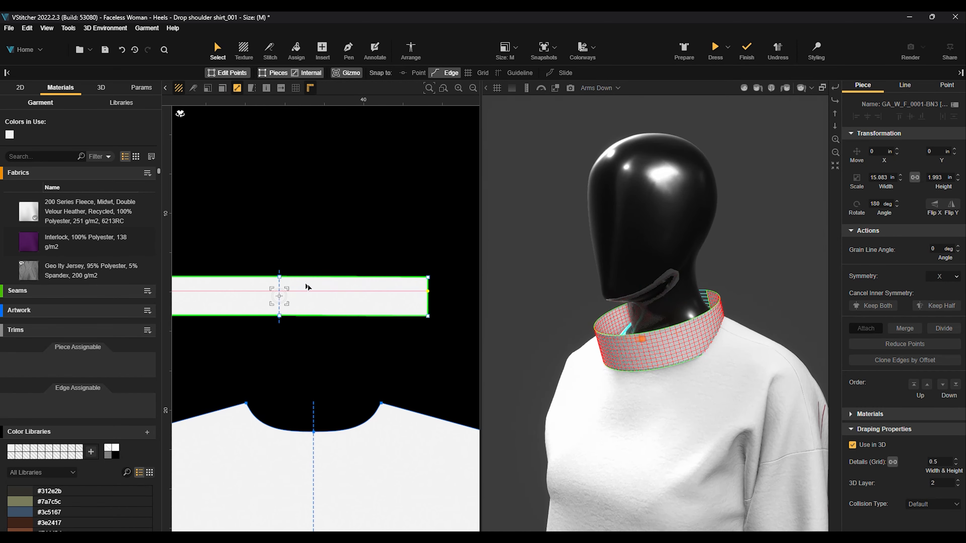
- Turn on Fold for the collar's horizontal internal line
click(311, 291)
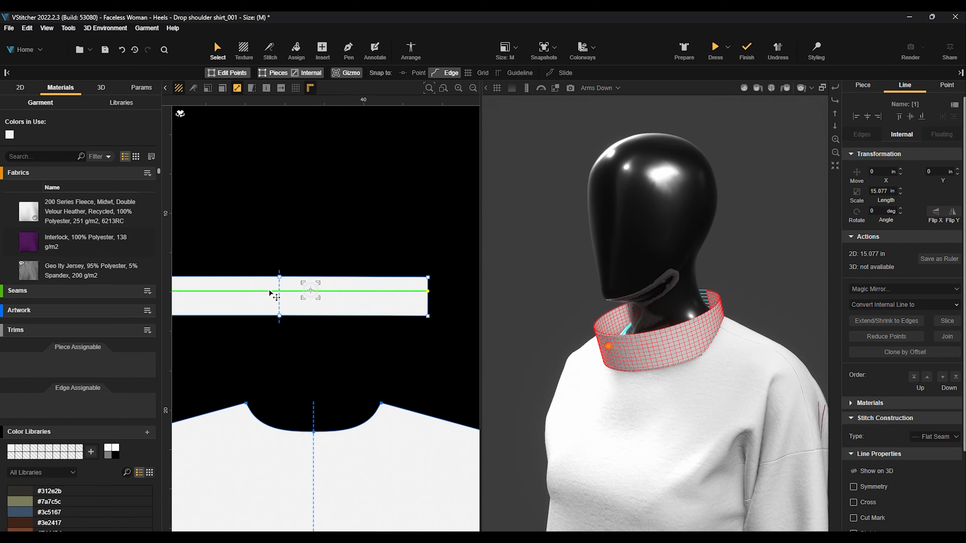
scroll(940, 444, down, 3)
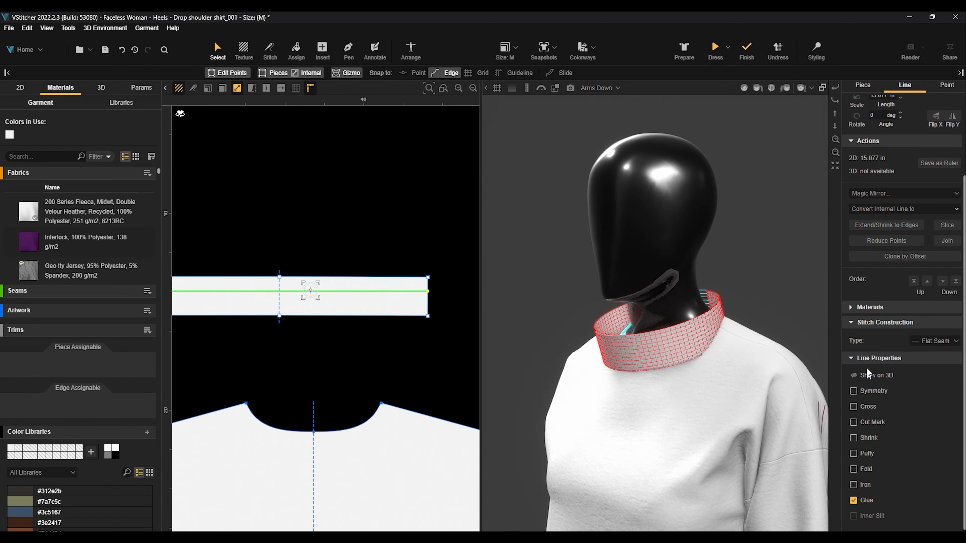
click(853, 469)
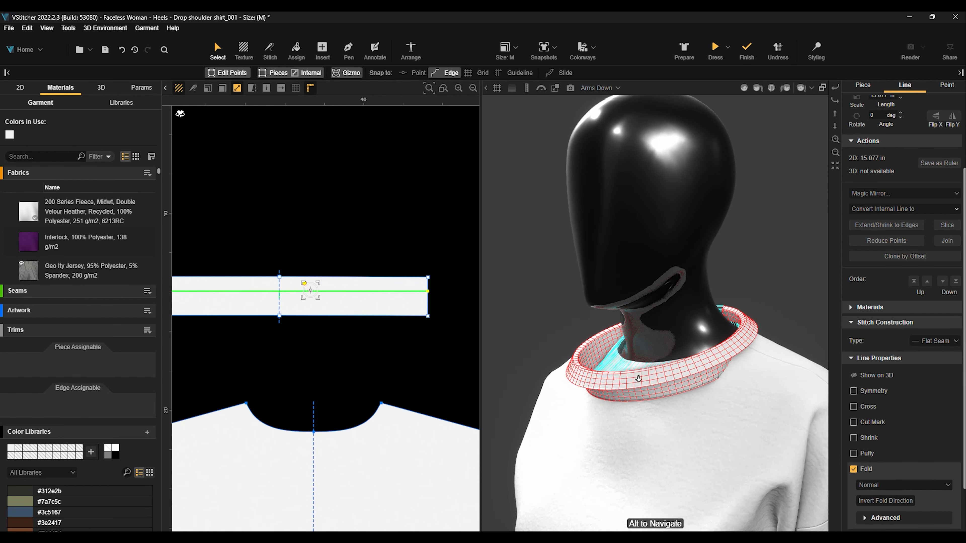
- Invert the fold direction of the collar's internal line and switch it back to the outward fold
click(894, 500)
scroll(654, 352, up, 3)
alt+drag(538, 307, 529, 335)
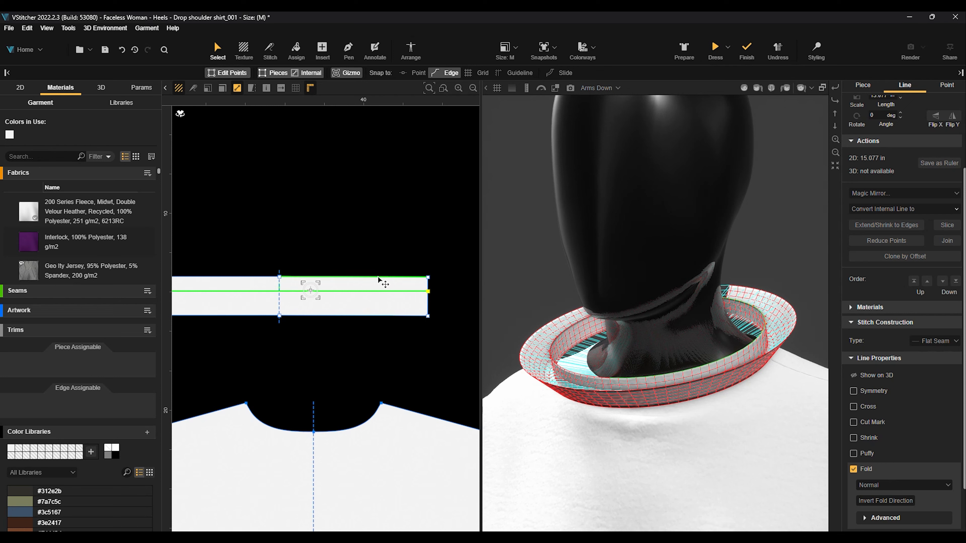
click(872, 502)
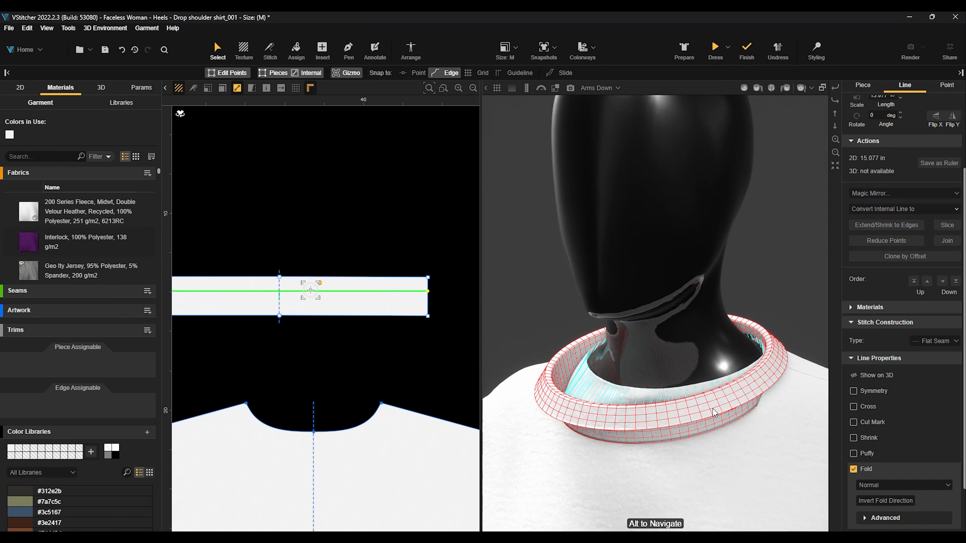
- Review the fold types for the collar line, keep Normal, and examine the advanced fold settings
scroll(943, 485, down, 2)
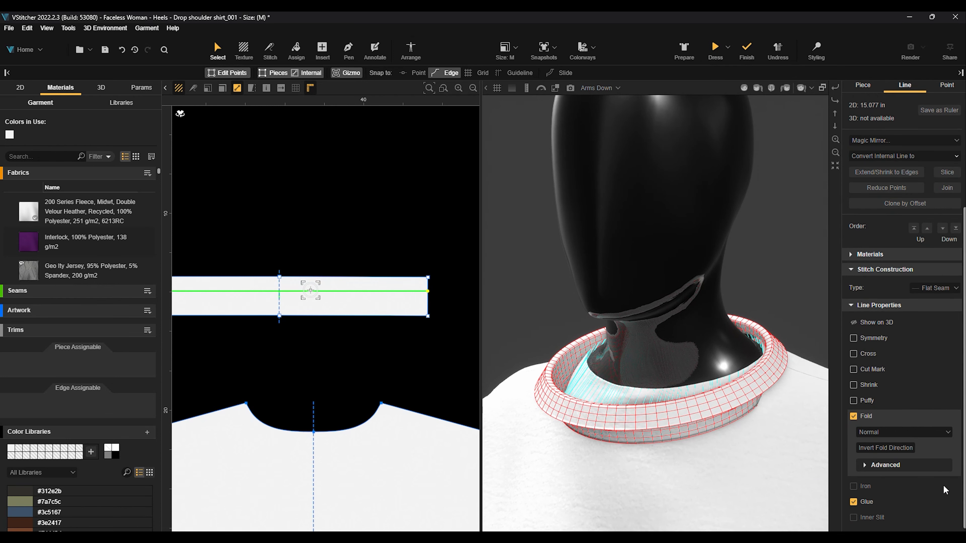
click(921, 431)
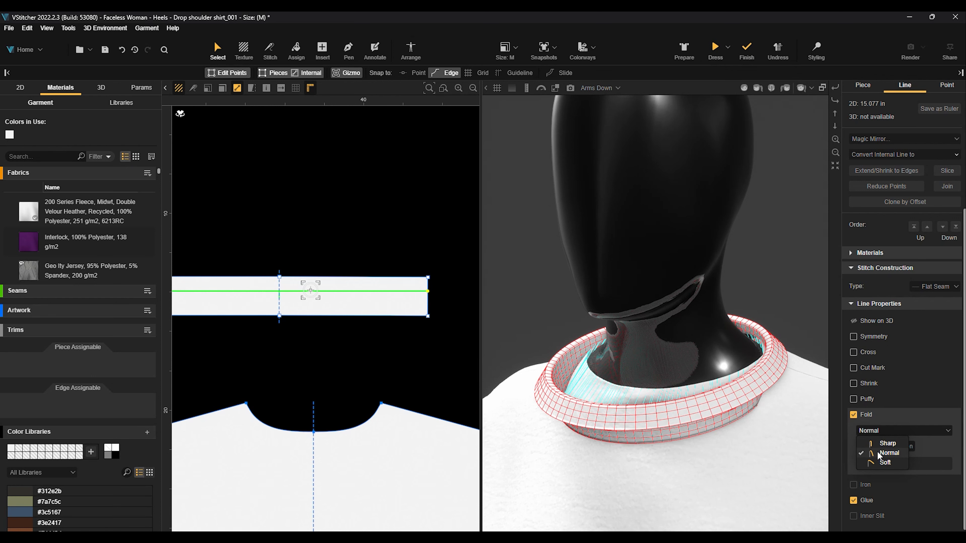
click(897, 453)
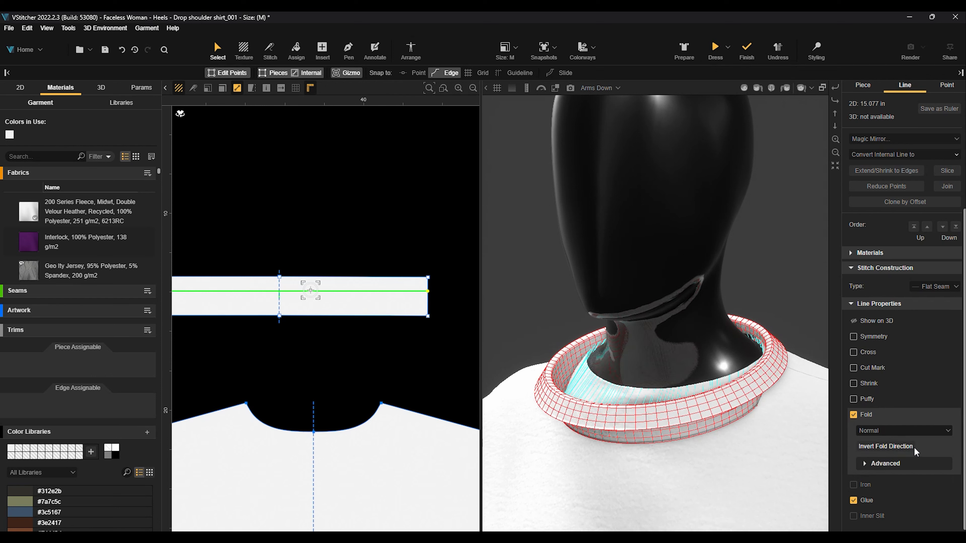
click(865, 463)
scroll(868, 460, down, 2)
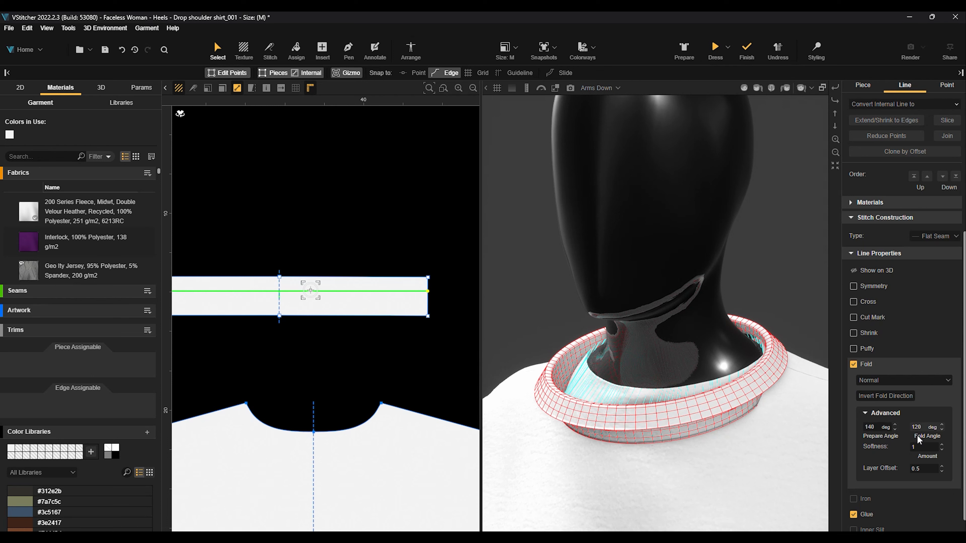
click(866, 415)
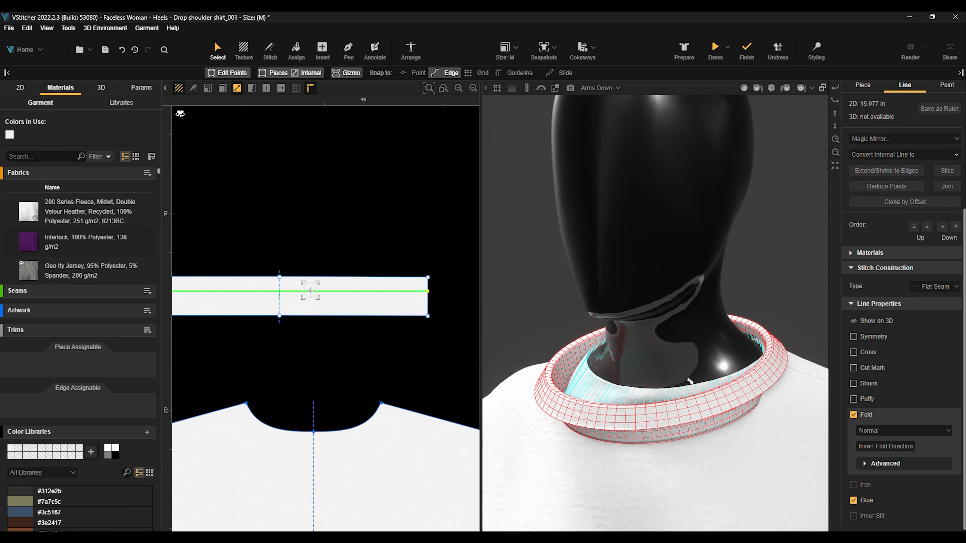
- Dress the garment and pull the collar's fold outward at the side front using the 3D Styling Pinch with Focused effect
click(716, 51)
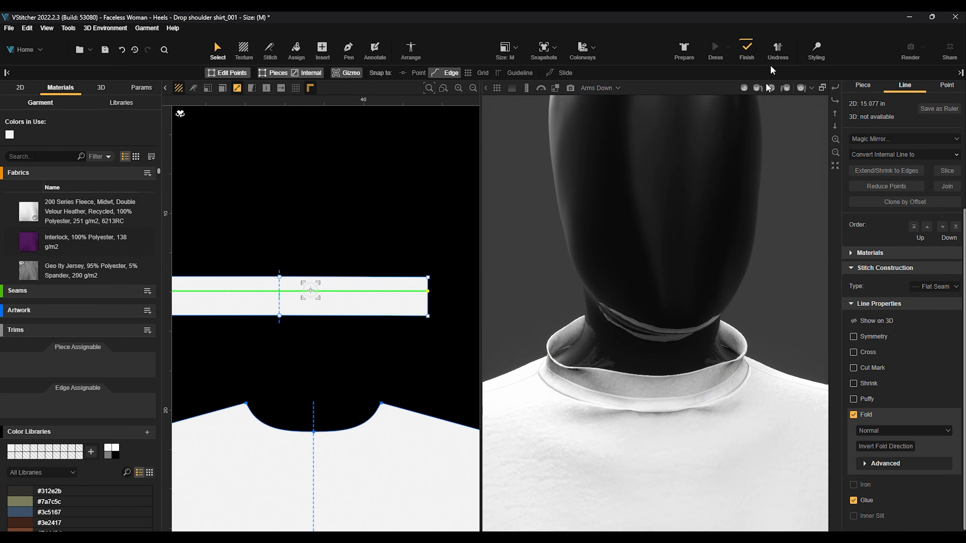
click(817, 49)
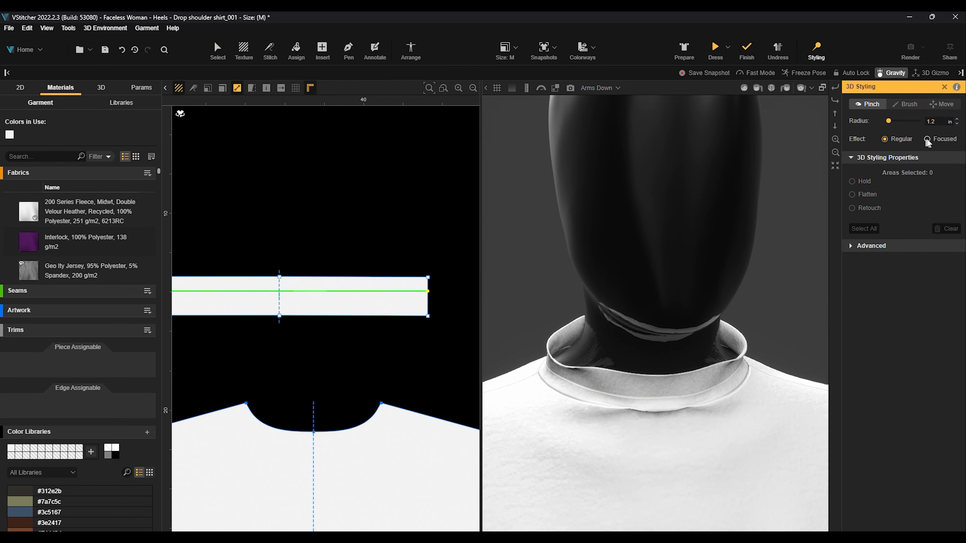
drag(800, 264, 704, 357)
click(609, 392)
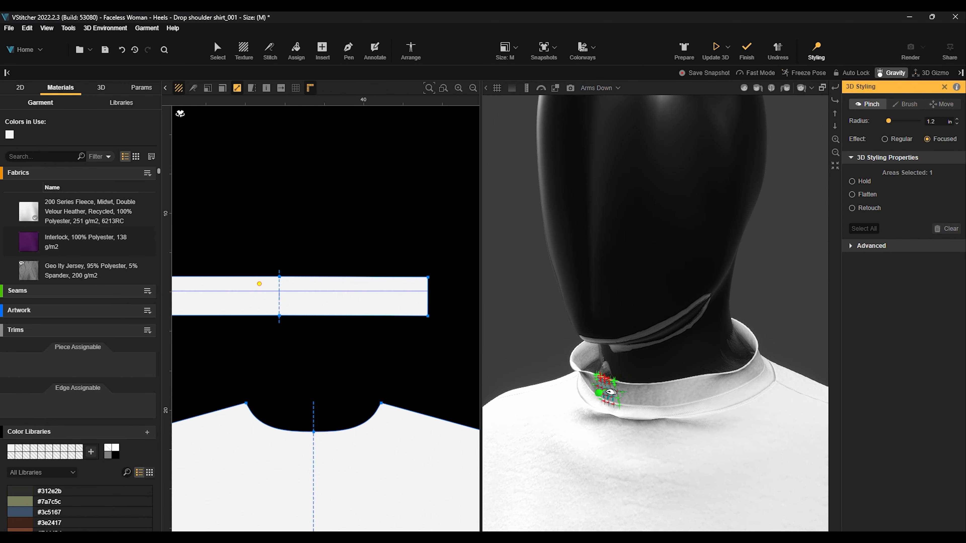
drag(573, 367, 571, 365)
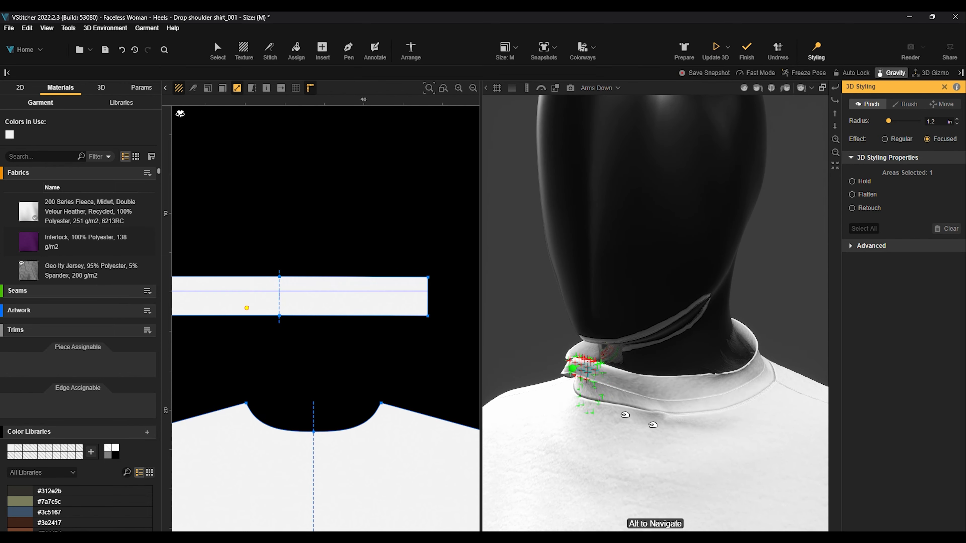
- Pinch the collar's front fold again to adjust how it turns over, and update the 3D garment
scroll(651, 425, up, 3)
drag(626, 440, 582, 375)
scroll(585, 317, down, 3)
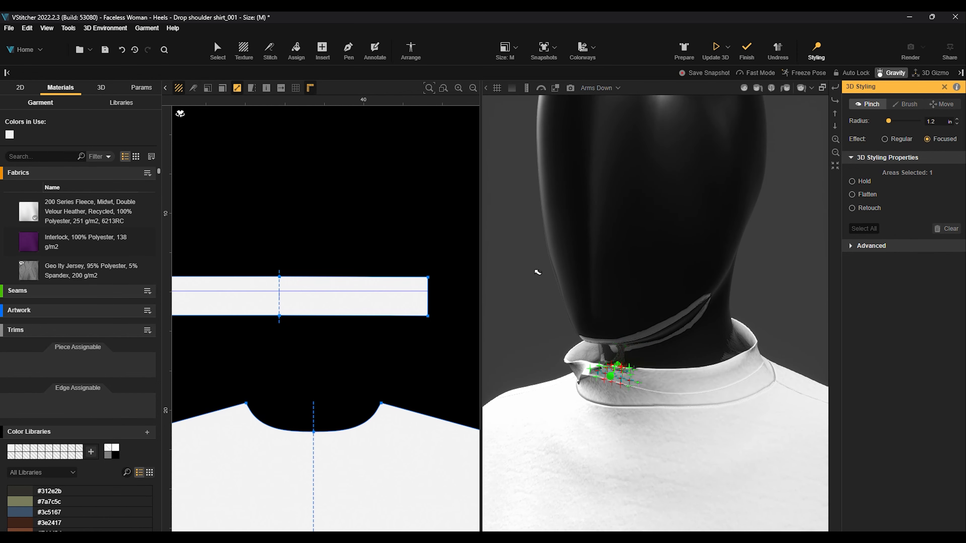
right_drag(538, 273, 734, 93)
click(715, 47)
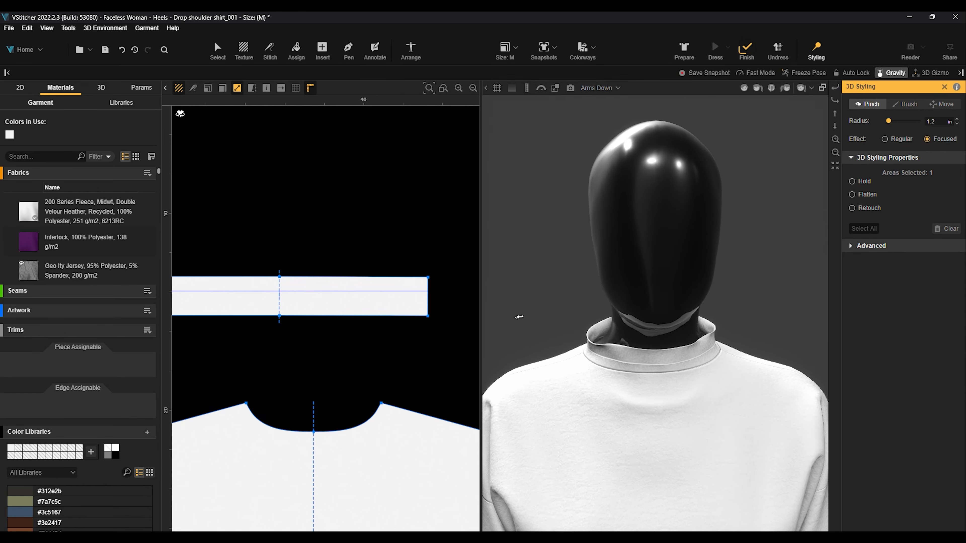
- Finish dressing the garment with its turned-over collar and leave 3D Styling
click(749, 47)
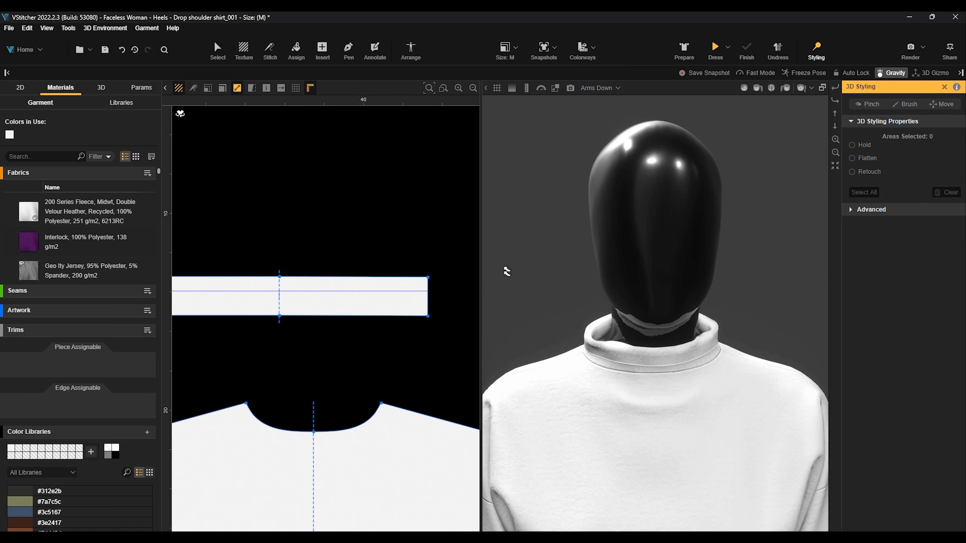
click(400, 297)
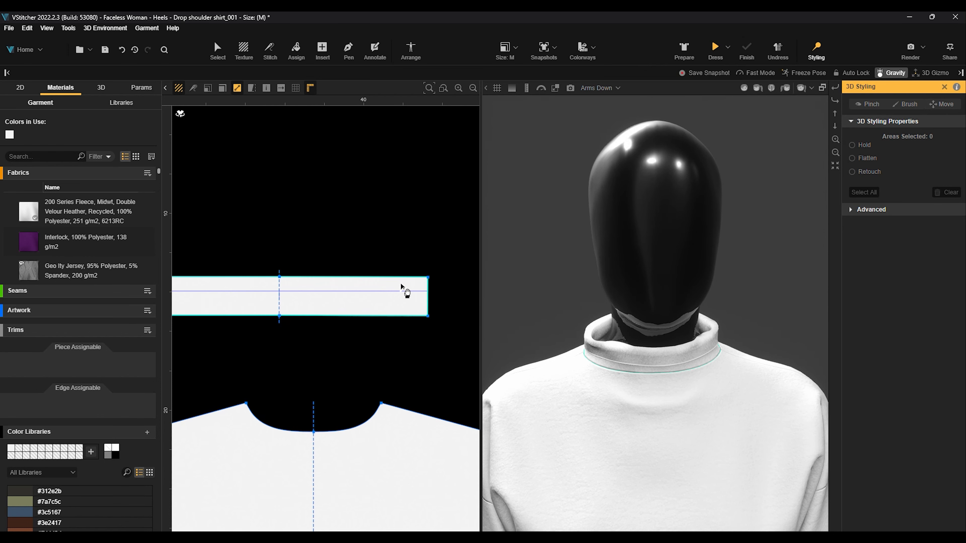
scroll(399, 290, down, 4)
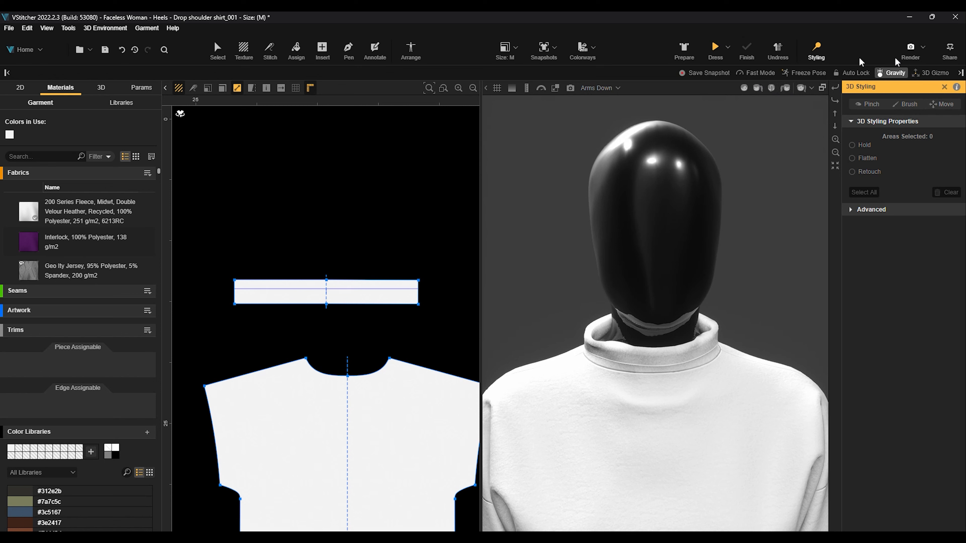
click(815, 48)
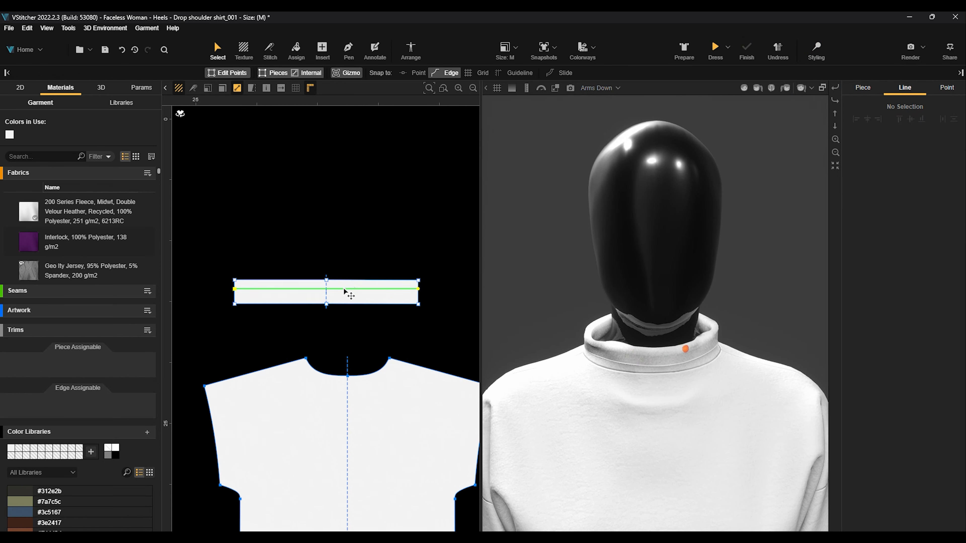
- Select the collar's internal line and review its line properties down to Inner Slit
scroll(642, 351, down, 3)
scroll(306, 343, down, 2)
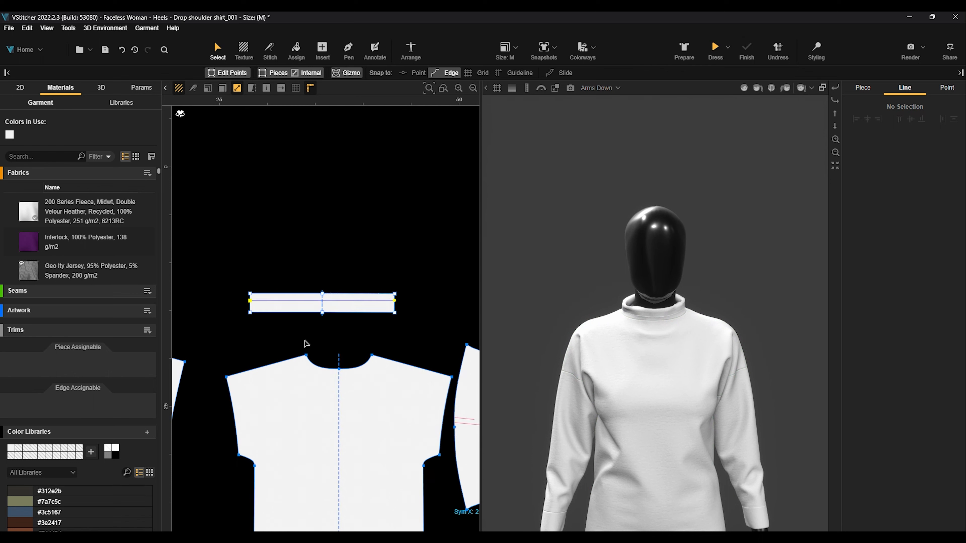
click(303, 300)
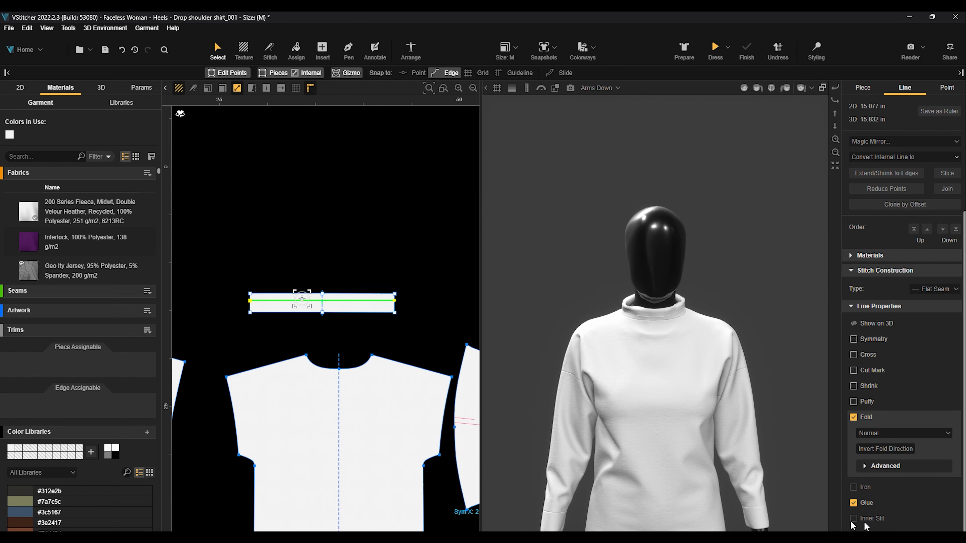
- Draw a vertical internal line about 12 in long upward from the front piece's hem, left of the centre line
scroll(316, 271, down, 5)
middle_drag(343, 376, 335, 146)
click(348, 49)
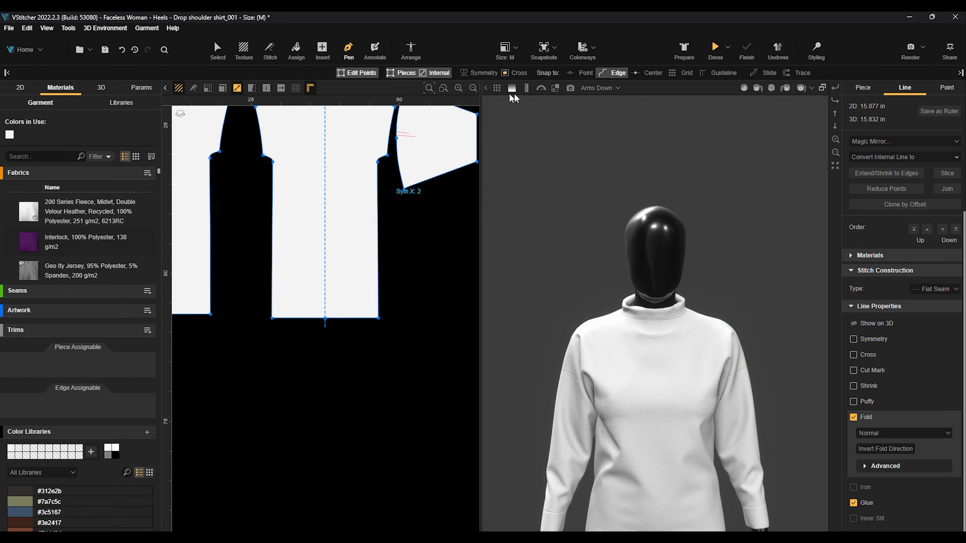
click(298, 319)
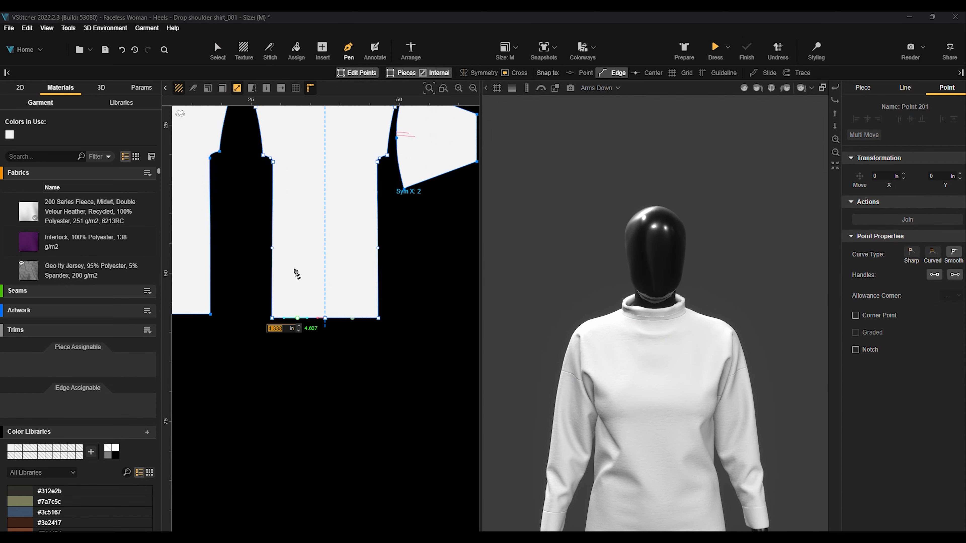
scroll(299, 303, up, 2)
key(Escape)
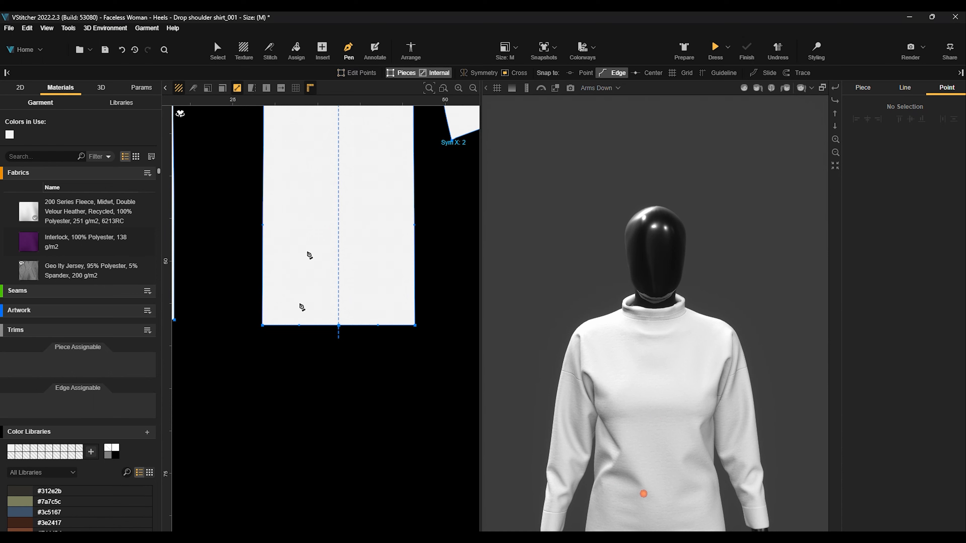
click(287, 326)
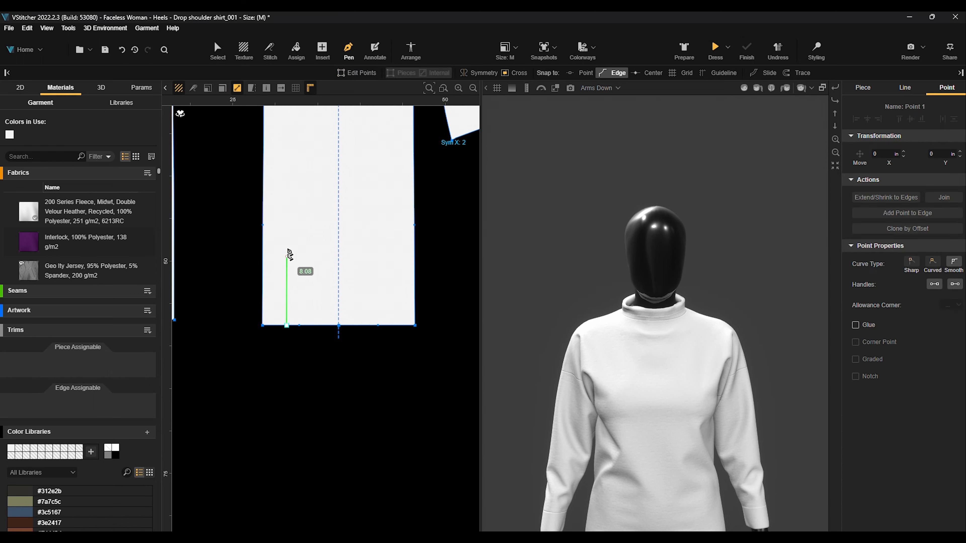
key(Escape)
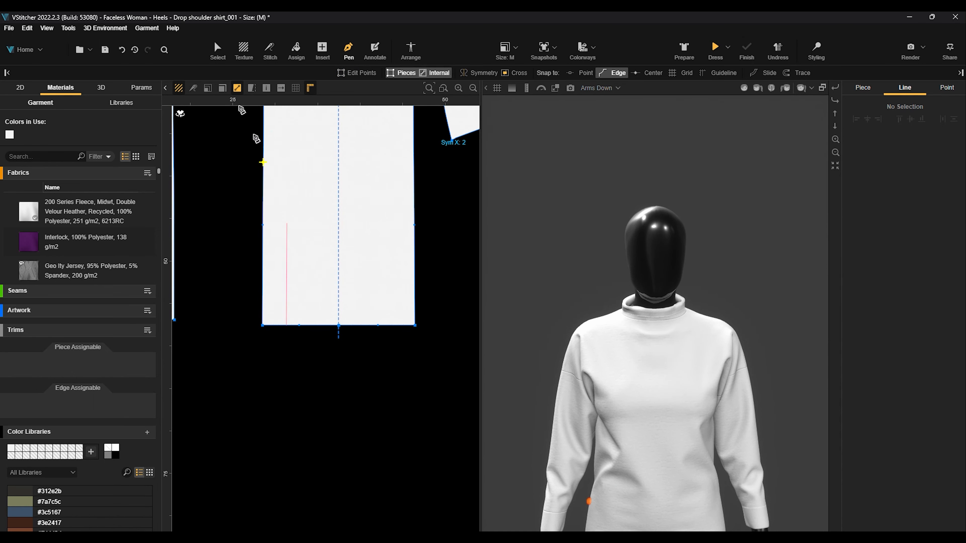
- Move the new line up until it lies fully inside the front piece and turn on its Inner Slit property
click(217, 50)
scroll(658, 333, down, 3)
right_drag(658, 335, 714, 496)
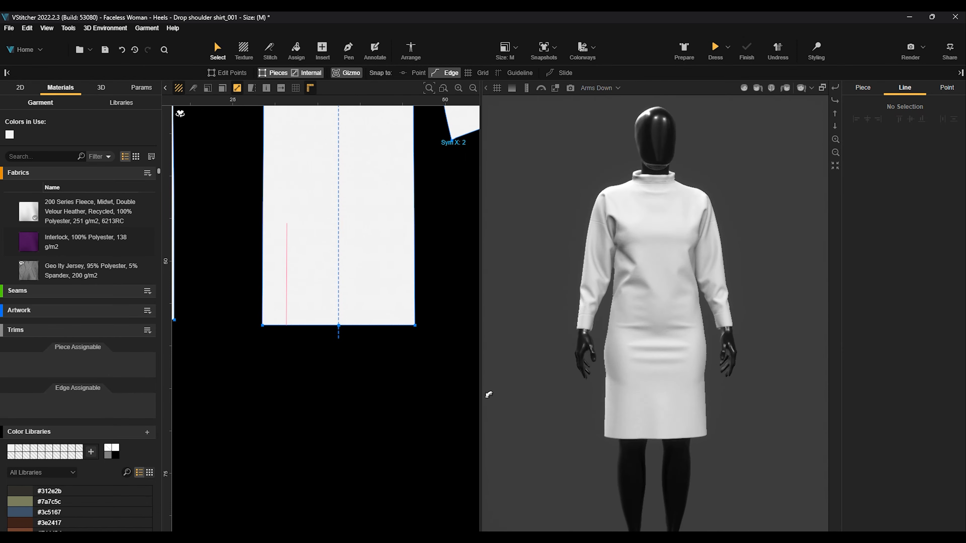
scroll(608, 391, up, 2)
click(287, 241)
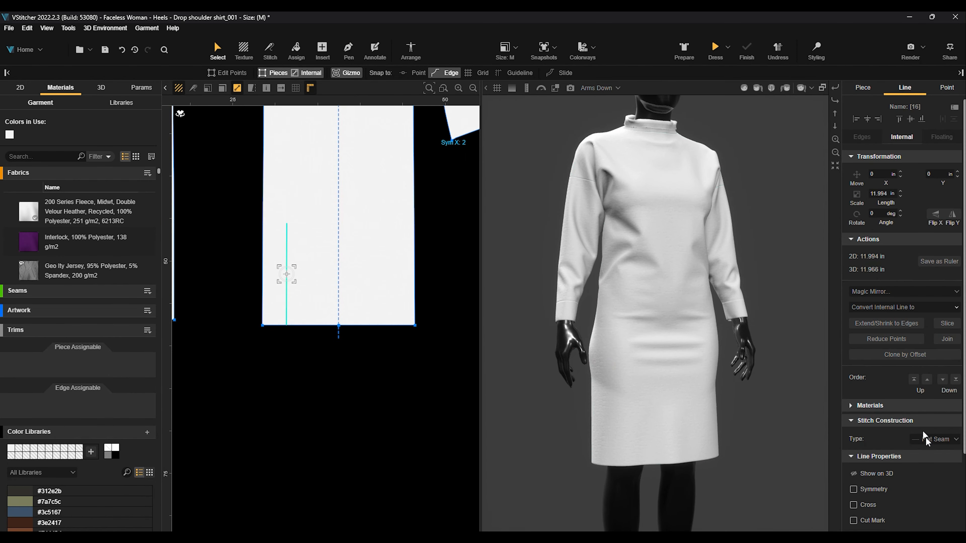
scroll(924, 468, down, 3)
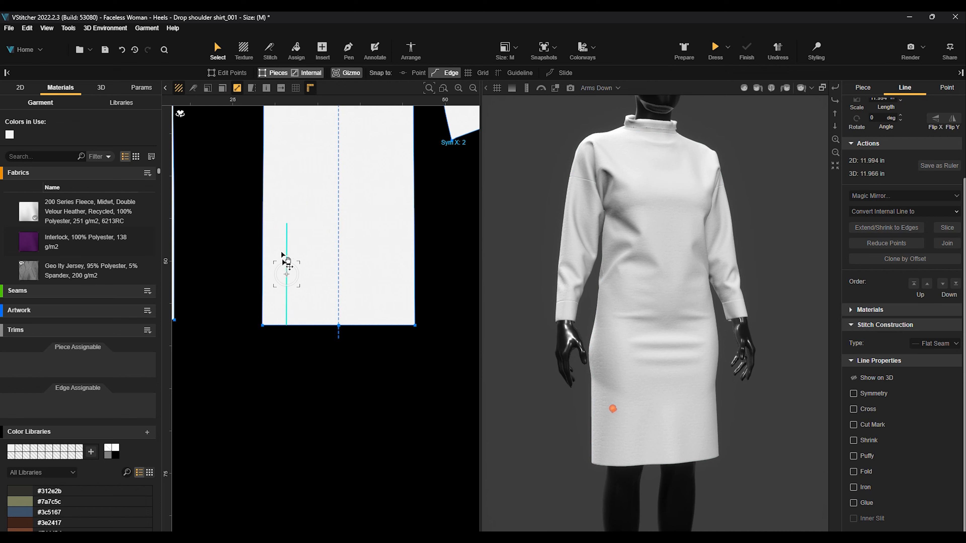
drag(287, 252, 288, 234)
click(853, 519)
- Dress the garment to open the inner slit, examine the skirt front in 3D, and finish the simulation
click(714, 49)
scroll(556, 443, up, 2)
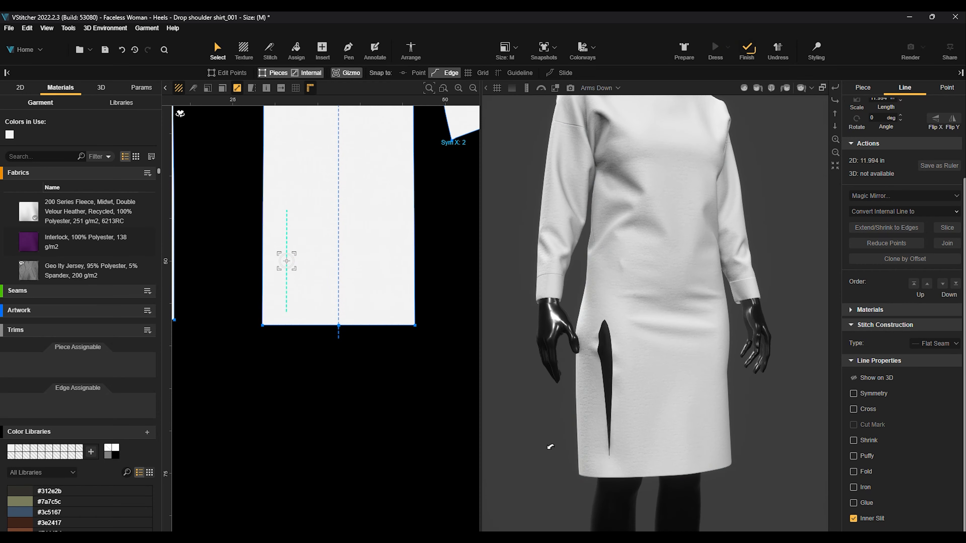
scroll(600, 410, up, 3)
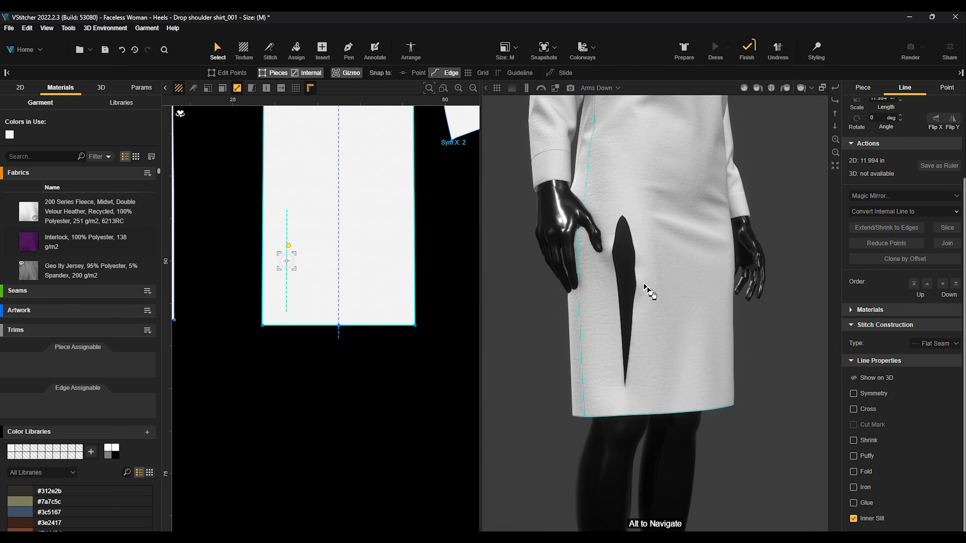
drag(774, 280, 613, 281)
click(747, 48)
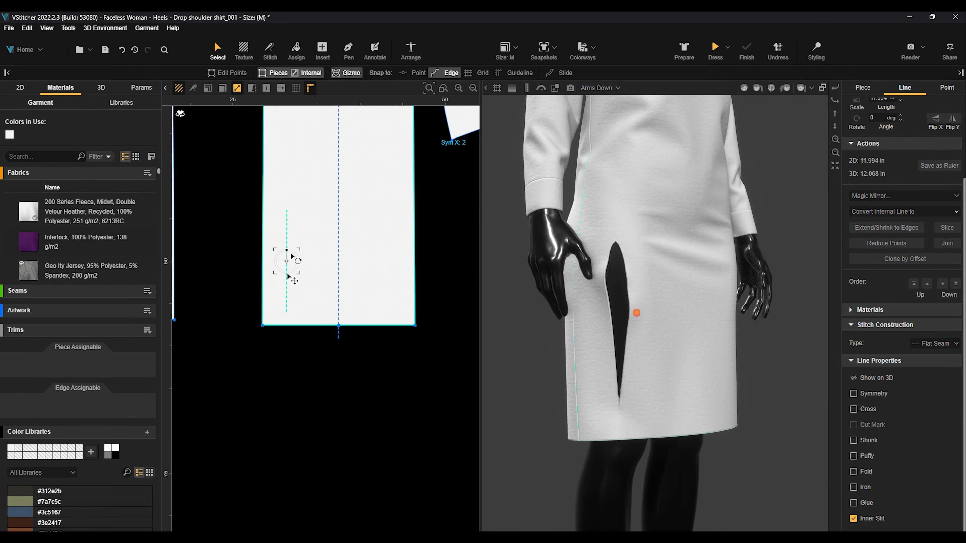
- Move the slit line higher and closer to the front's centre line, and update the 3D garment
drag(292, 228, 309, 182)
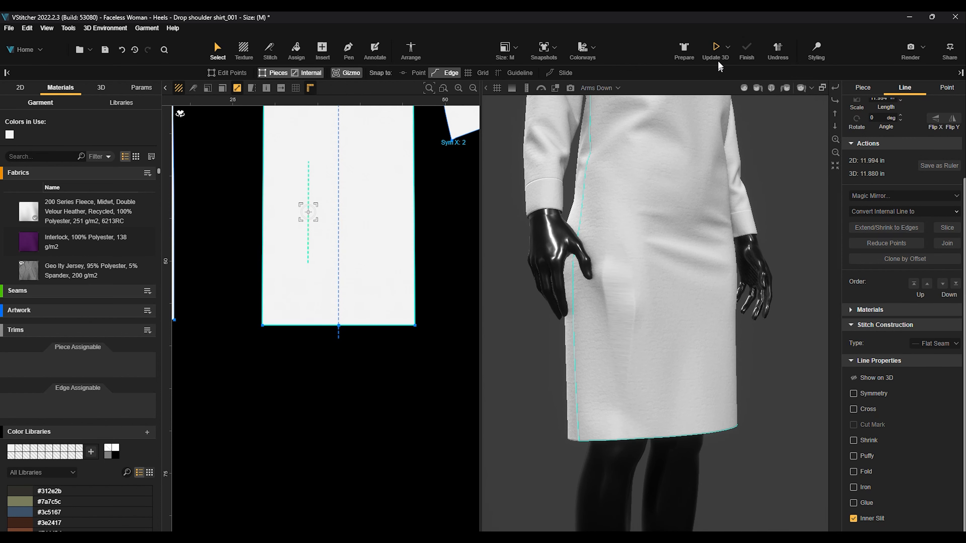
click(716, 47)
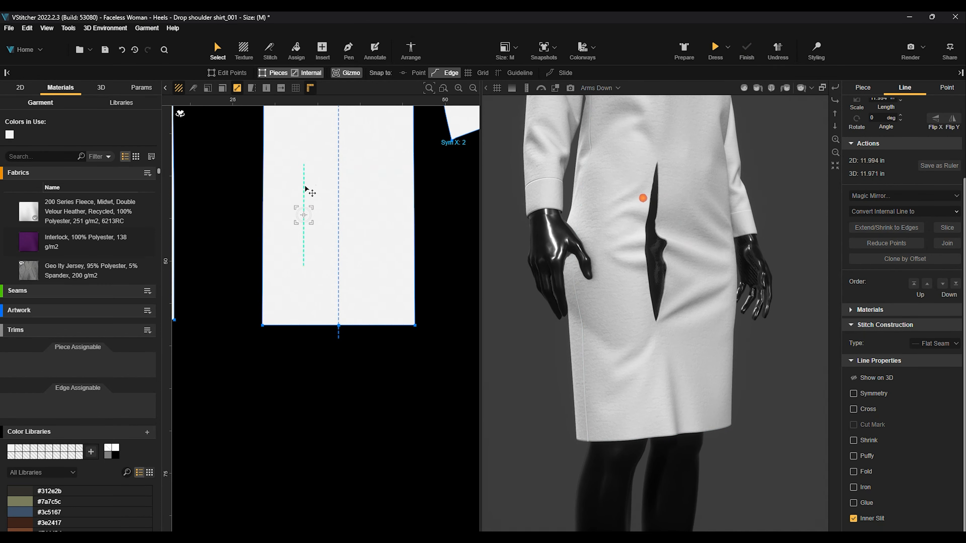
- Delete the slit line from the front piece, dress the garment again, and finish the simulation
key(Delete)
click(716, 48)
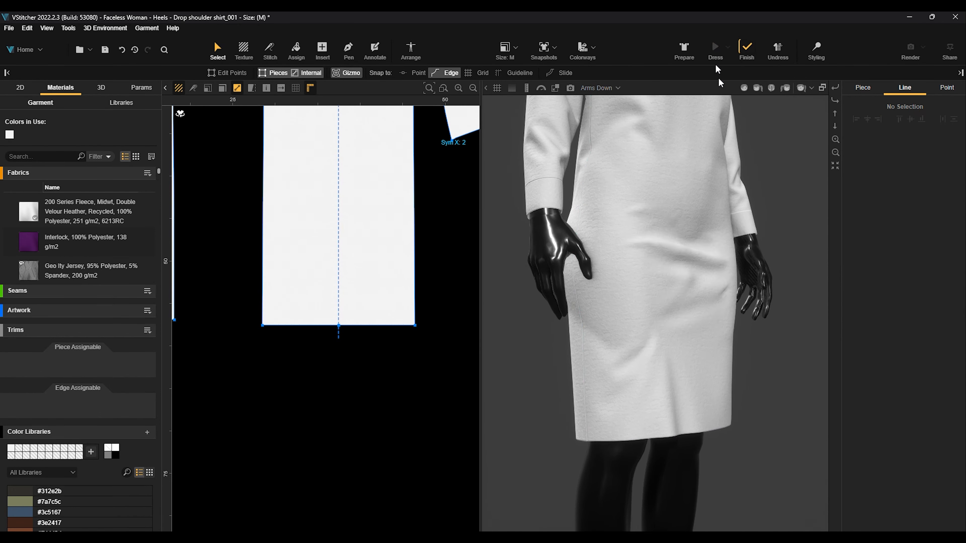
scroll(740, 214, down, 5)
double_click(753, 202)
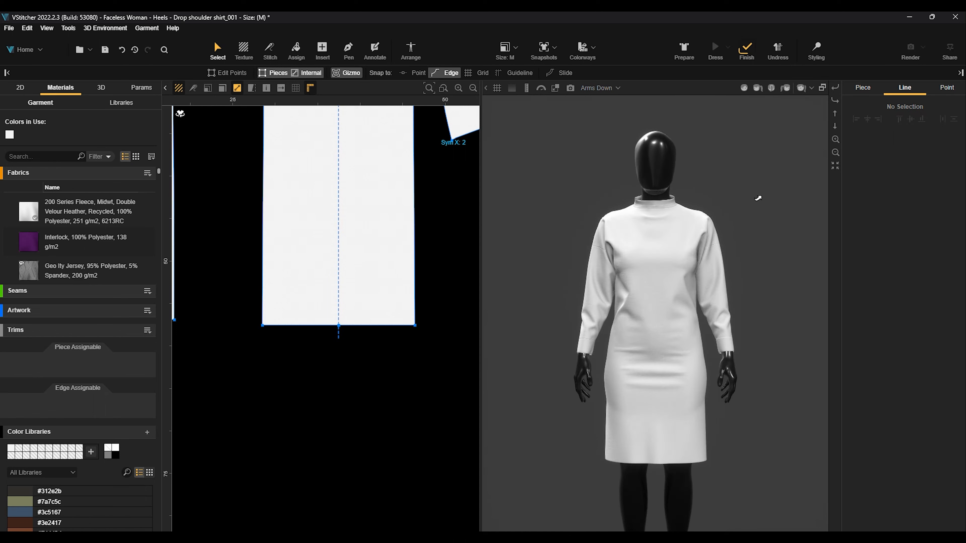
click(748, 51)
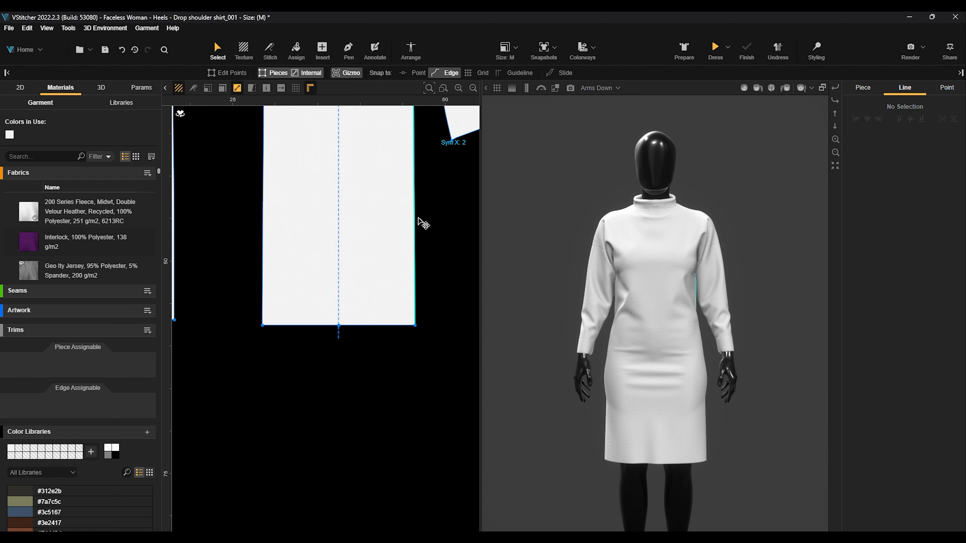
- Delete the two short internal lines at the sleeve cap beside the front piece
scroll(419, 218, down, 1)
middle_drag(419, 219, 375, 418)
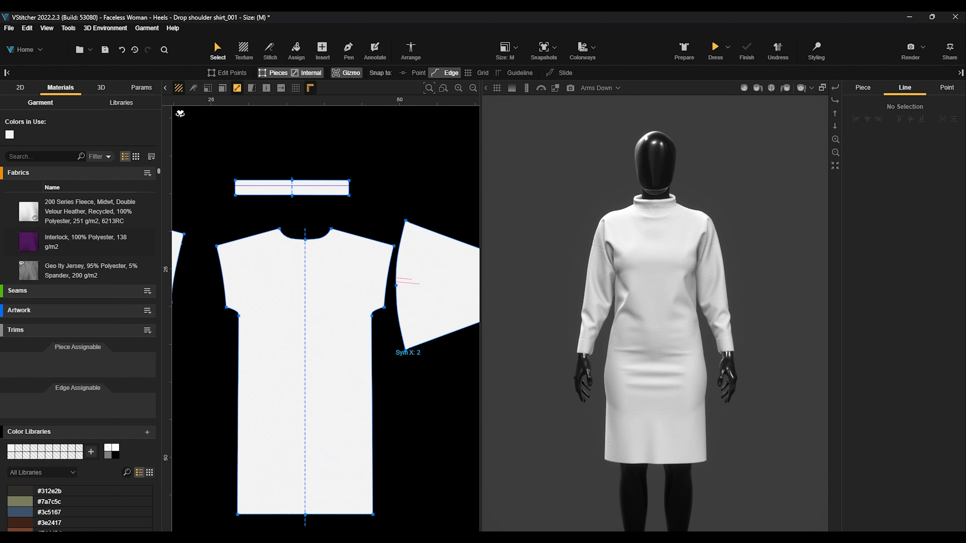
scroll(378, 281, up, 2)
middle_drag(397, 257, 365, 240)
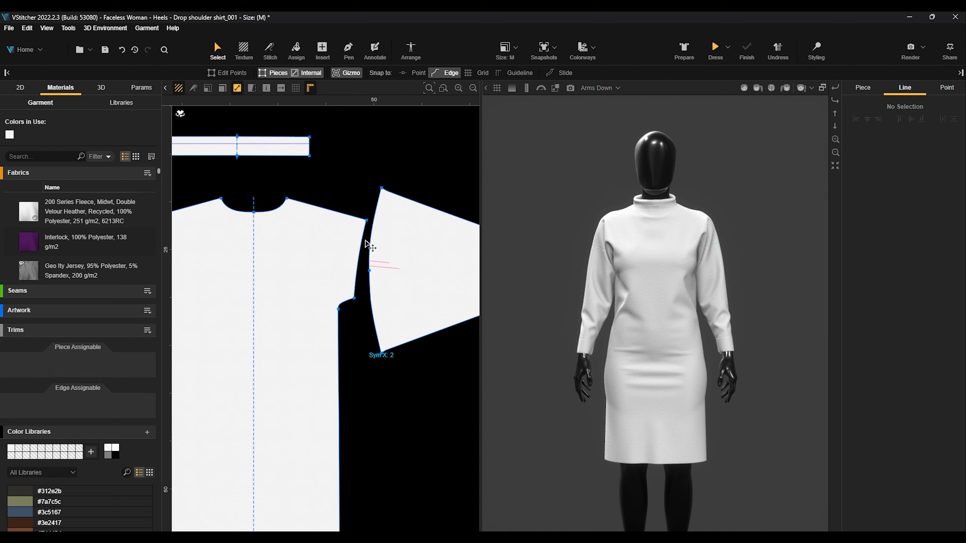
click(383, 265)
key(Escape)
click(386, 268)
key(Delete)
- Draw a four-sided pattern piece about 14.2 by 6.5 in in the empty space above the body pieces with the Pen tool
scroll(337, 225, down, 3)
middle_drag(302, 209, 365, 365)
middle_drag(308, 321, 347, 230)
scroll(347, 230, down, 1)
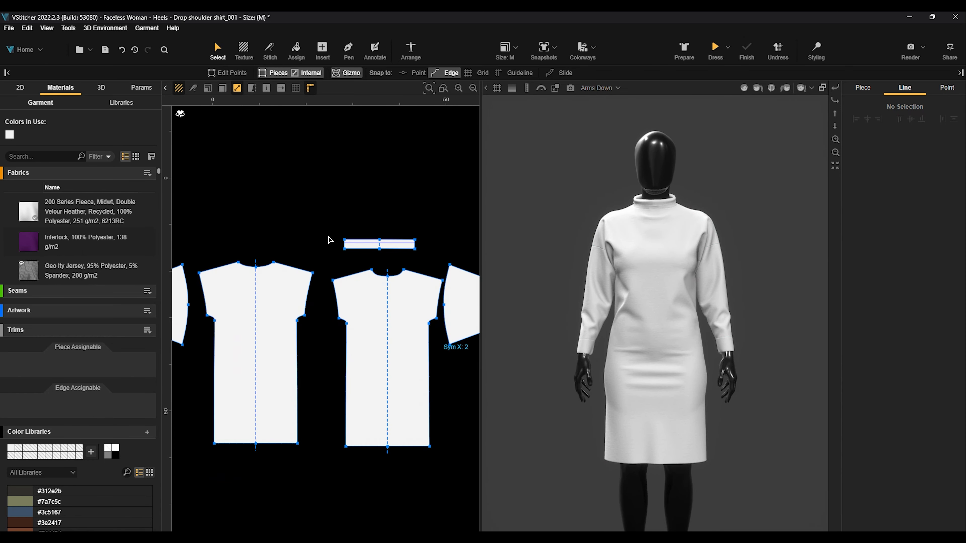
click(349, 53)
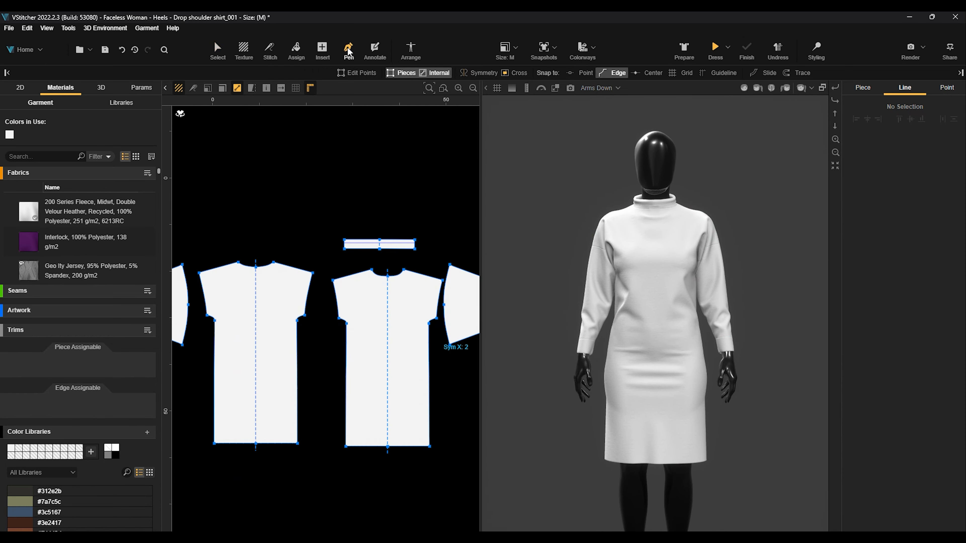
click(226, 179)
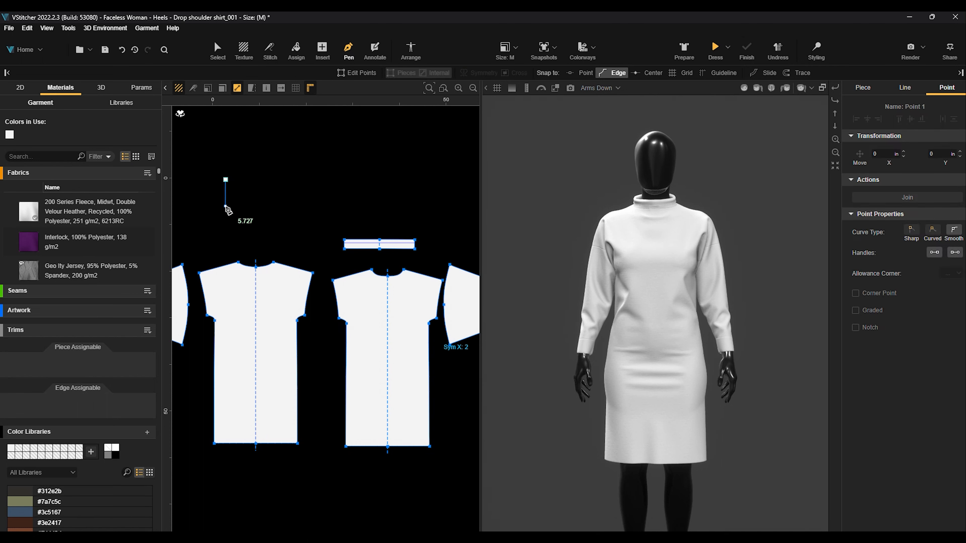
click(226, 205)
click(291, 207)
click(291, 178)
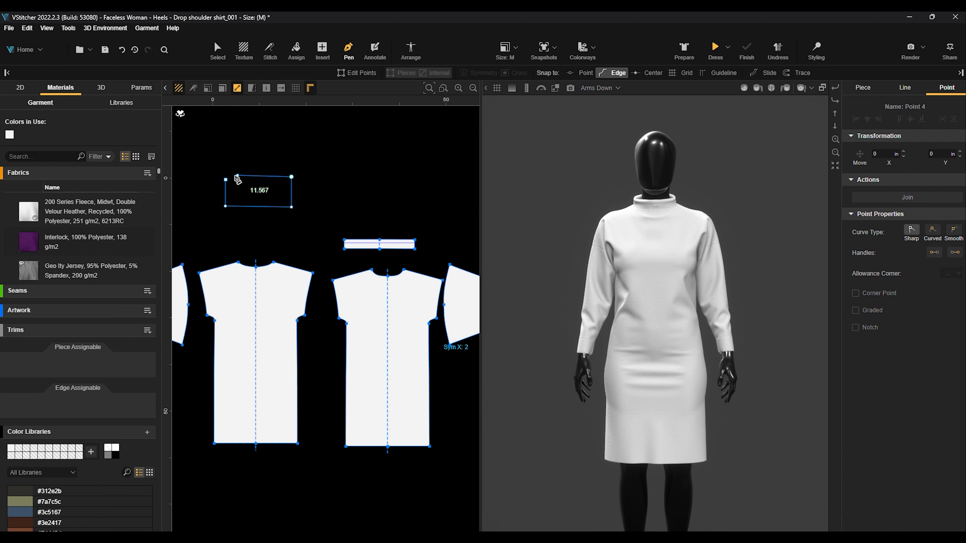
click(225, 179)
click(223, 46)
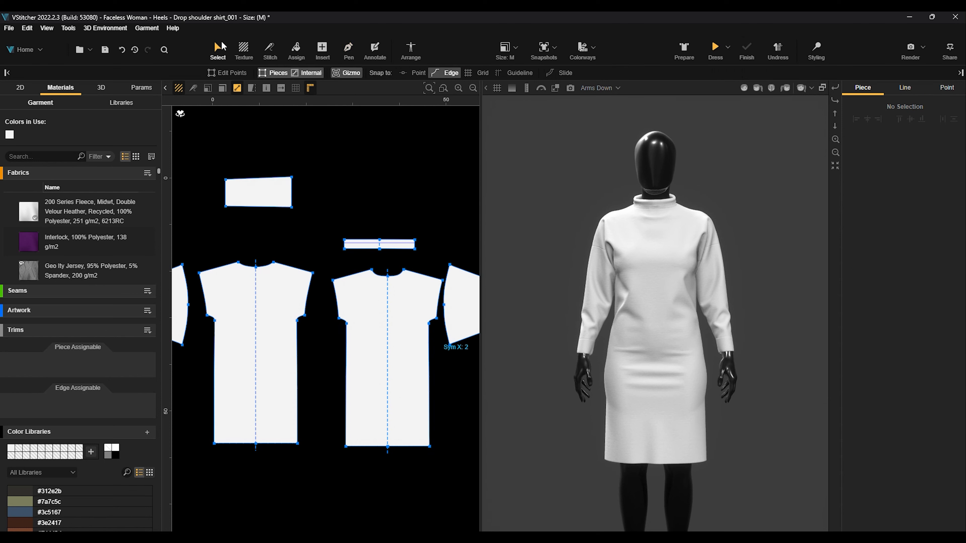
- Move the four-sided piece below the hem of the left body piece and show the pieces in the Arrange layout
click(262, 196)
drag(264, 202, 246, 472)
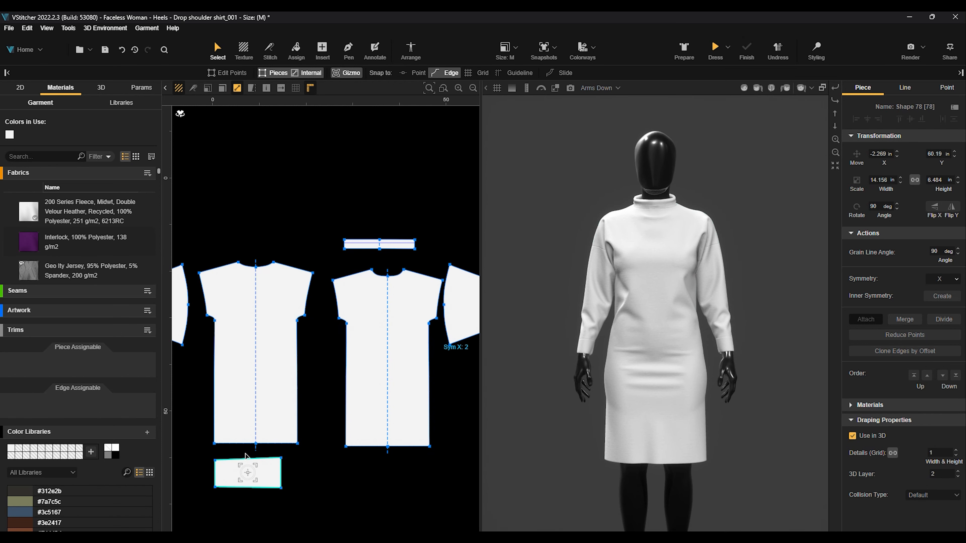
click(409, 52)
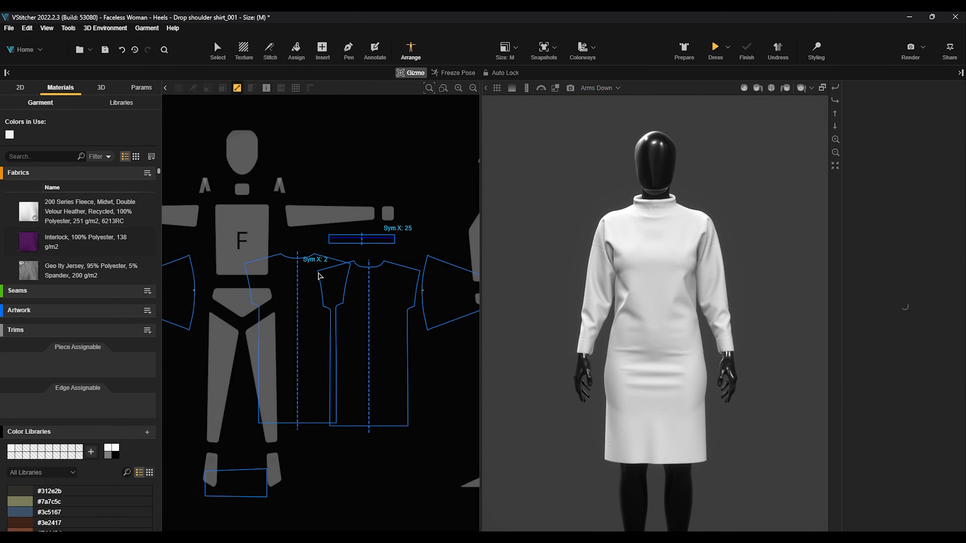
- Return to the pattern layout and delete the four-sided piece
click(217, 48)
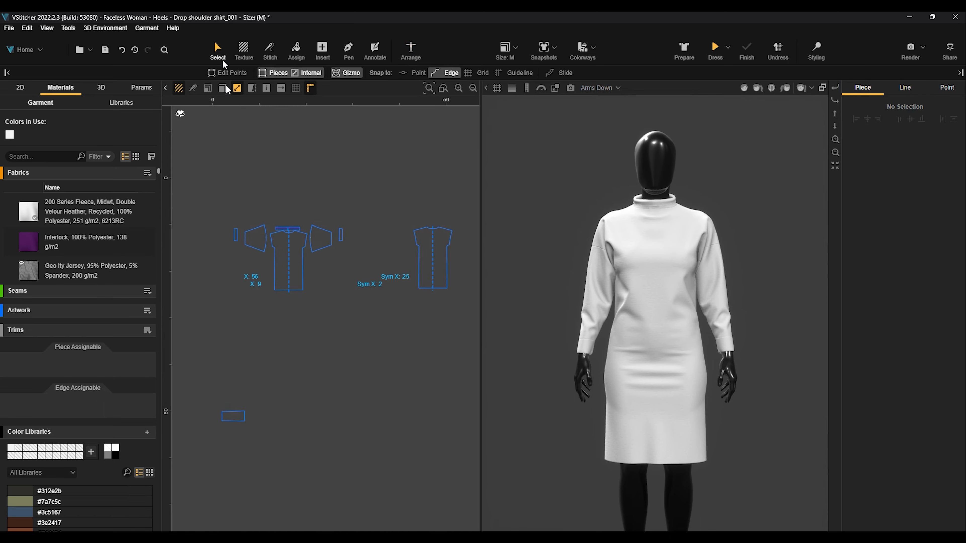
drag(246, 480, 257, 481)
key(Delete)
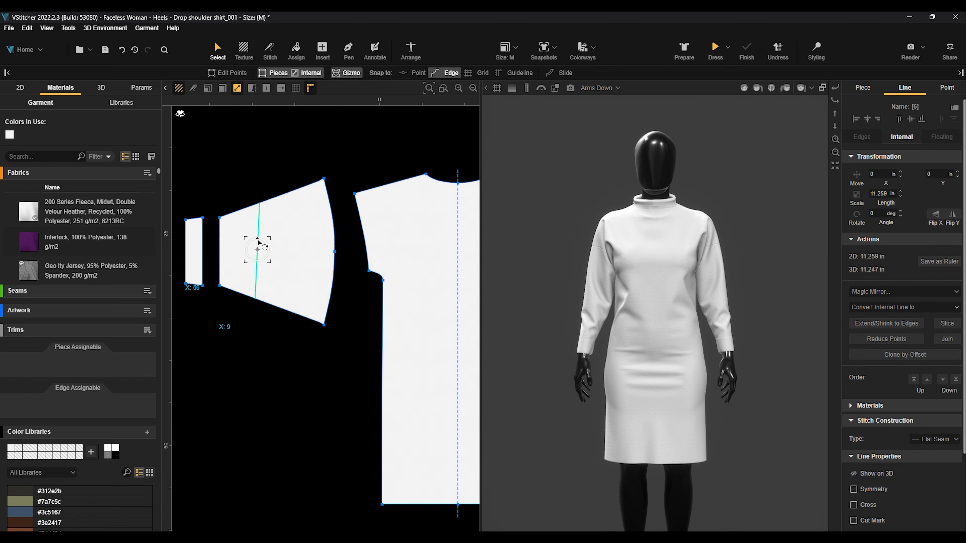
- Tilt the internal line across the sleeve to about 353.5°, ending at the edges, and slice the sleeve along it
drag(257, 239, 261, 209)
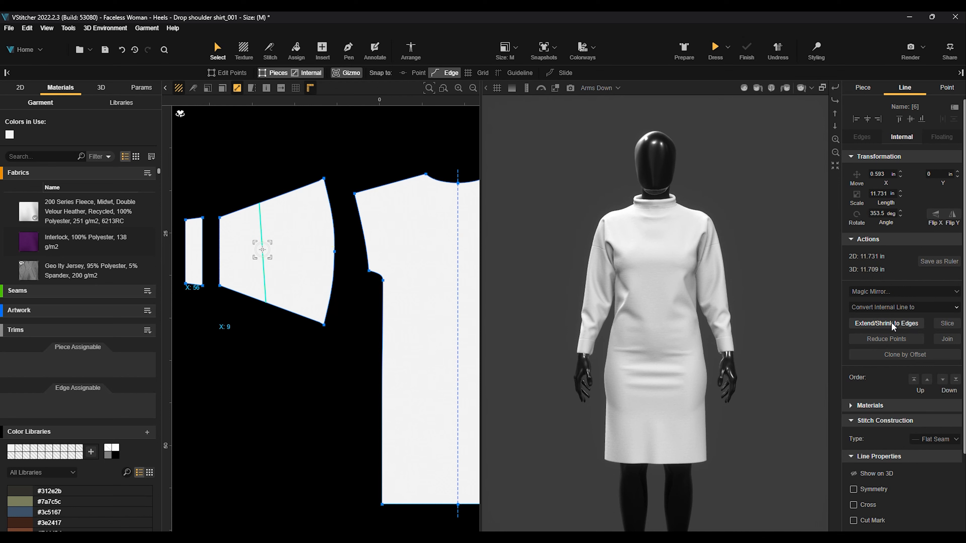
click(946, 324)
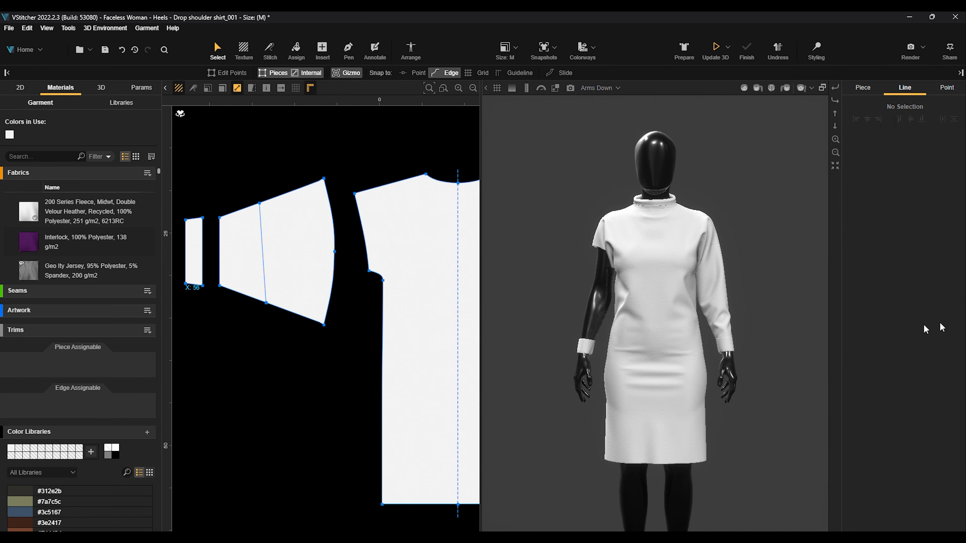
- Move the upper sleeve piece about 1 in toward the body piece and update the garment in 3D
click(296, 282)
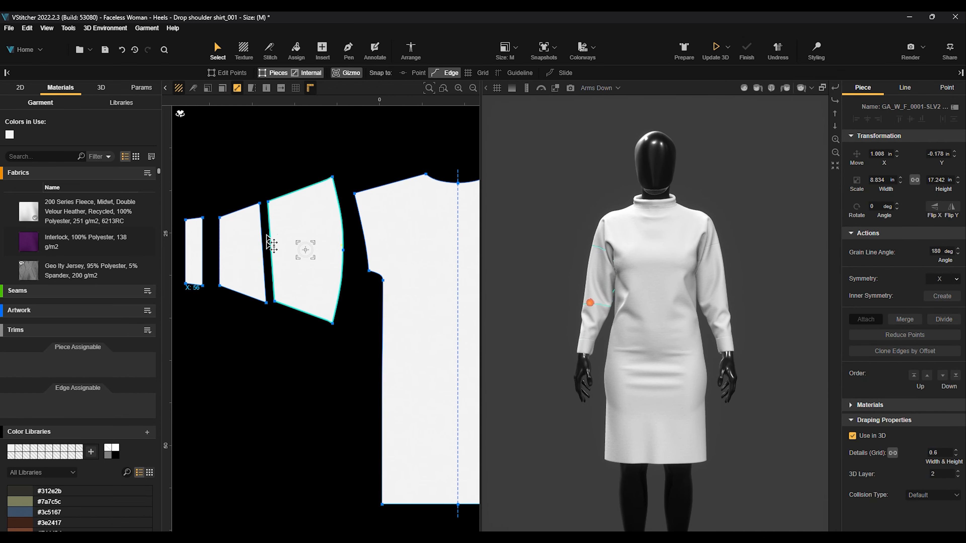
scroll(555, 350, up, 3)
drag(527, 297, 487, 302)
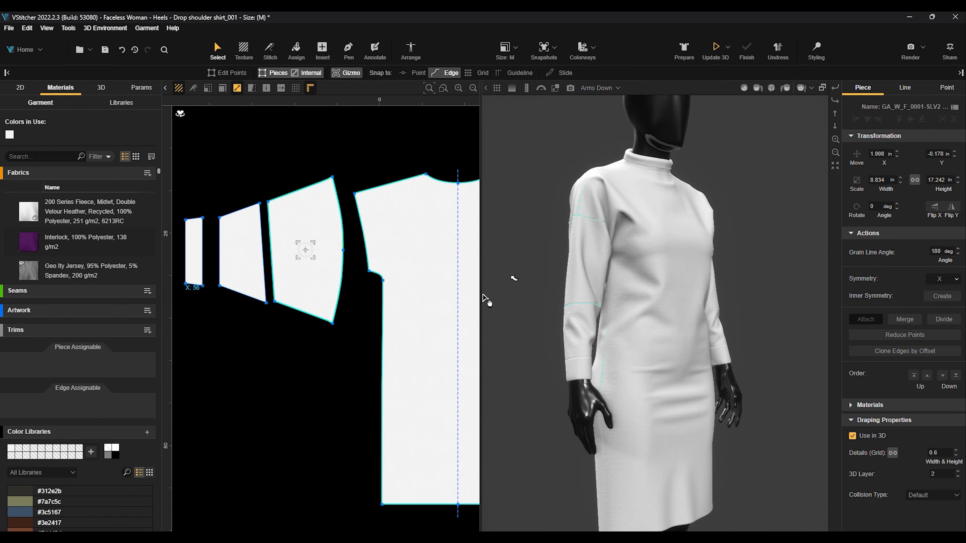
click(717, 56)
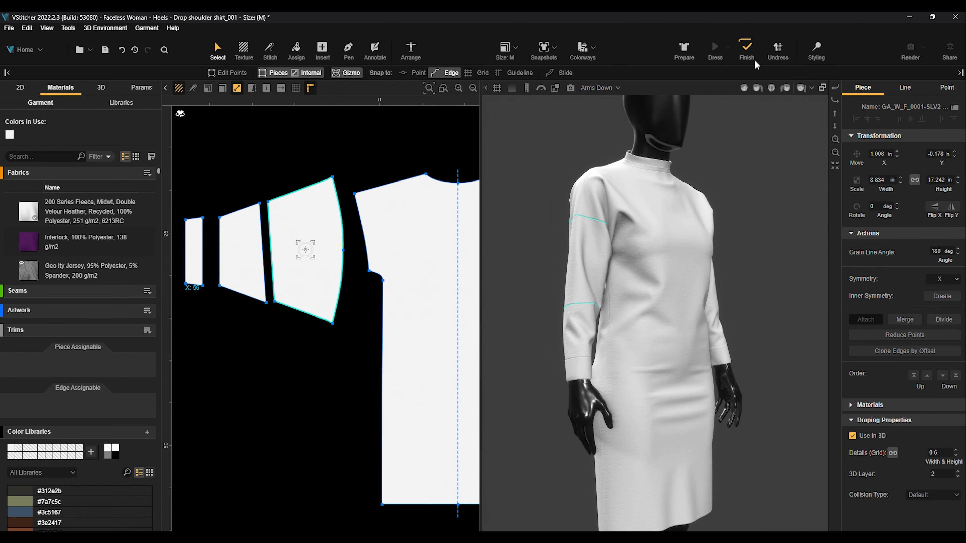
click(748, 53)
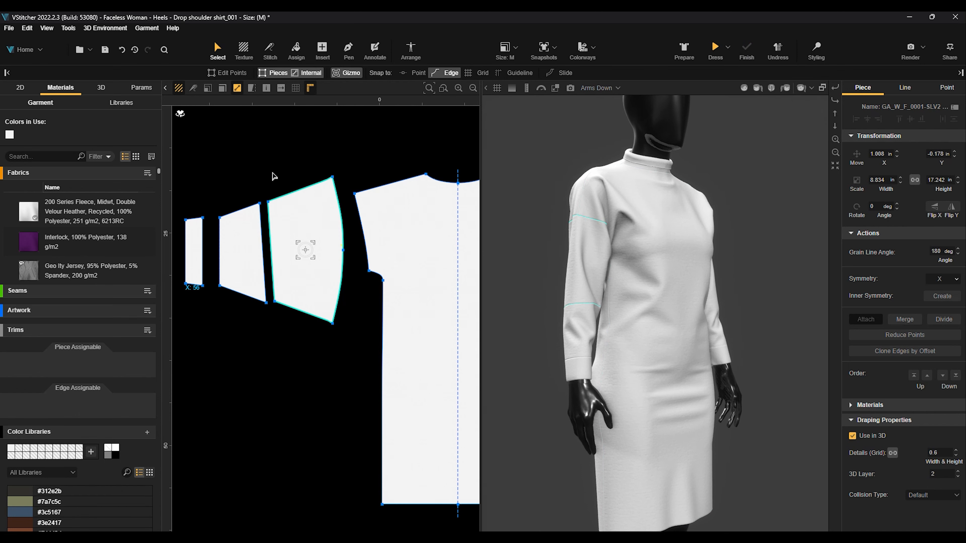
- Nudge the upper sleeve piece farther from the slice and inspect the stitch joining the two sliced sleeve parts
scroll(596, 323, up, 3)
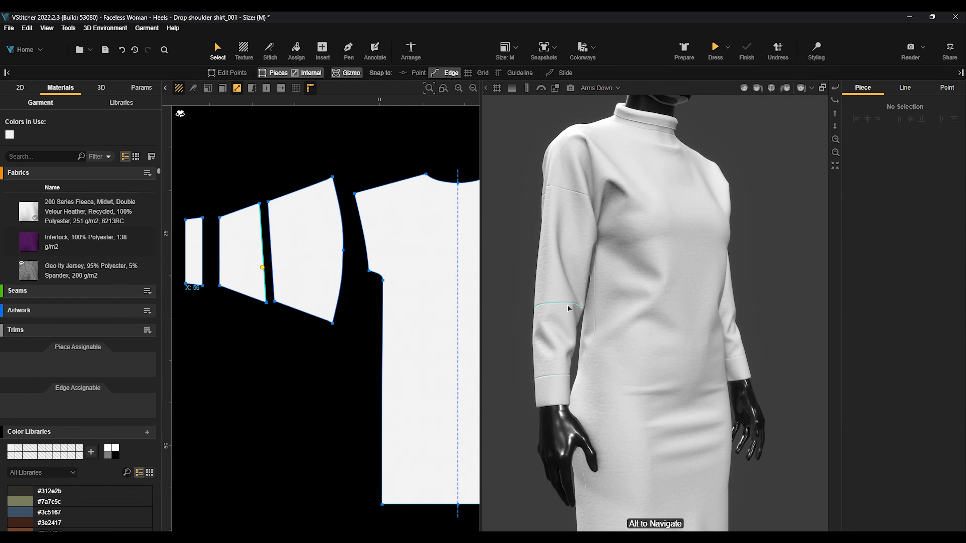
click(310, 262)
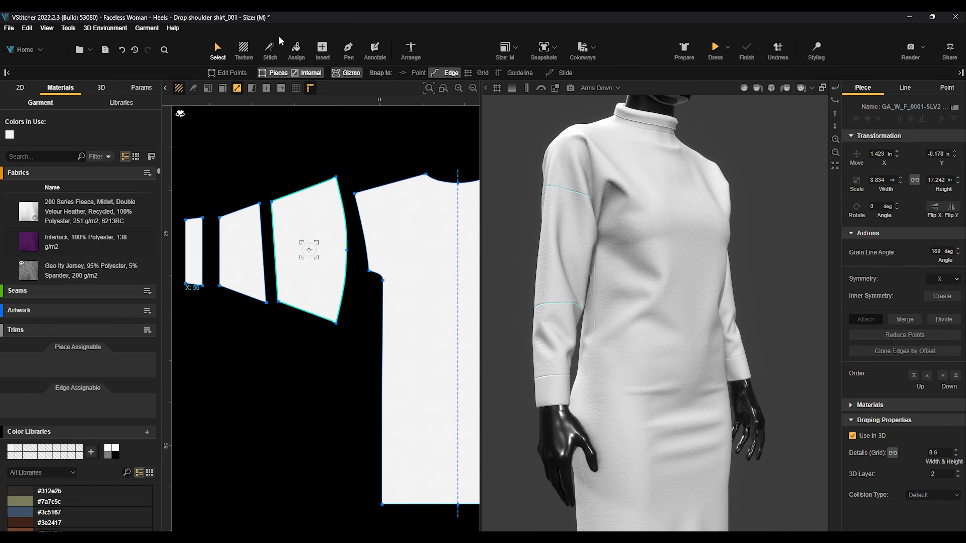
click(270, 52)
click(265, 254)
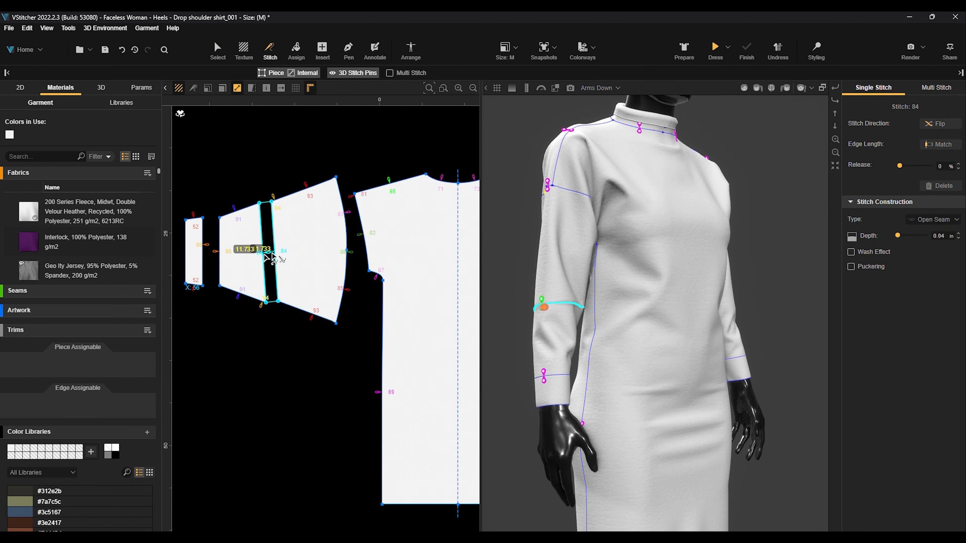
click(218, 47)
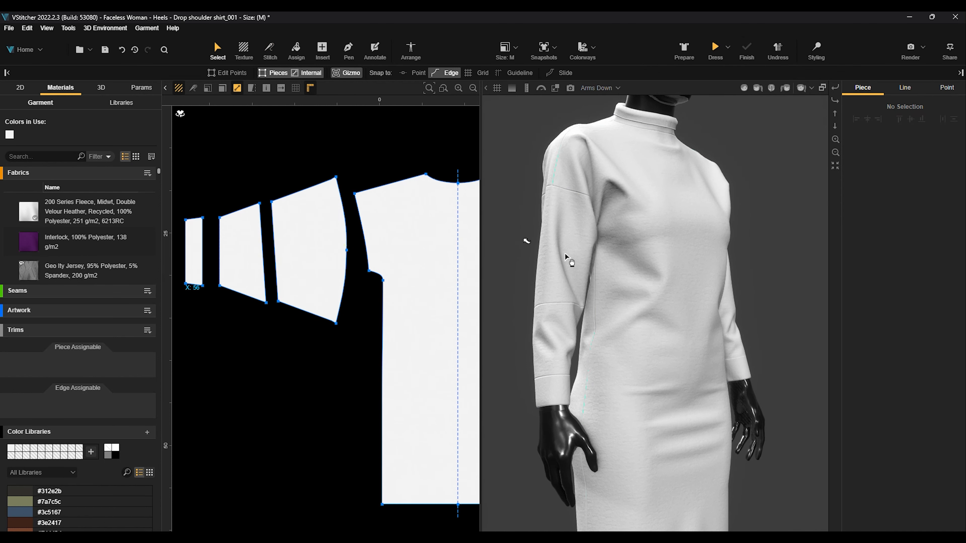
- Shift the lower sleeve piece slightly toward the cuff and the upper sleeve piece about 0.36 in away from the body piece
scroll(613, 263, down, 2)
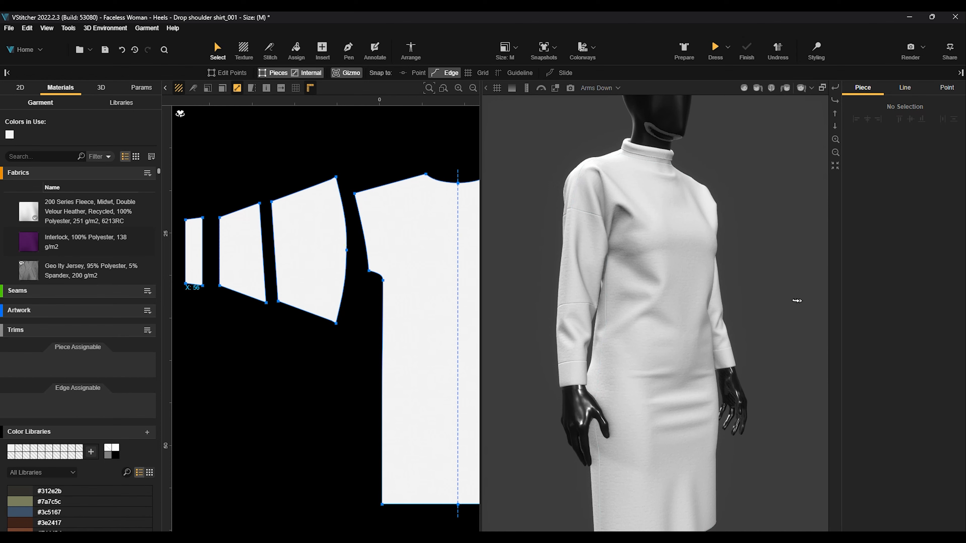
scroll(801, 301, down, 2)
drag(804, 302, 596, 301)
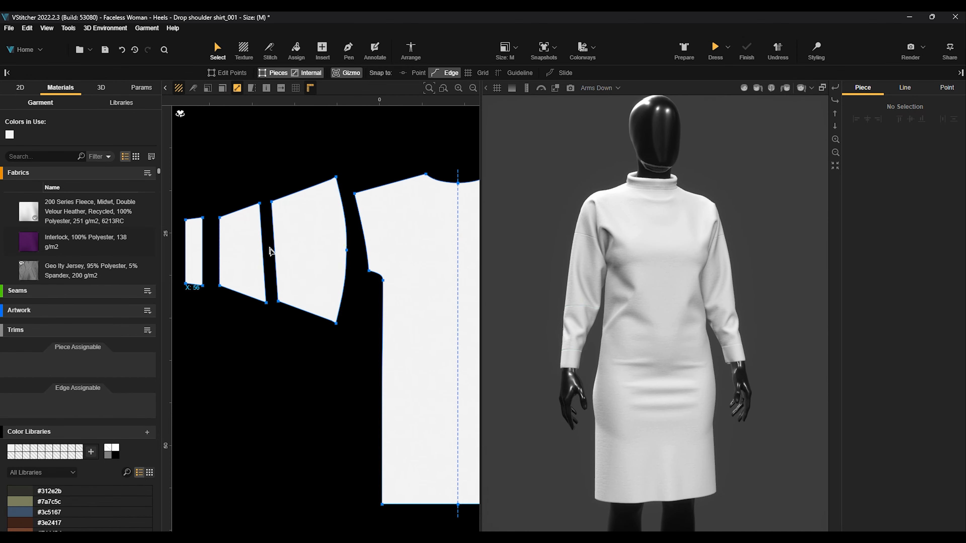
drag(253, 259, 244, 259)
drag(312, 262, 309, 262)
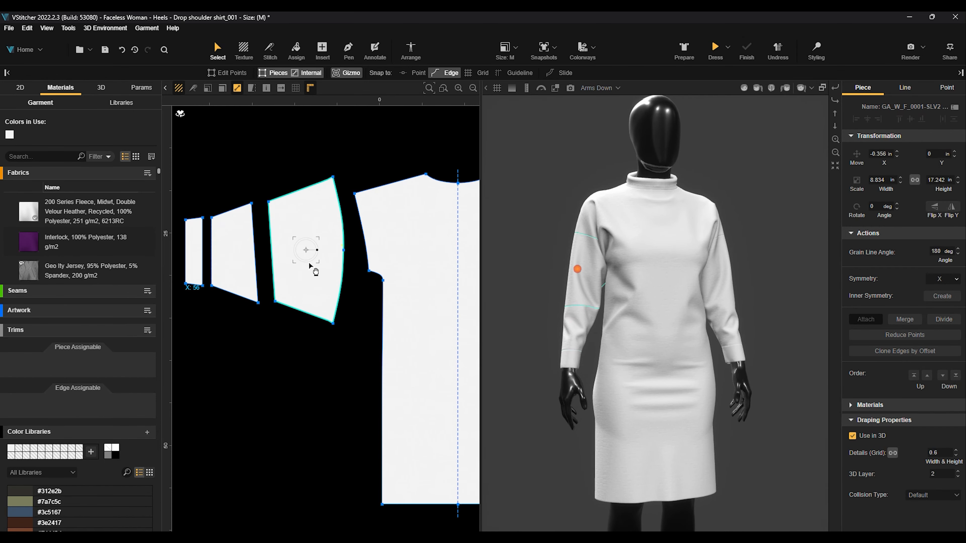
scroll(759, 301, down, 1)
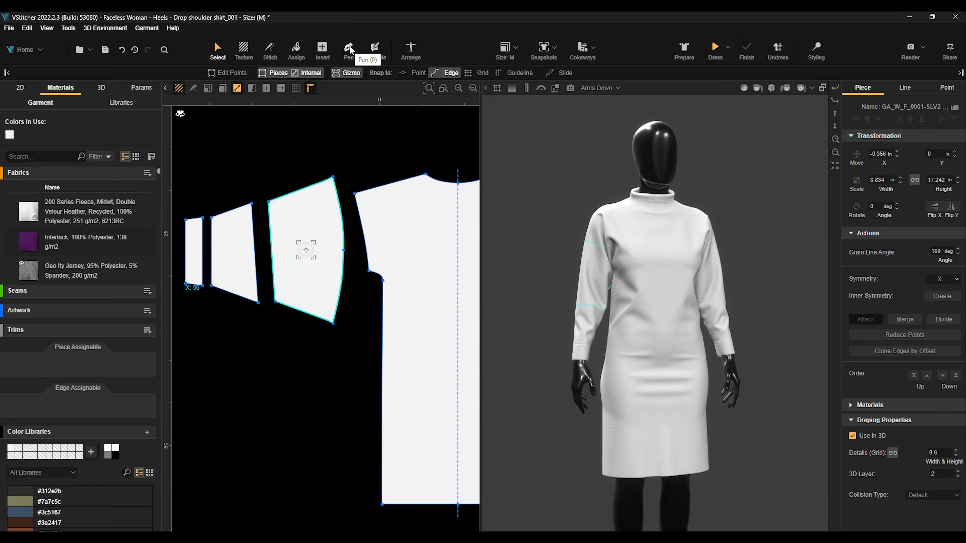
scroll(387, 184, down, 2)
scroll(389, 186, down, 1)
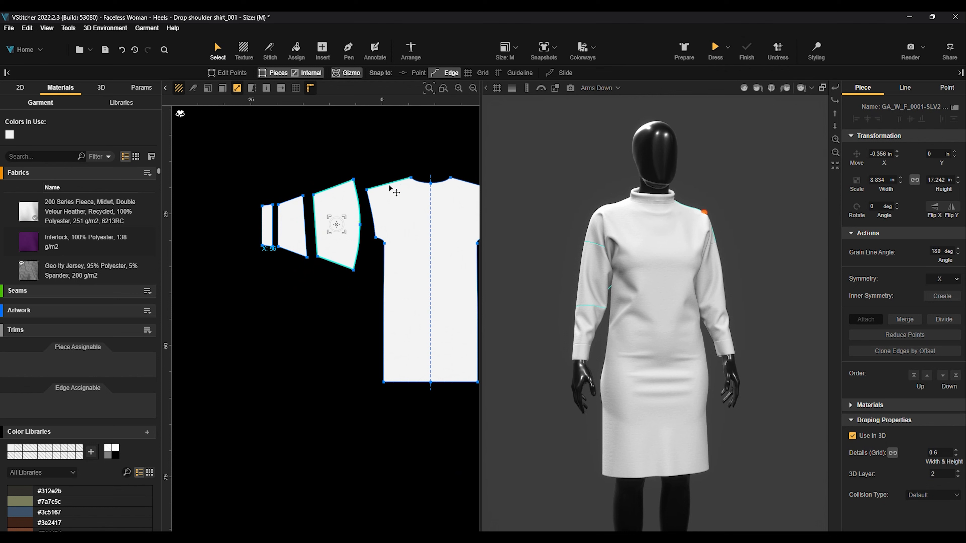